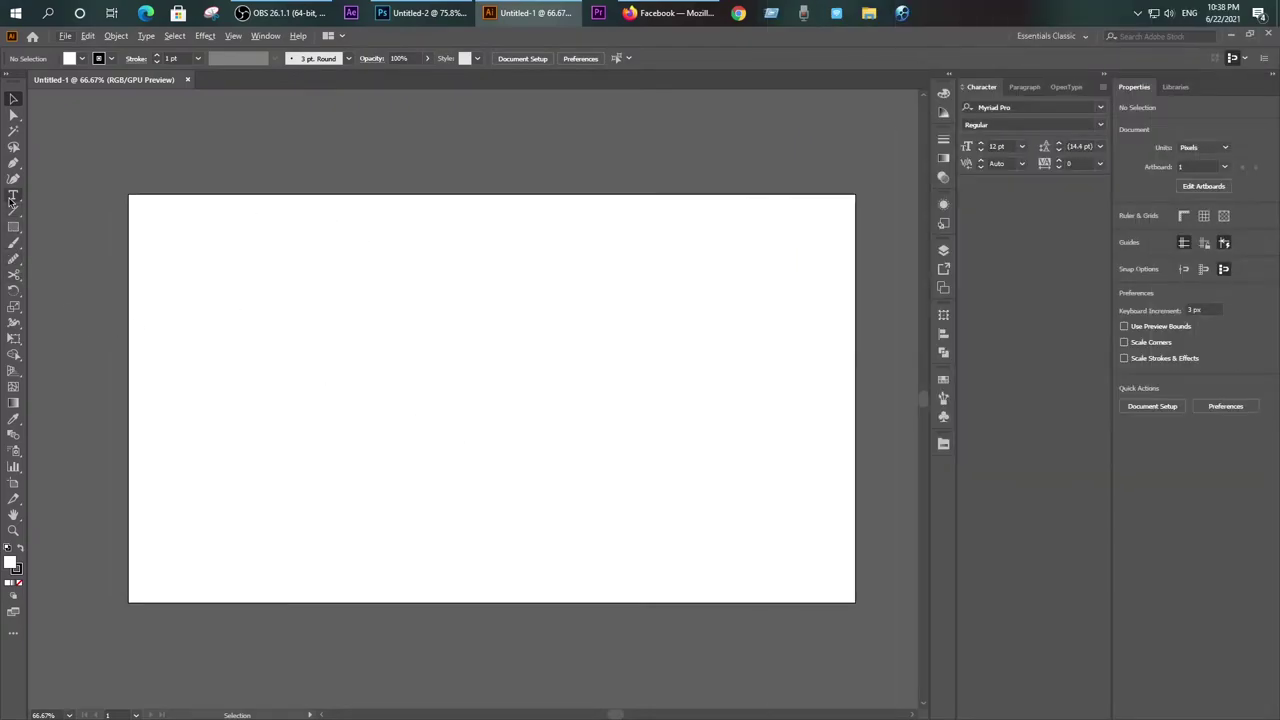
Step: Type 'UP' at 300 pt on the artboard and shift it slightly left
click(13, 195)
click(268, 395)
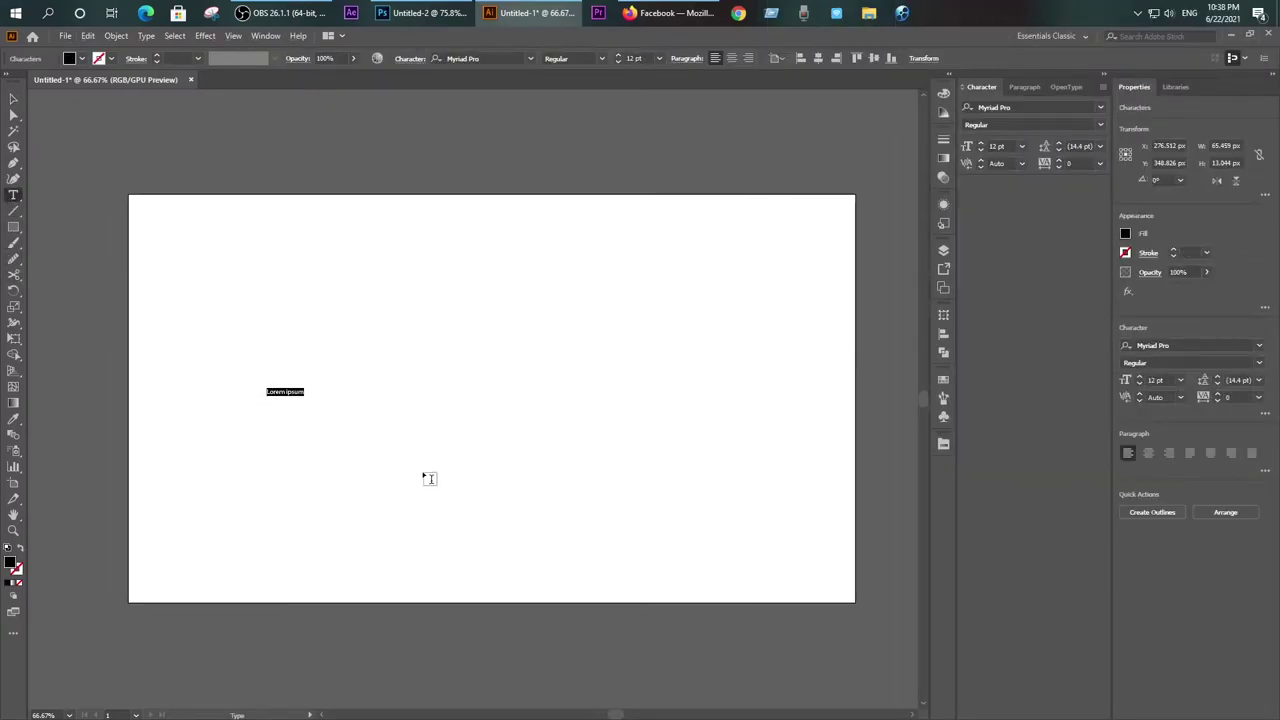
click(650, 57)
text(100)
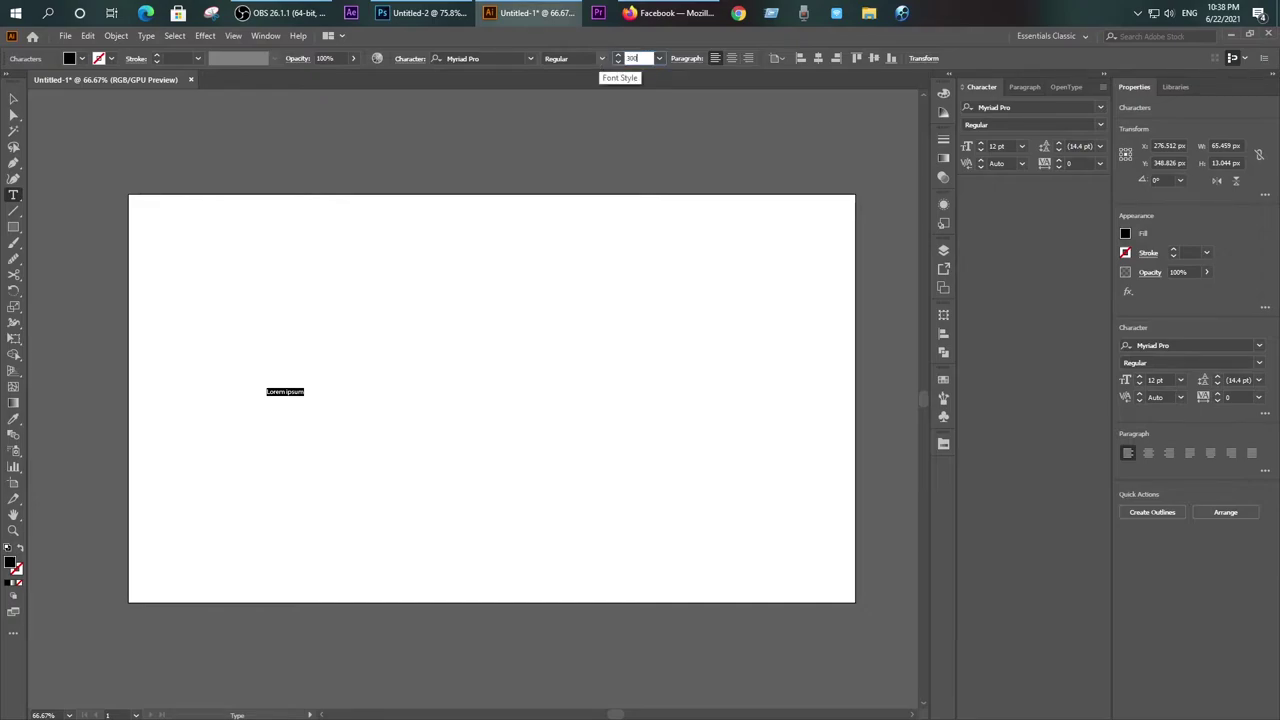
key(Return)
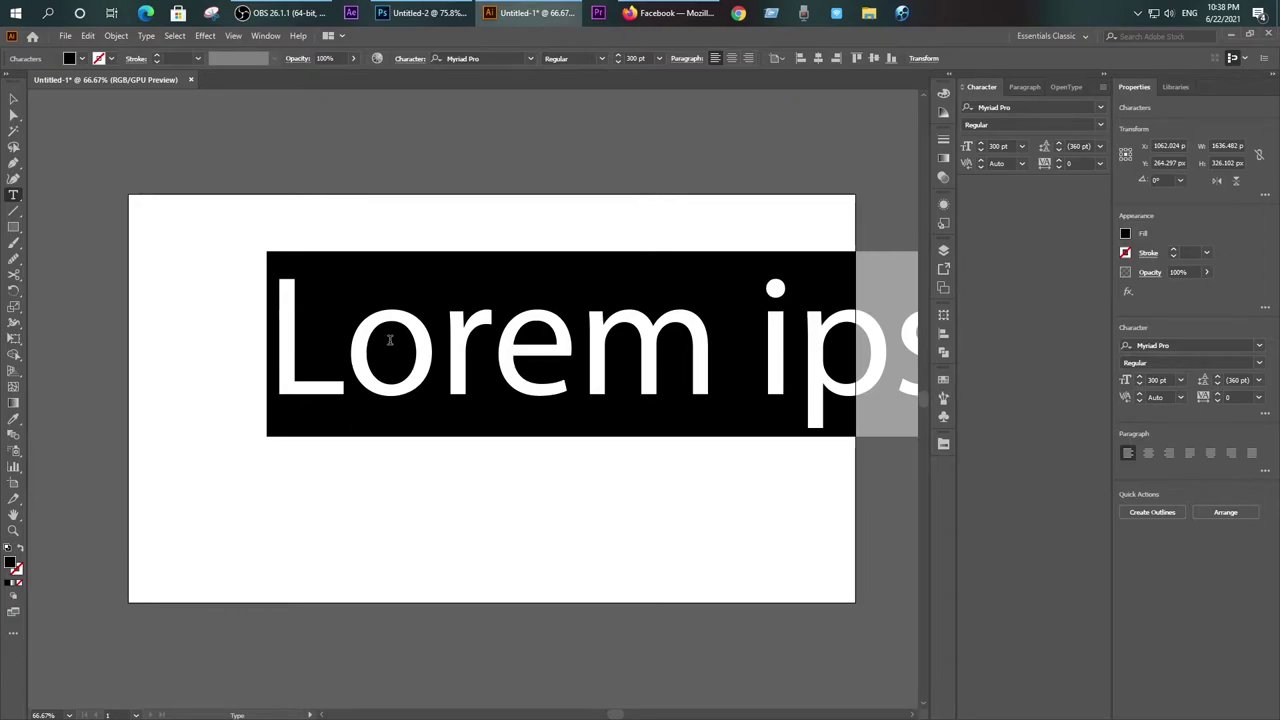
text(UP)
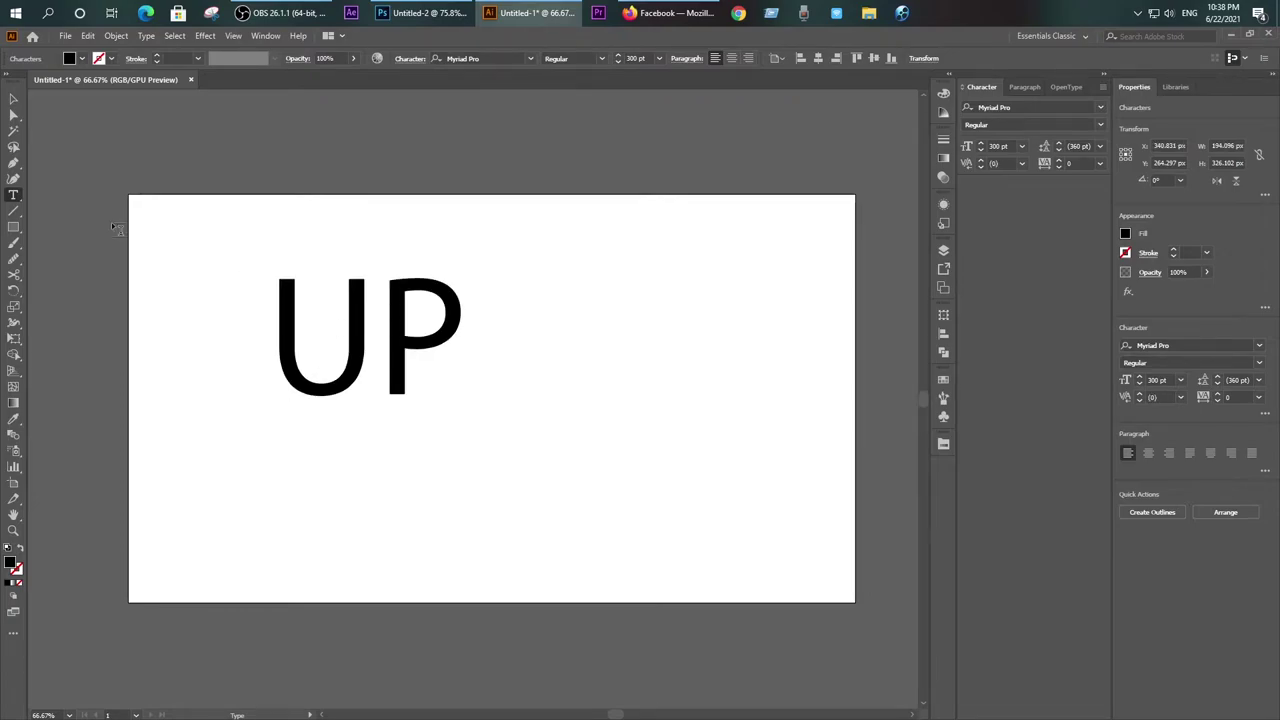
key(Escape)
drag(380, 337, 300, 339)
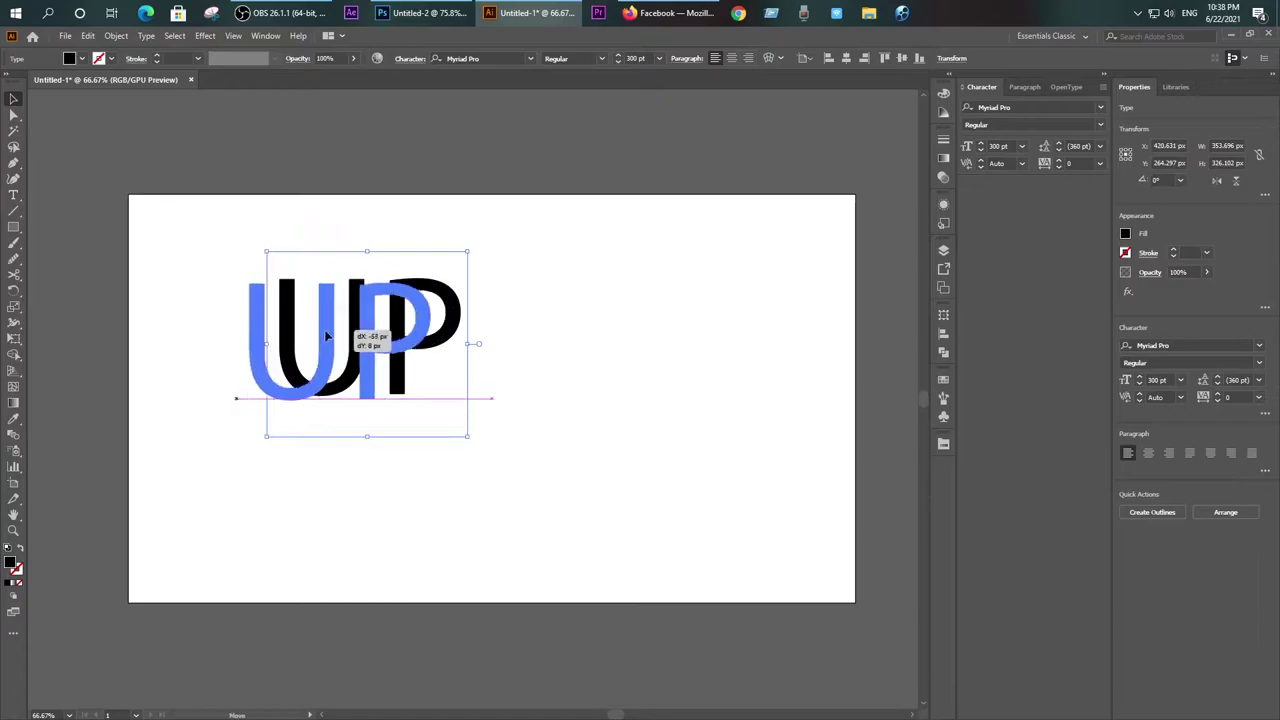
scroll(300, 338, up, 1)
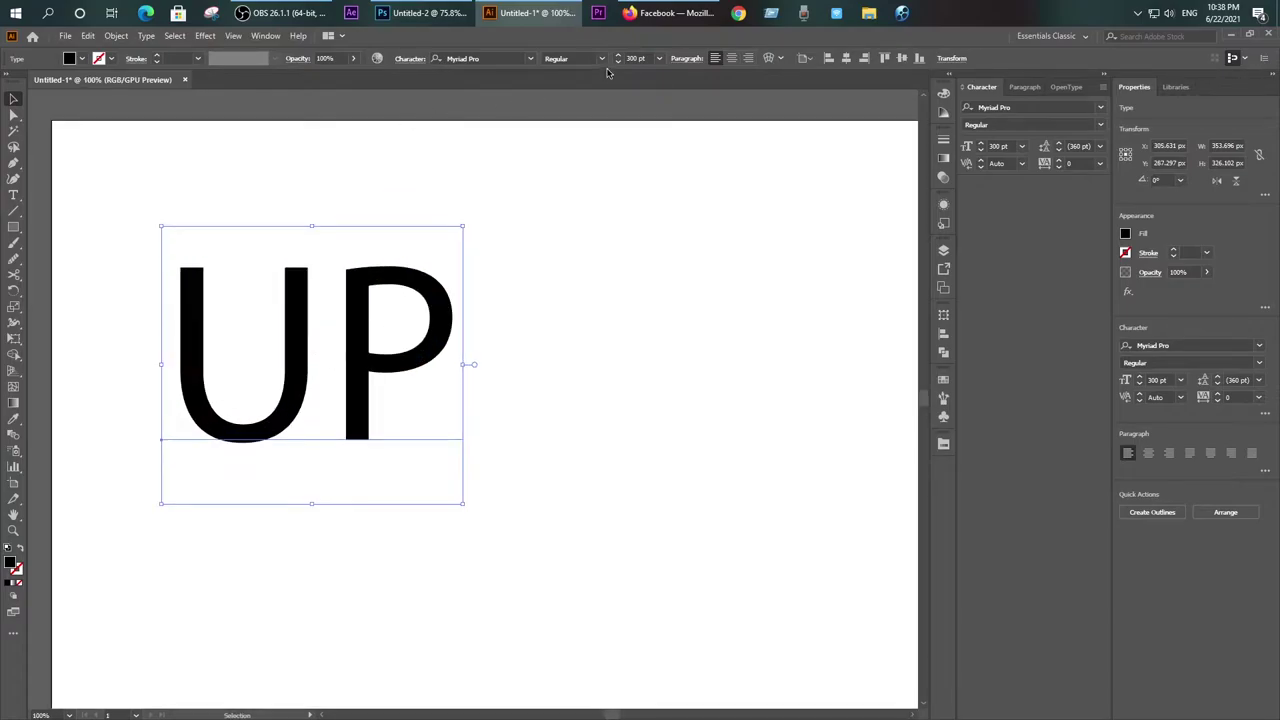
Step: Try Nirmala UI and Myanmar Text, then set the UP text to Arial
click(530, 58)
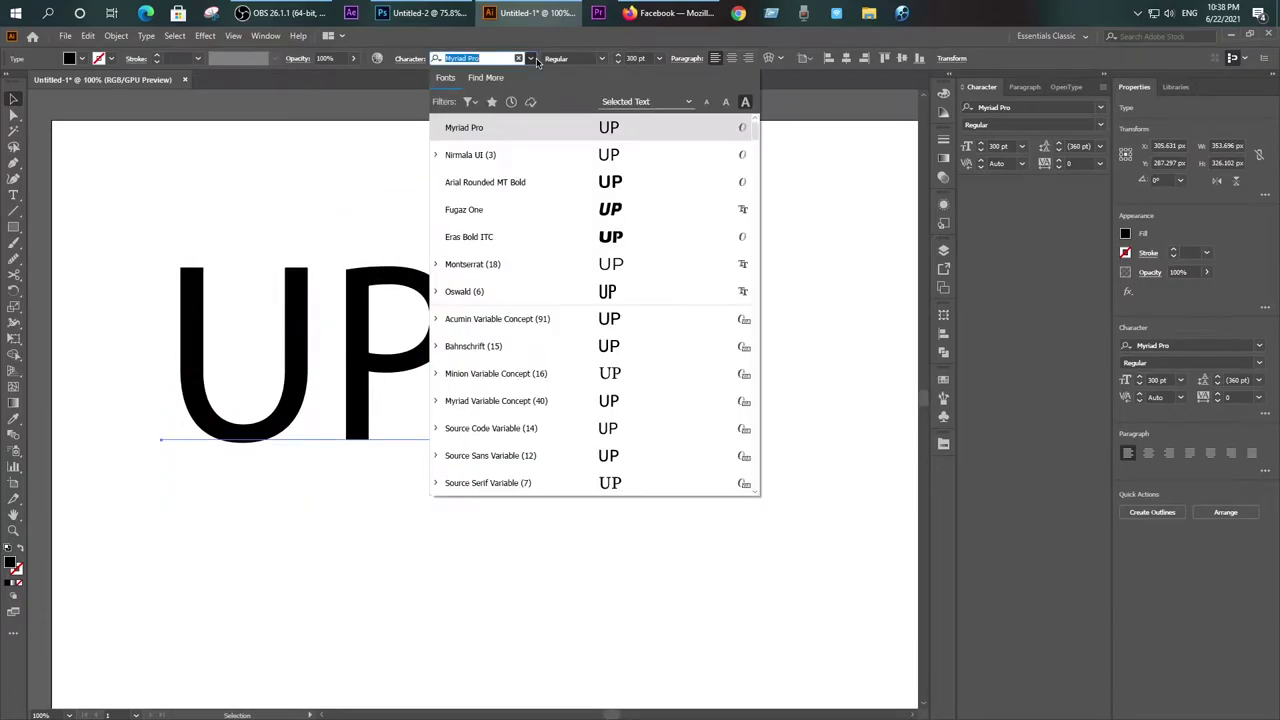
click(589, 153)
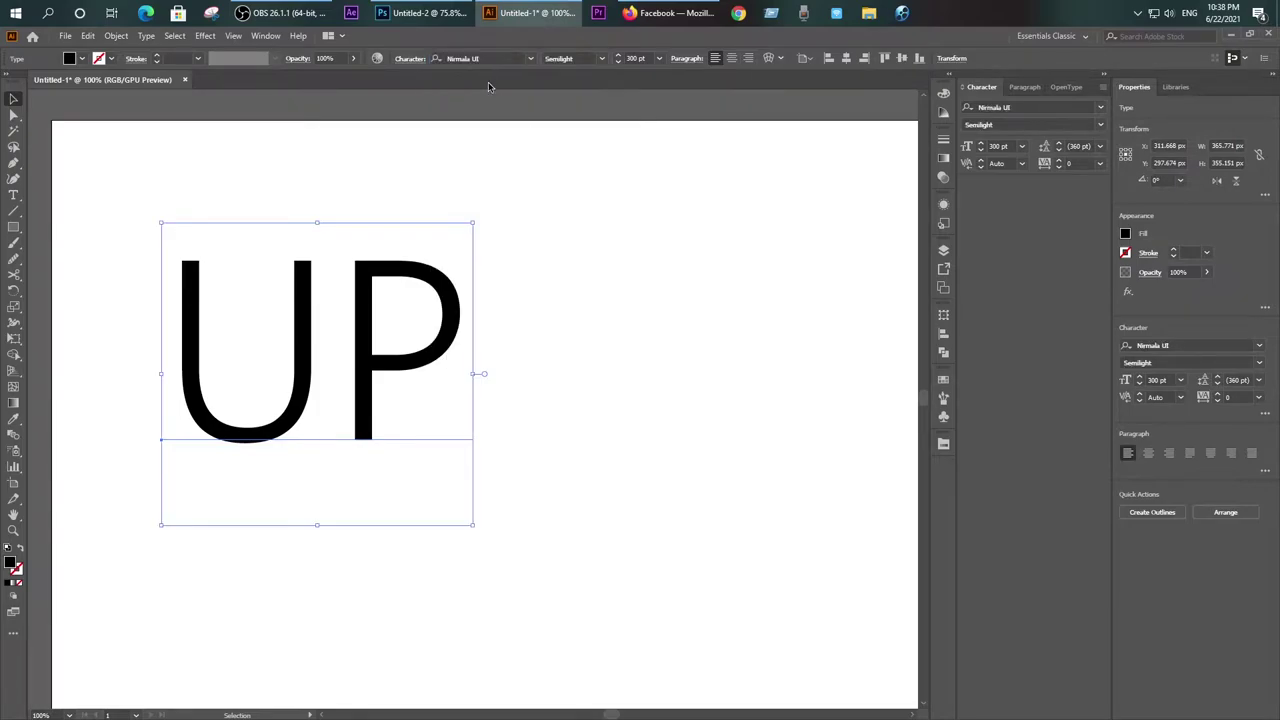
key(Up)
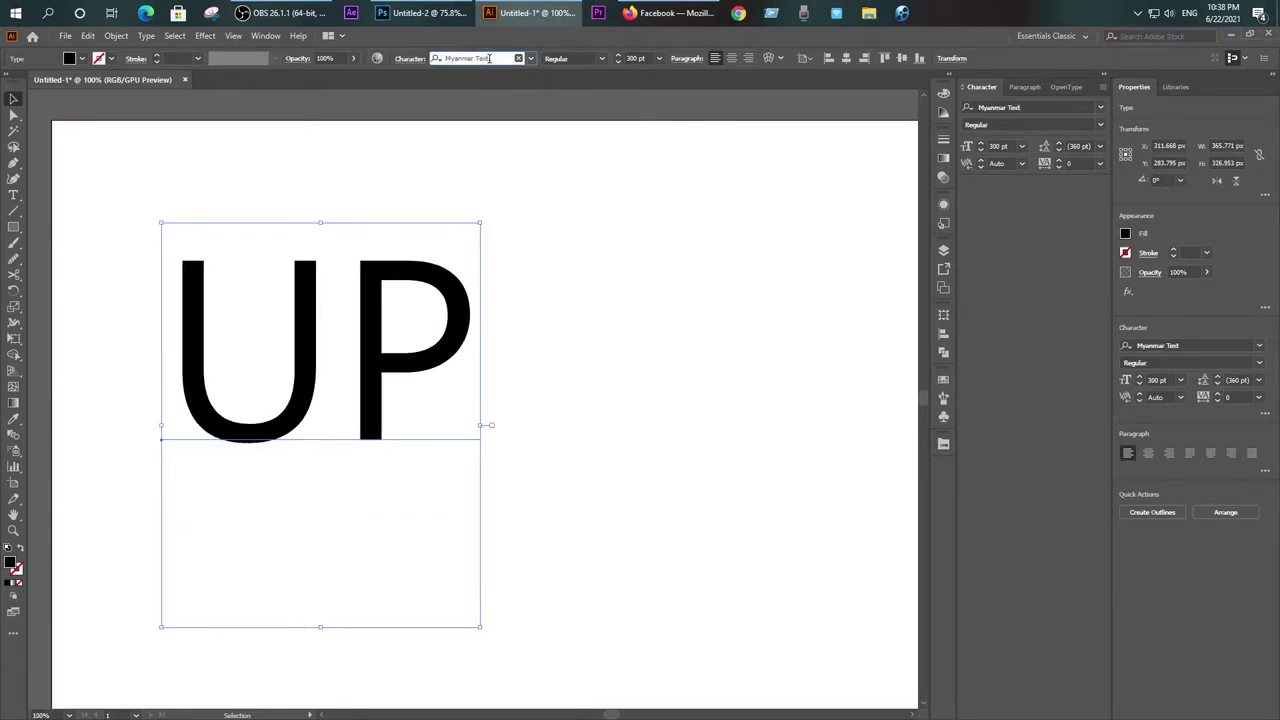
click(489, 58)
text(a)
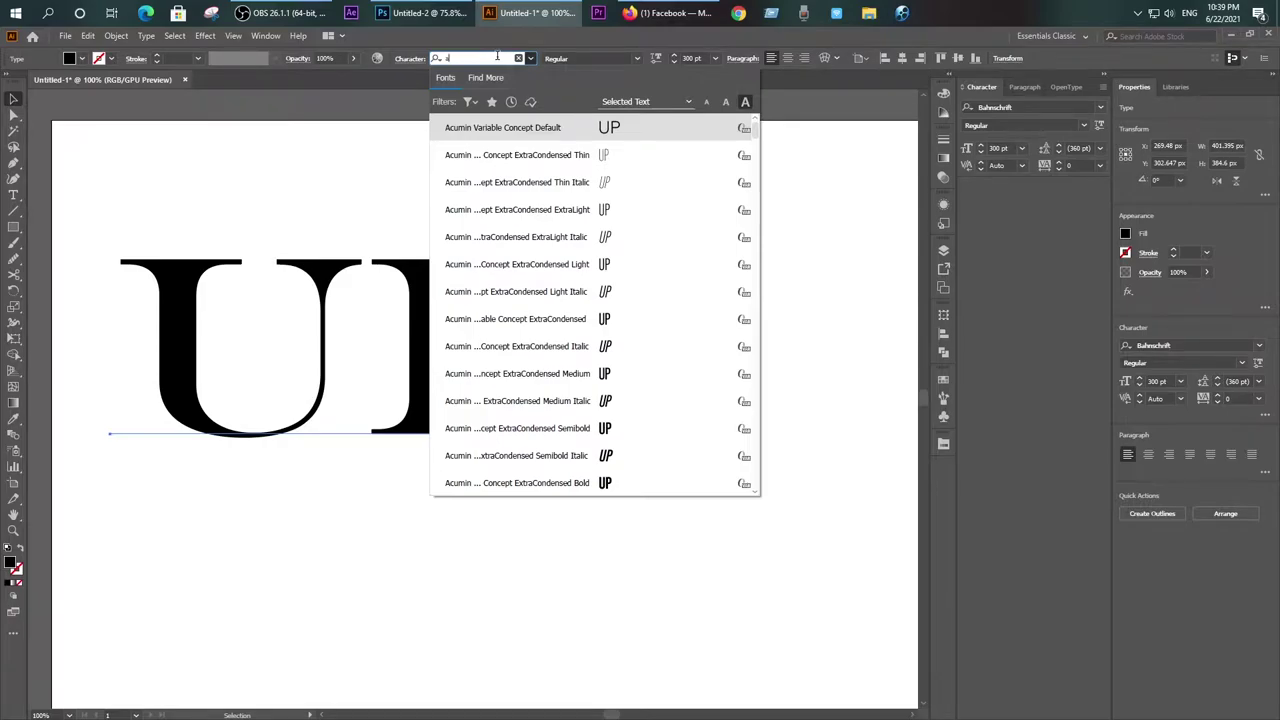
text(ria)
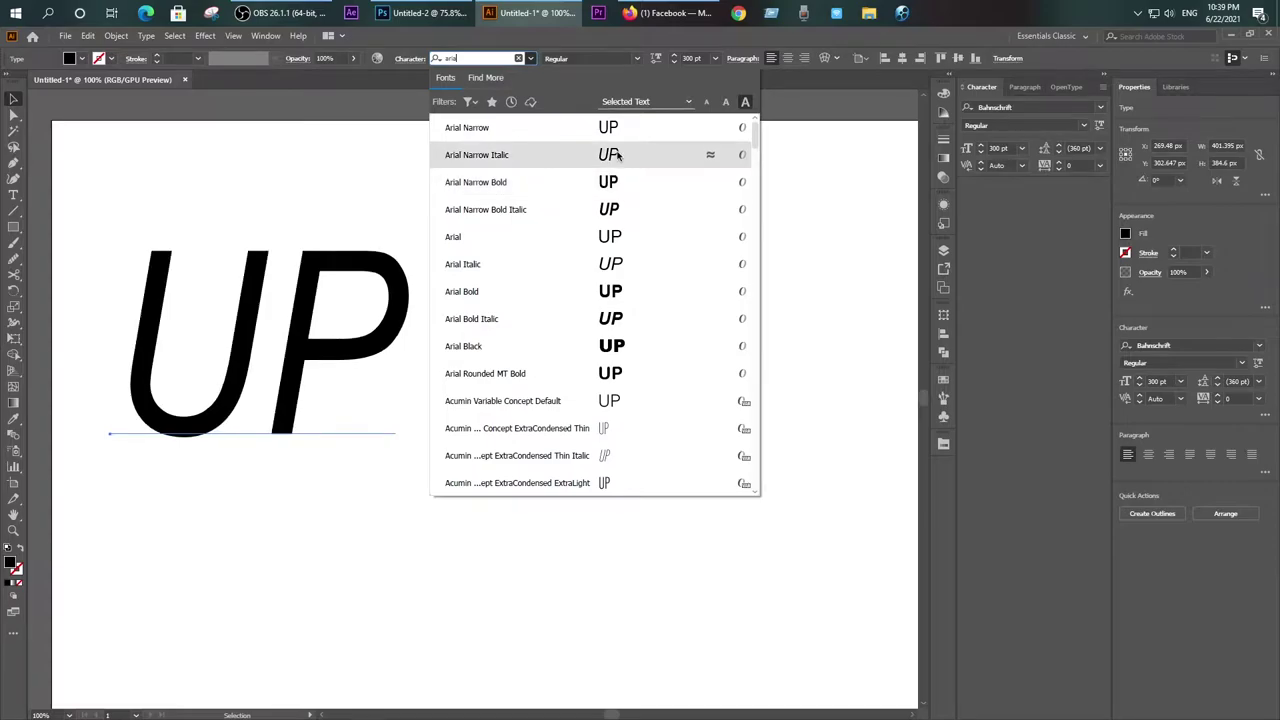
click(603, 243)
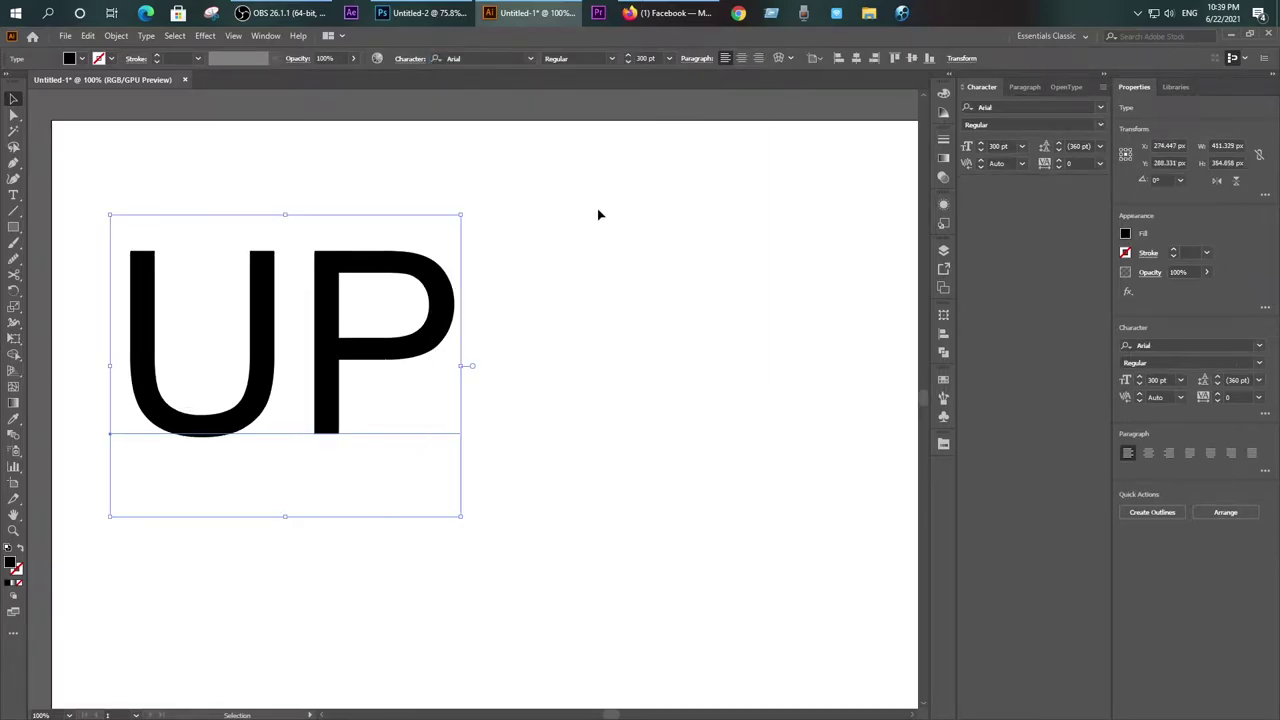
click(530, 59)
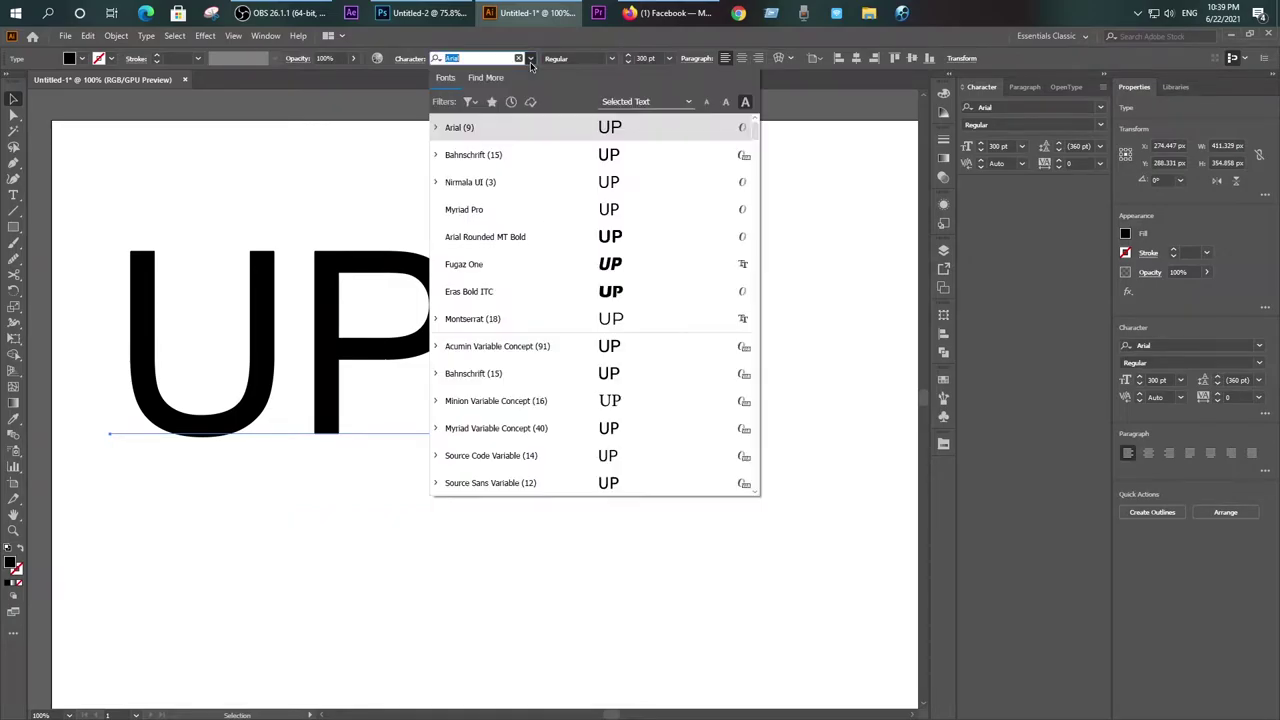
Step: Change the UP text's font style from Regular to Arial Bold
click(530, 60)
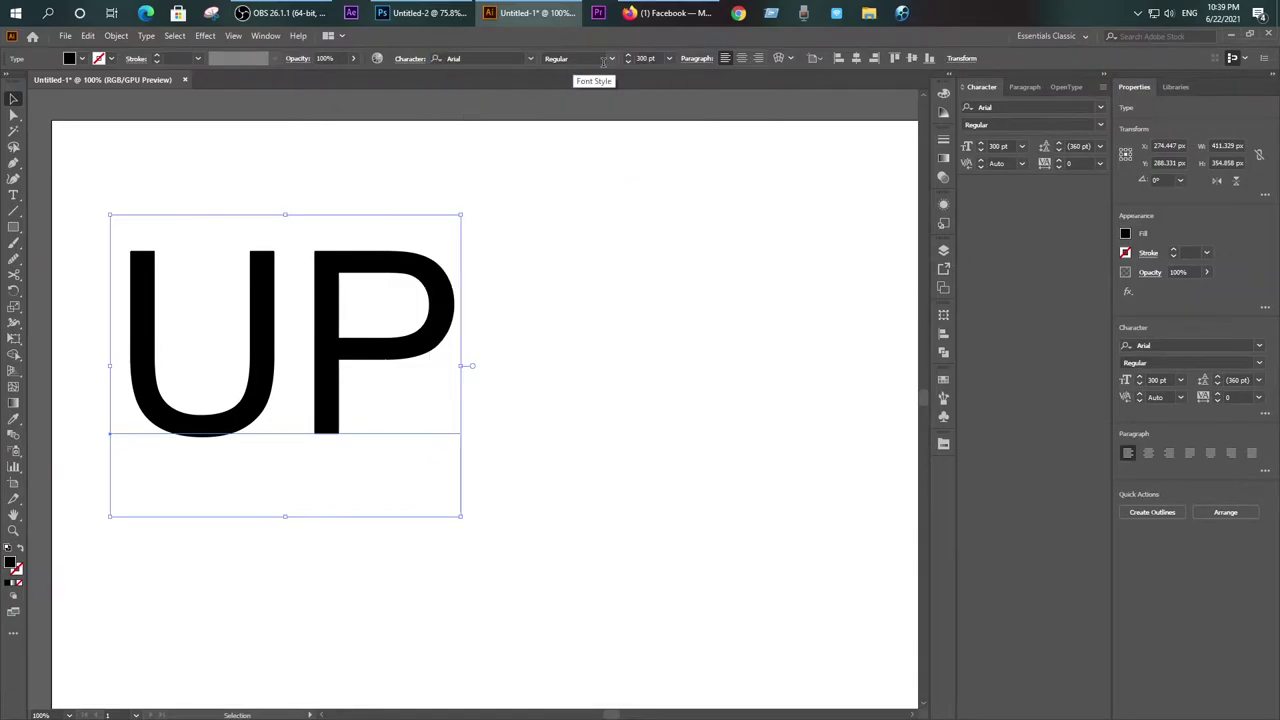
click(611, 58)
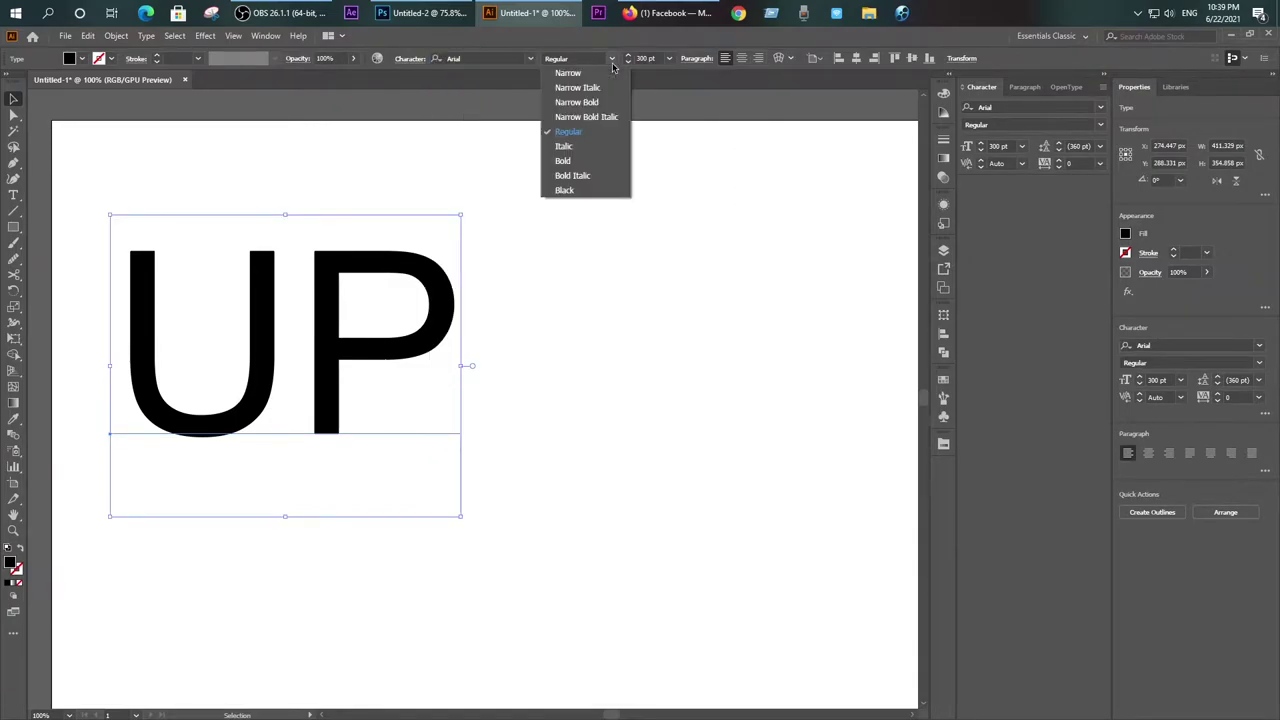
click(586, 134)
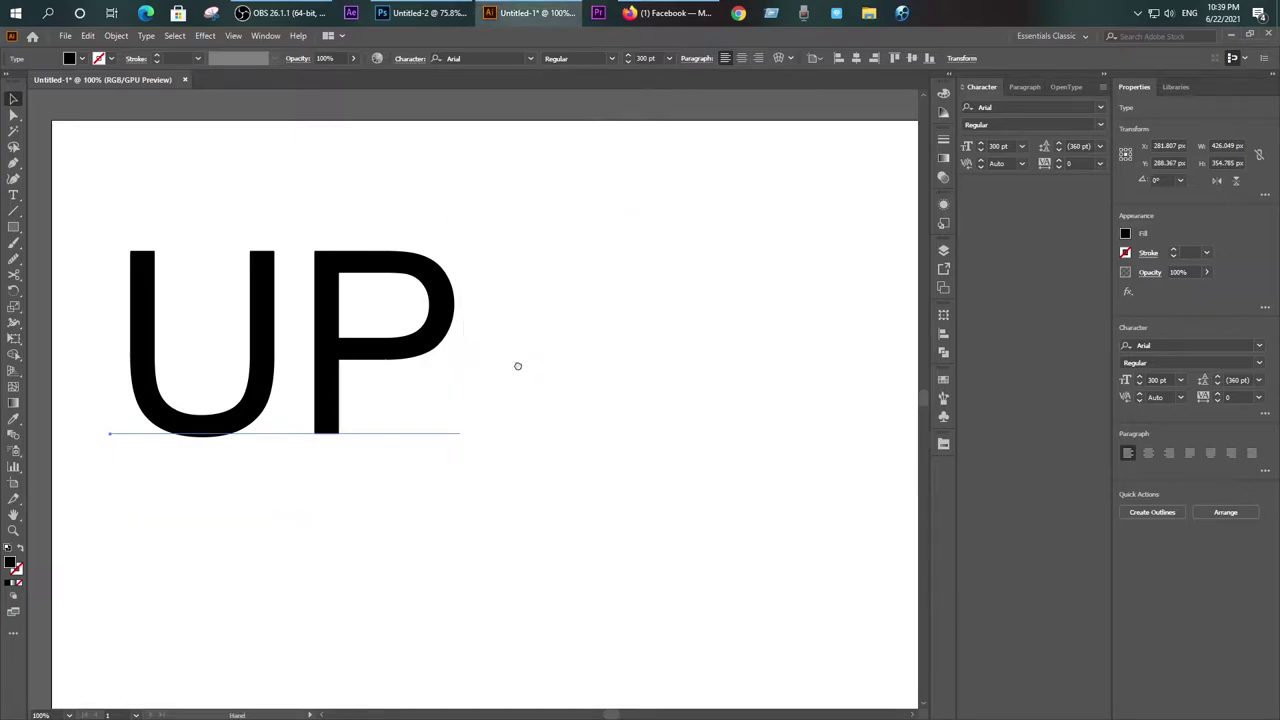
drag(517, 363, 681, 387)
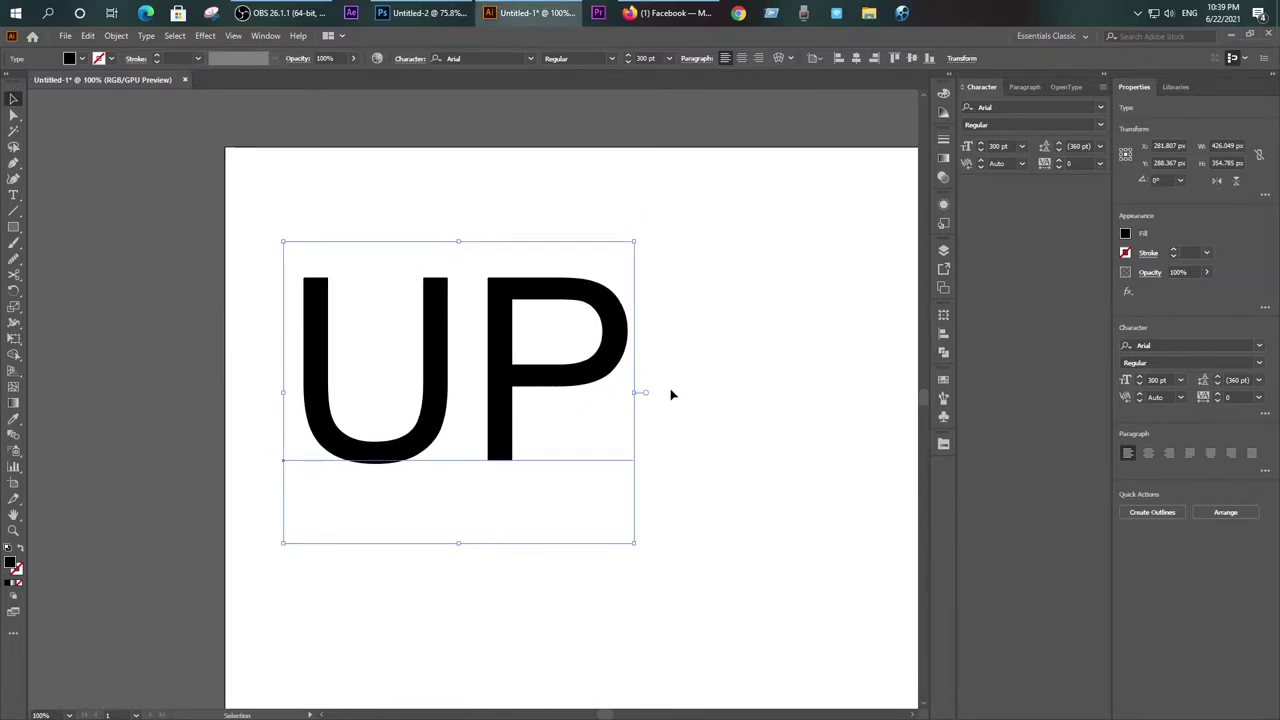
click(517, 214)
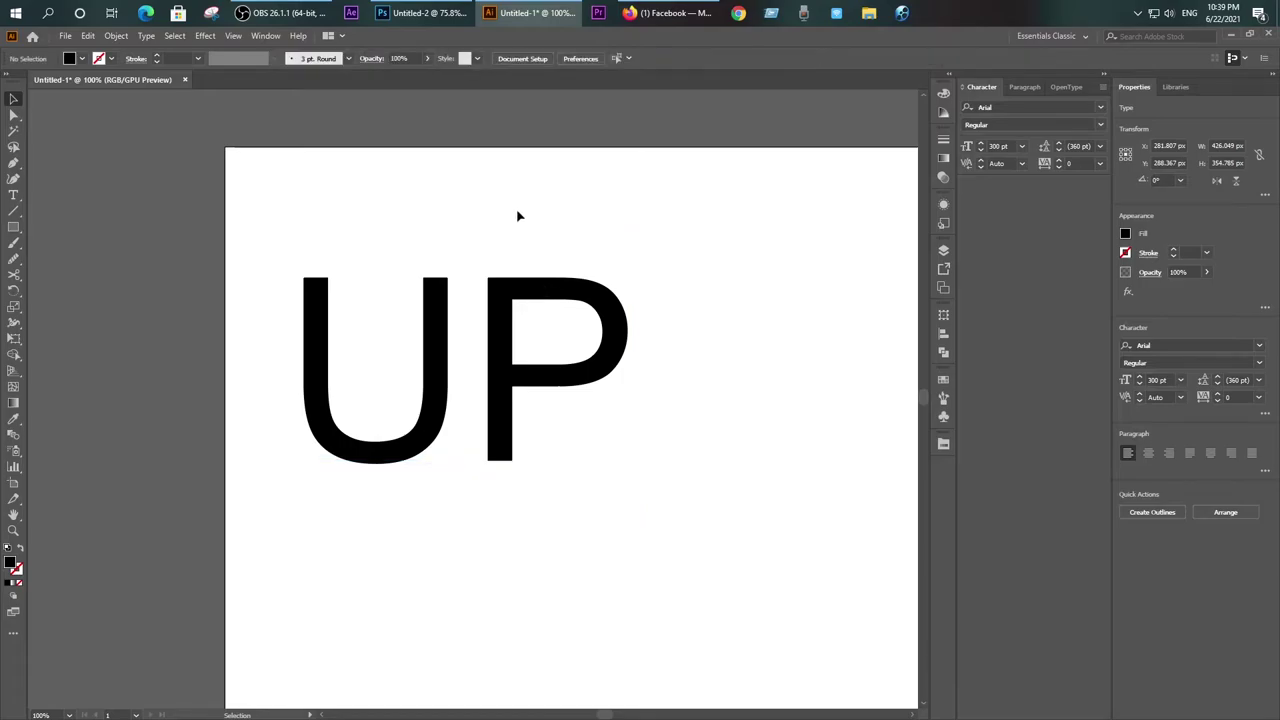
scroll(500, 306, down, 1)
click(498, 306)
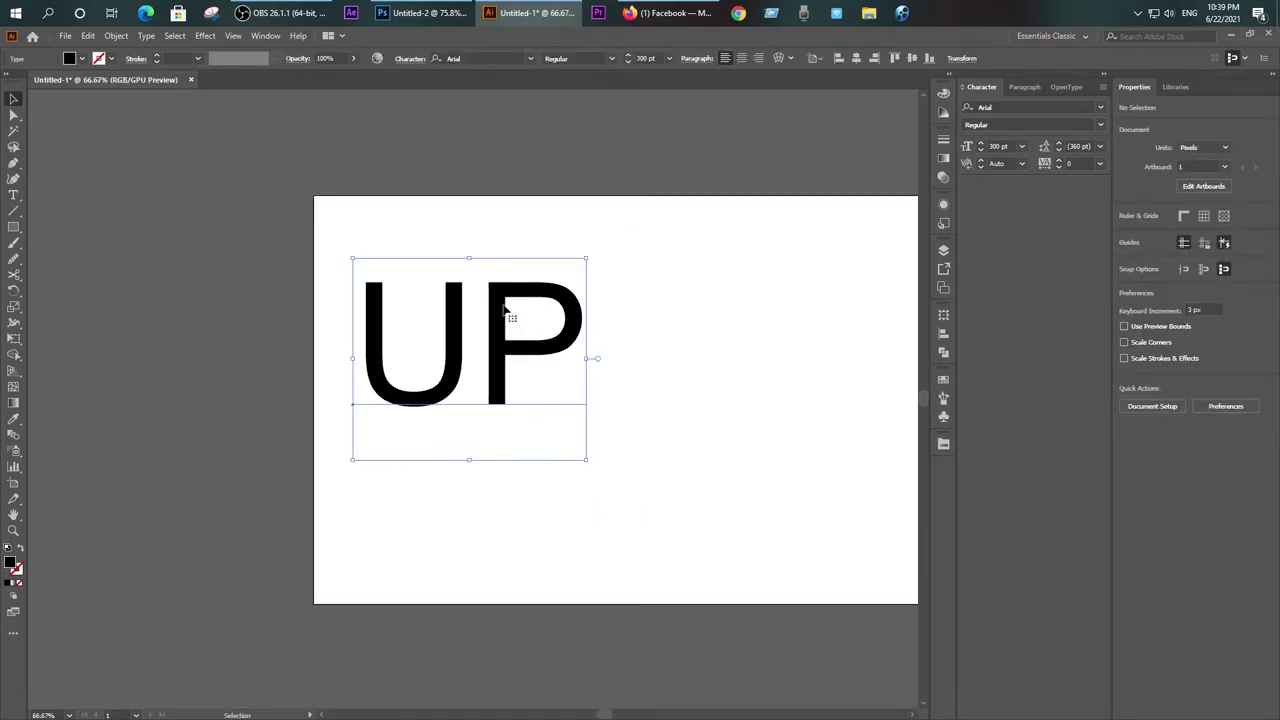
scroll(497, 306, up, 2)
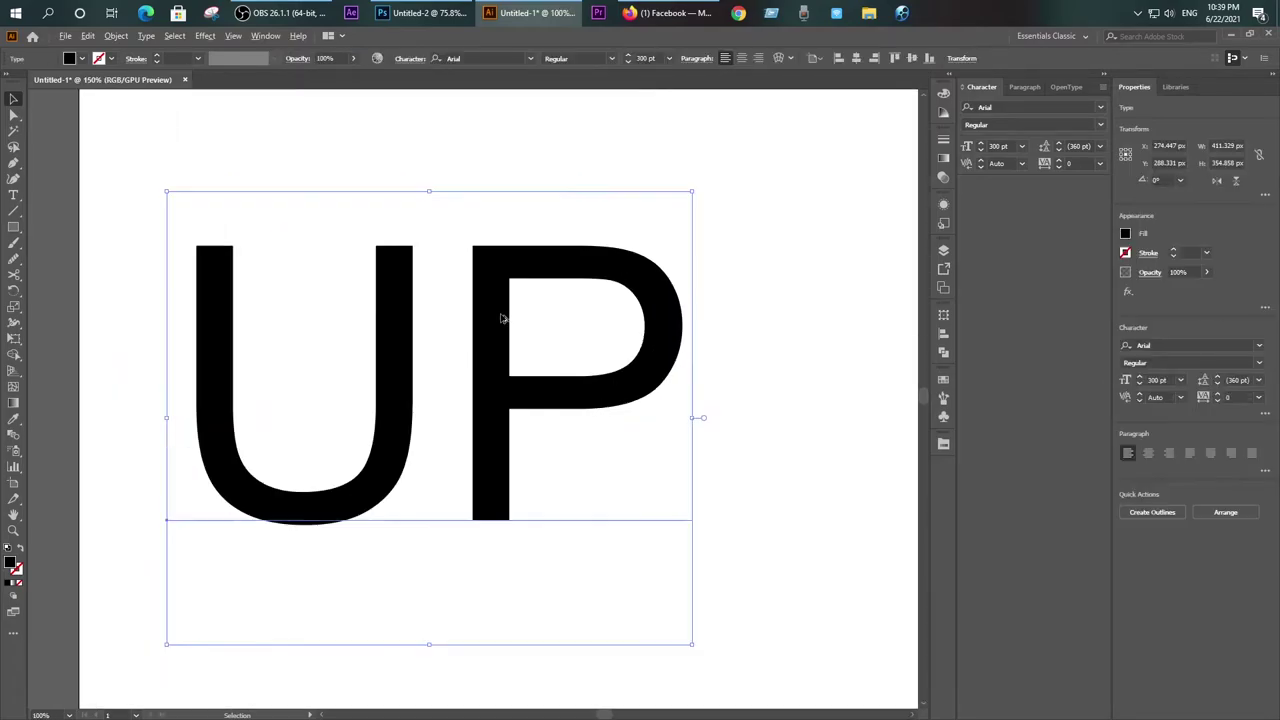
click(611, 58)
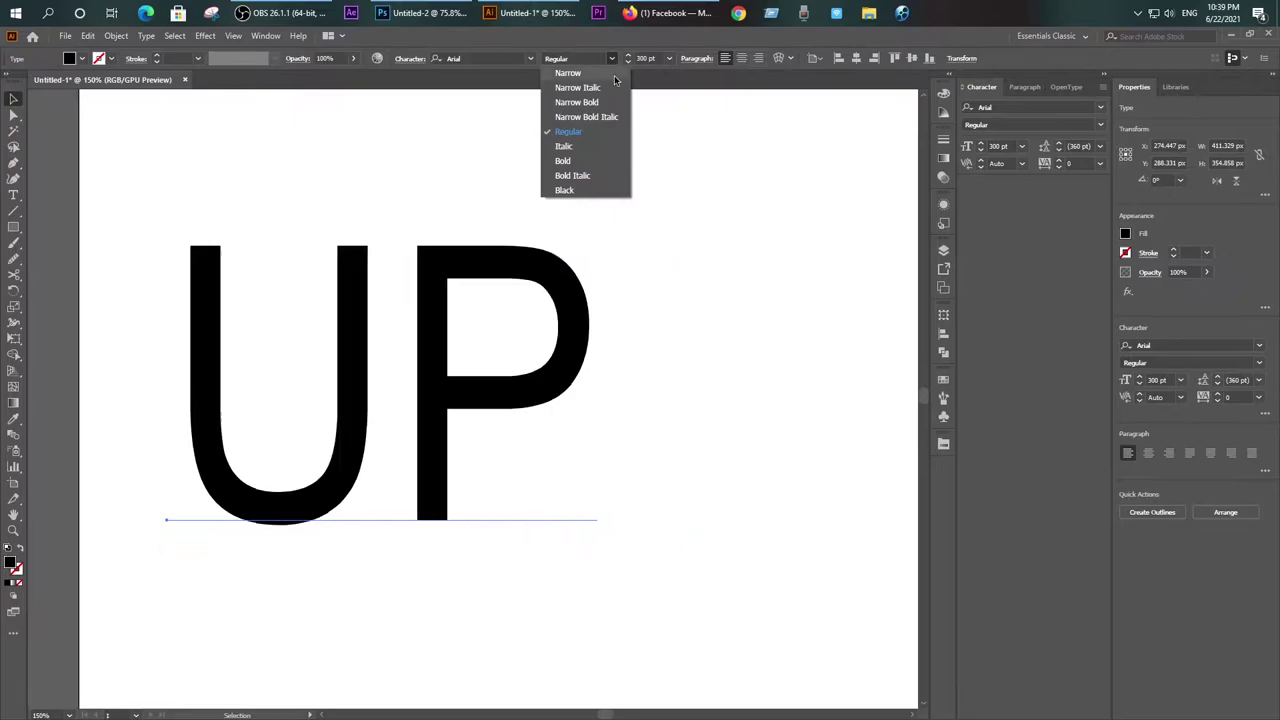
click(585, 161)
Step: Move the bold UP text right and down on the artboard
scroll(534, 263, down, 1)
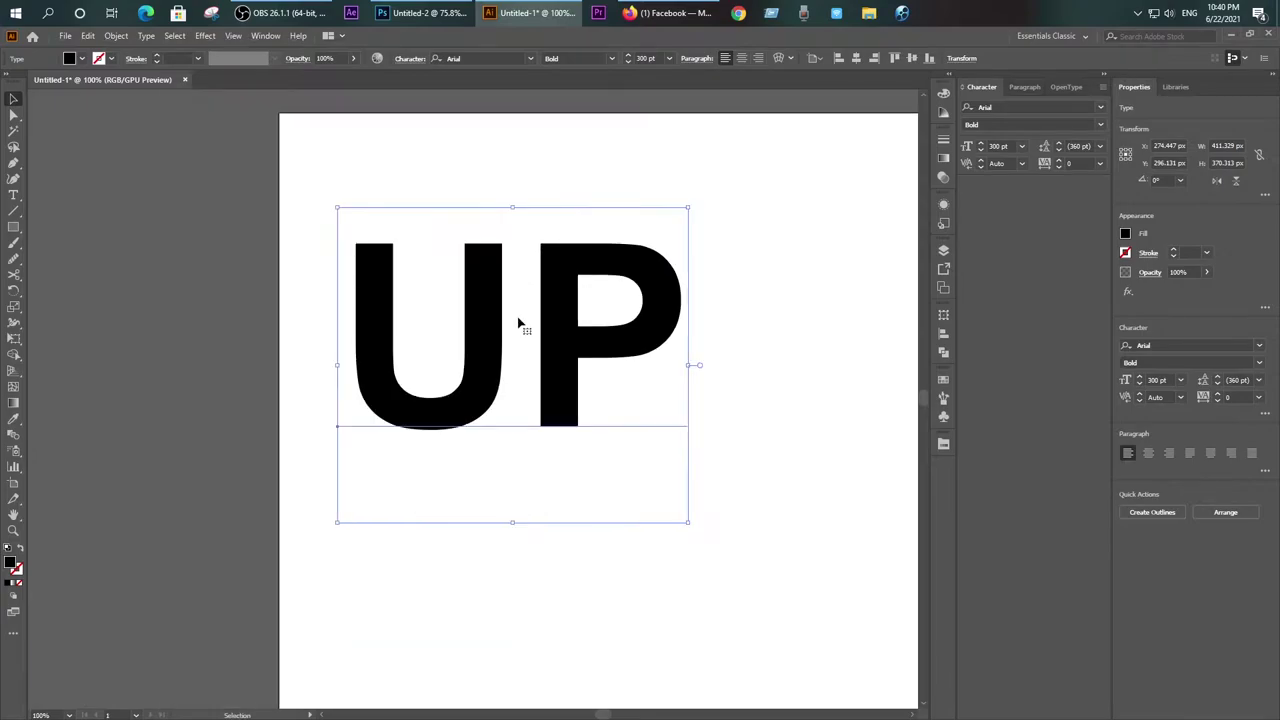
drag(518, 324, 626, 360)
scroll(626, 360, right, 2)
scroll(340, 360, down, 1)
drag(366, 303, 486, 326)
scroll(466, 314, up, 2)
scroll(474, 314, up, 1)
click(522, 375)
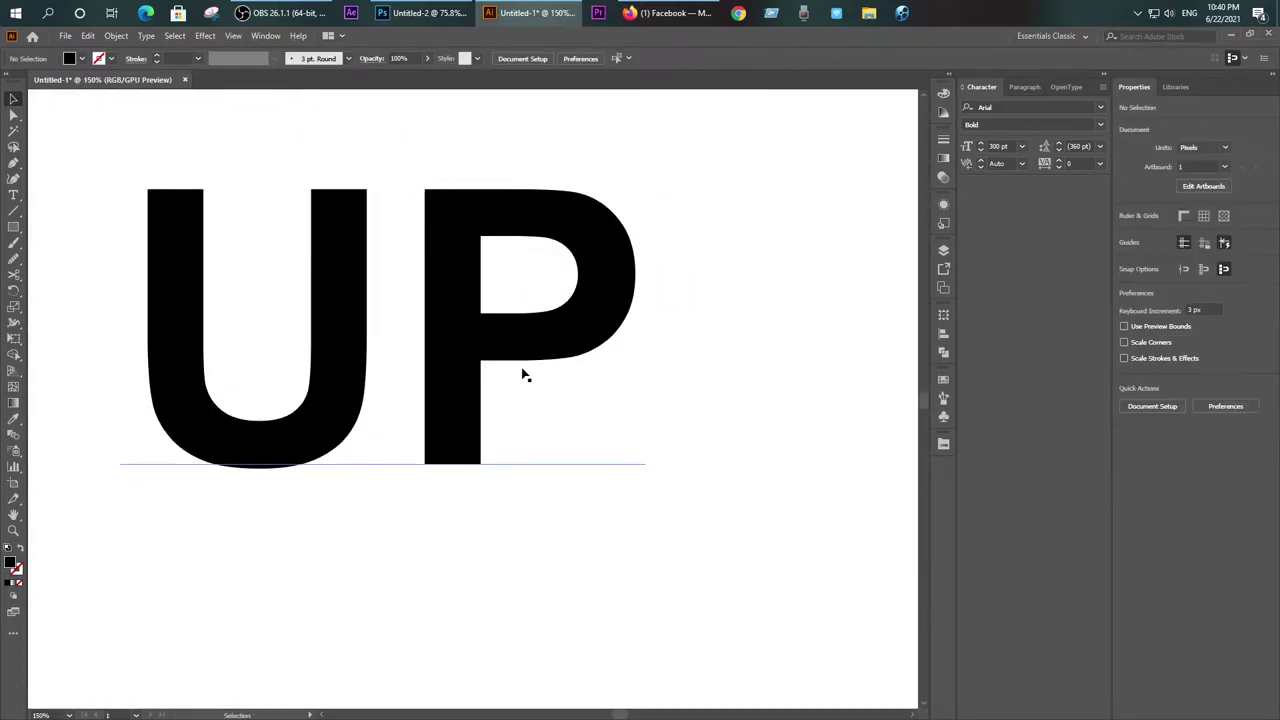
Step: Convert the UP text to outlines
click(479, 346)
right_click(478, 340)
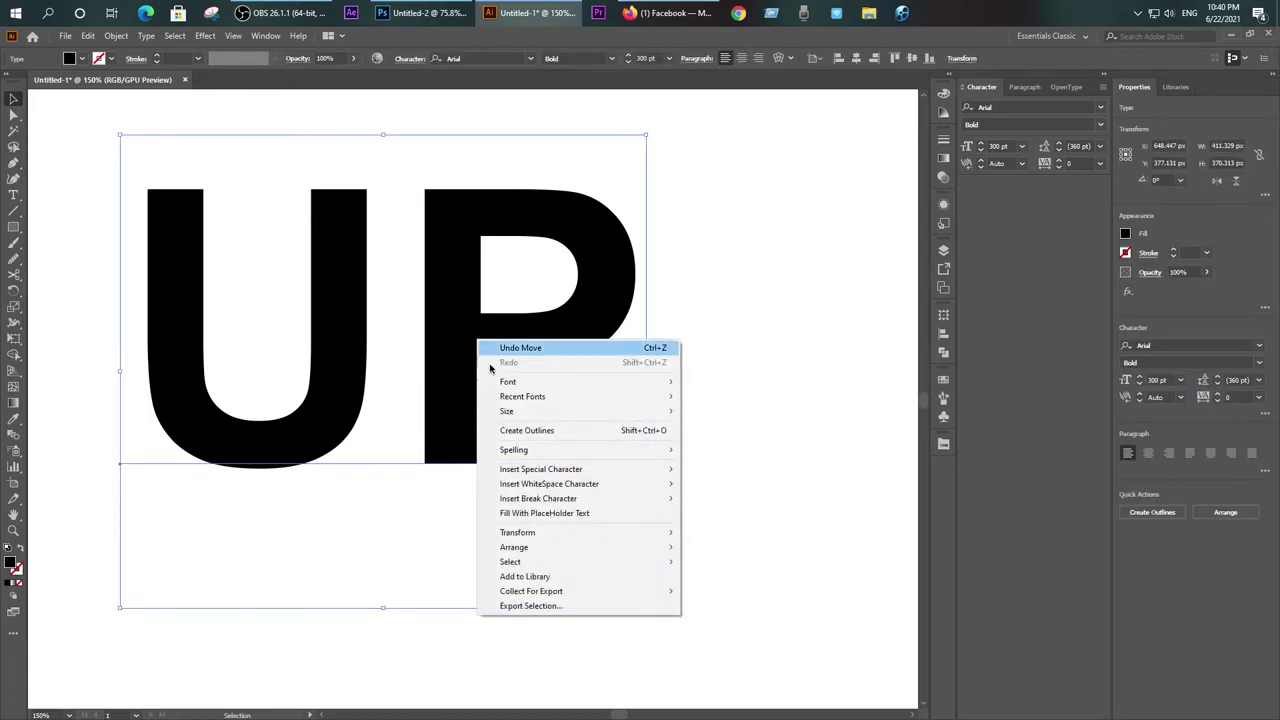
click(547, 436)
Step: Ungroup the outlined lettering into separate U and P shapes
click(731, 426)
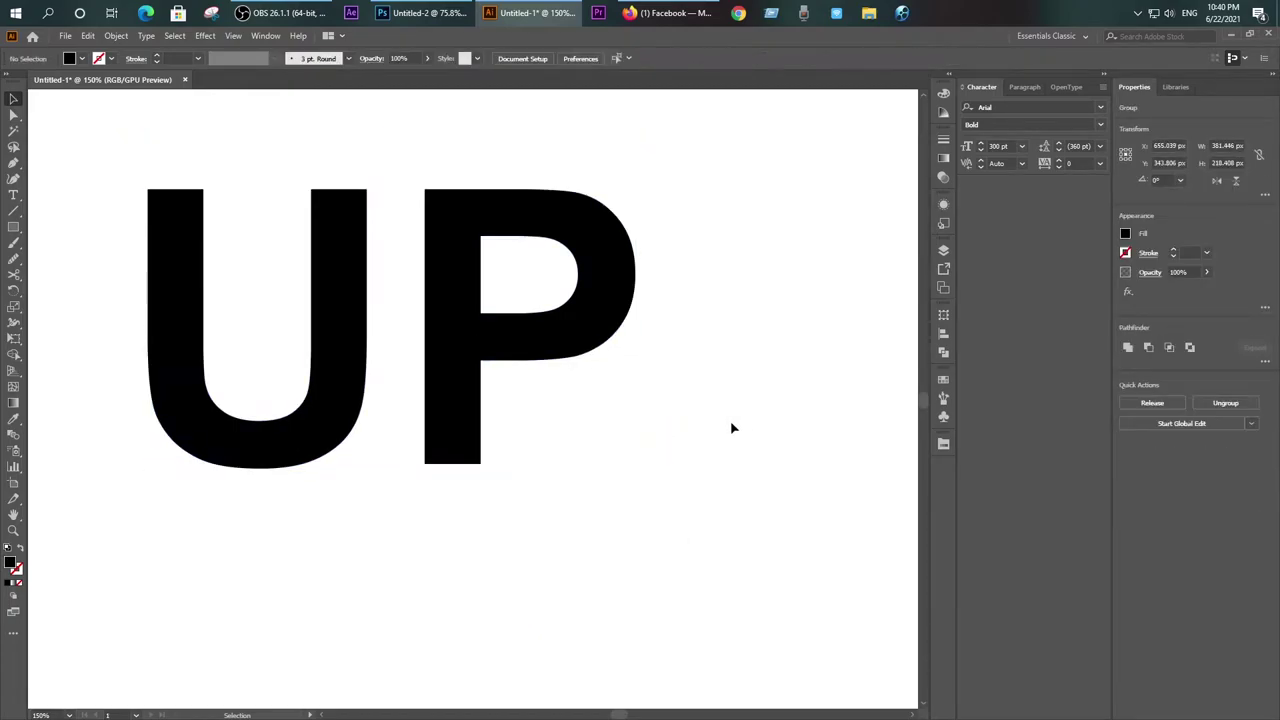
right_click(454, 335)
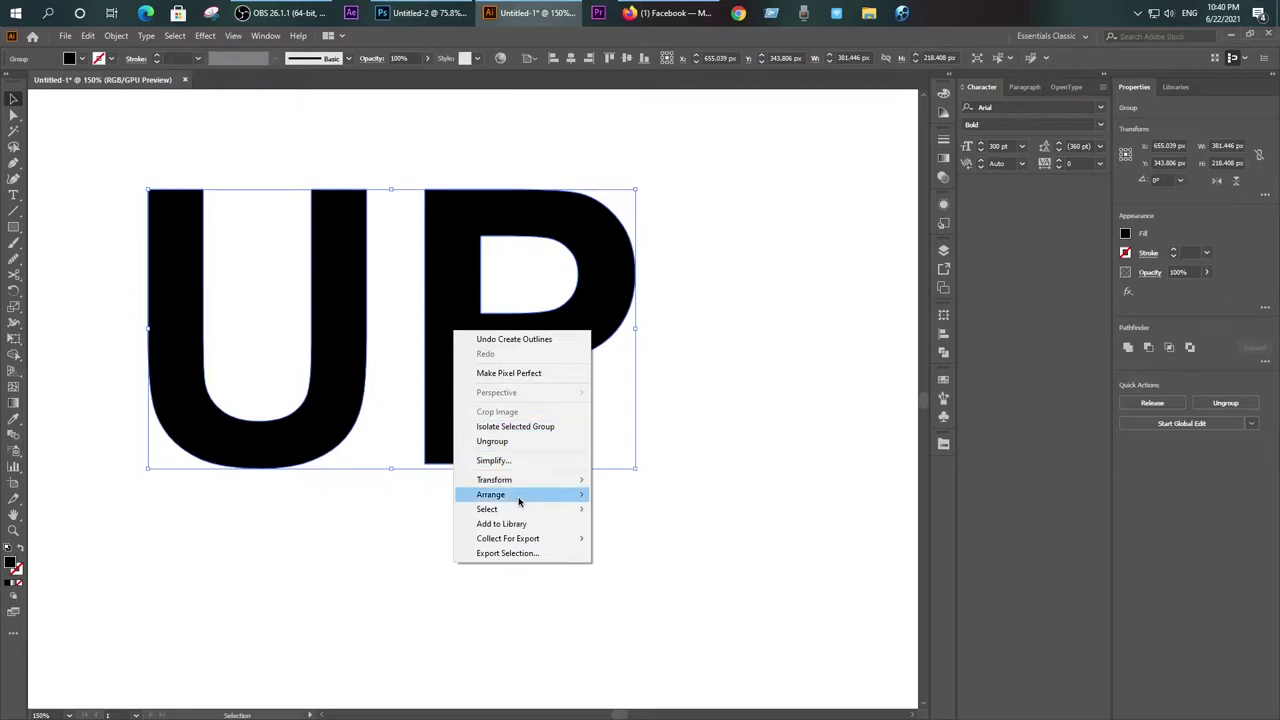
click(495, 445)
click(409, 368)
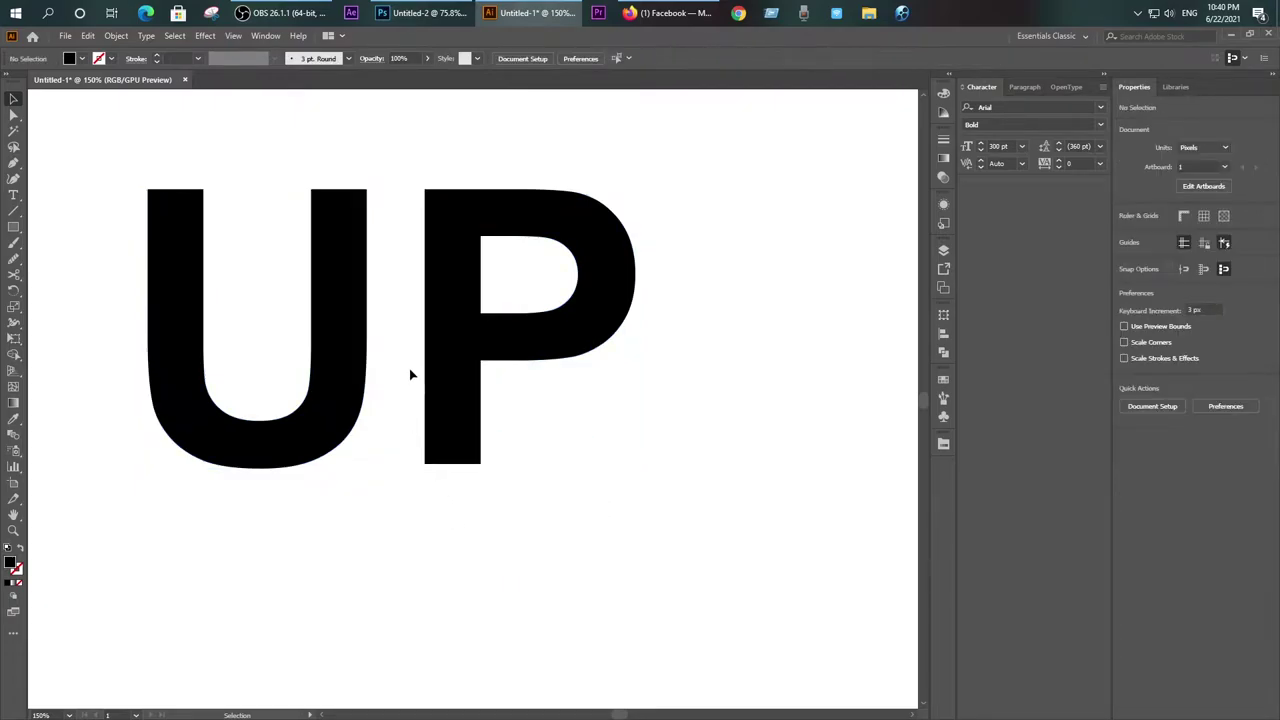
drag(409, 368, 480, 420)
click(549, 368)
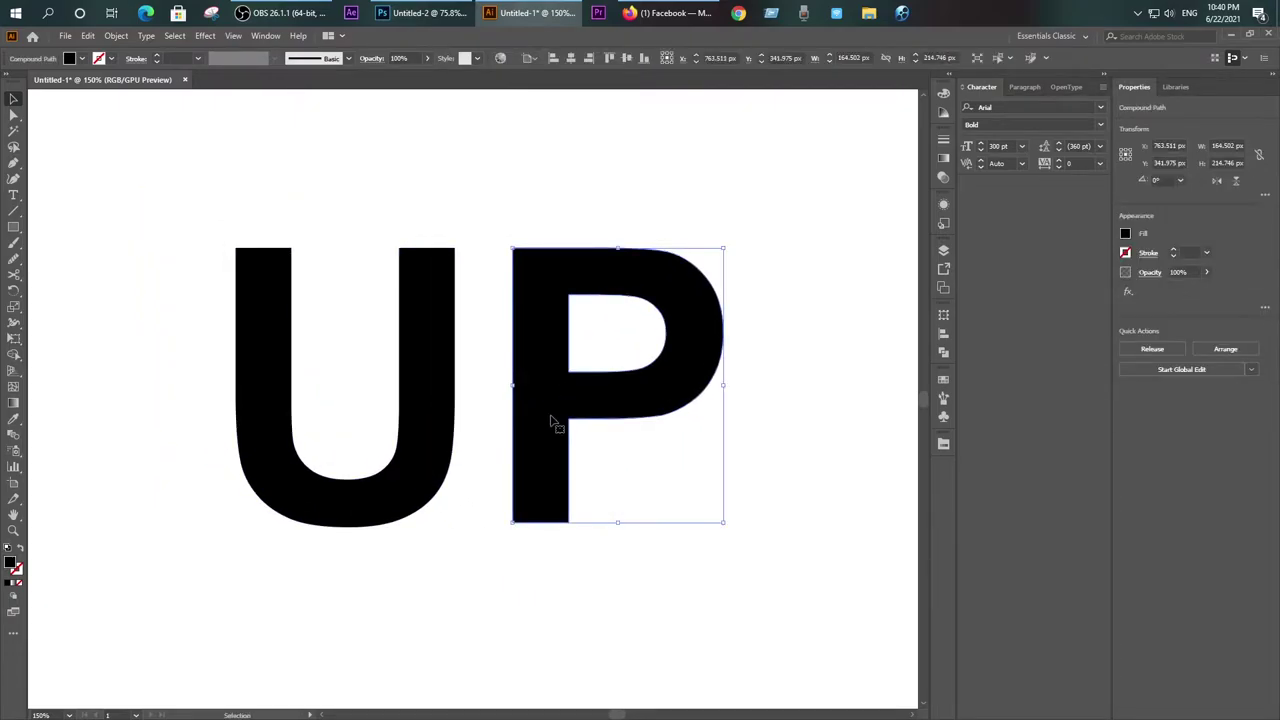
Step: Drag the P up-left onto the U's right stem, then lower it slightly
mouse_move(548, 450)
mouse_down()
mouse_move(516, 385)
mouse_move(428, 390)
mouse_move(435, 358)
mouse_up()
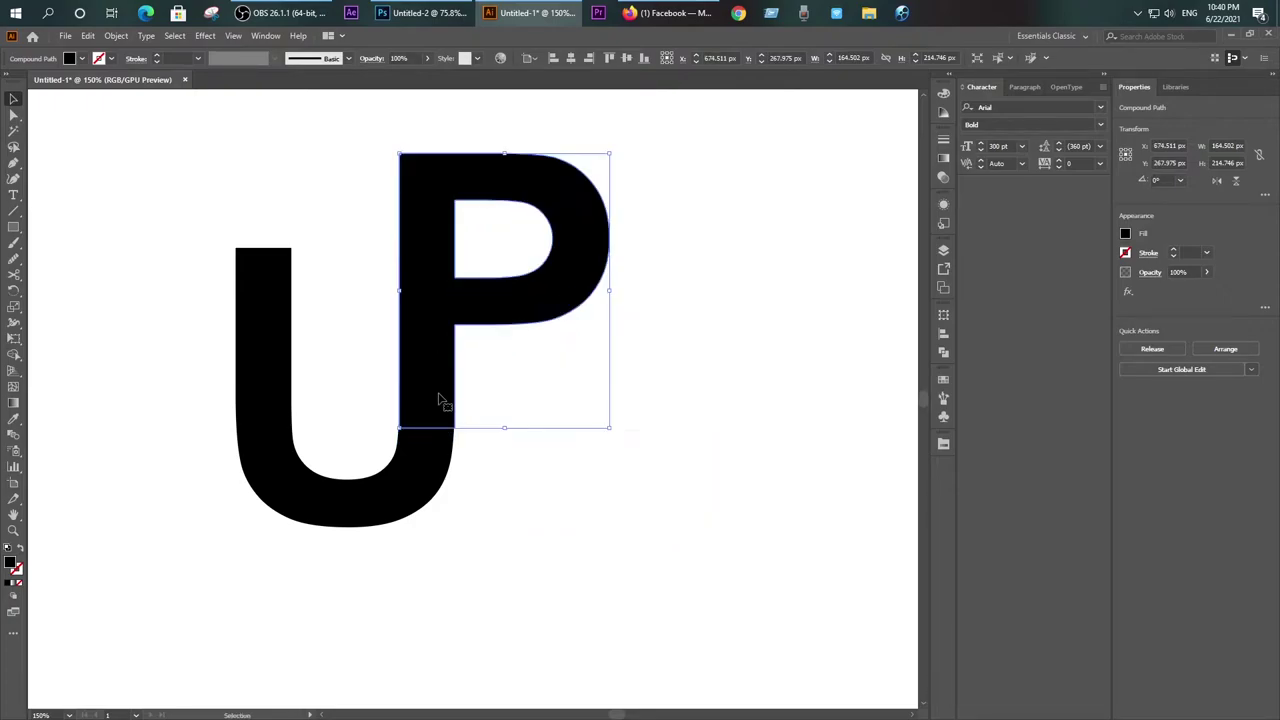
scroll(437, 390, up, 1)
scroll(437, 385, up, 1)
scroll(437, 382, up, 1)
scroll(437, 382, down, 2)
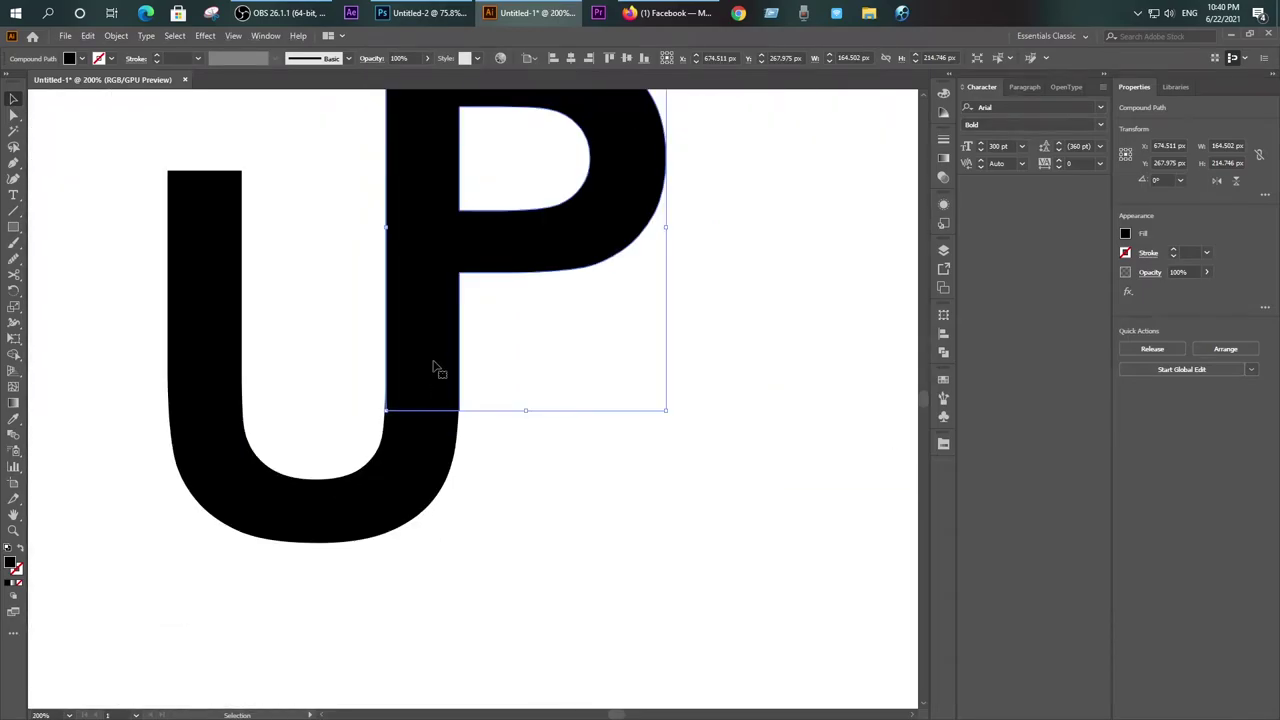
drag(434, 358, 436, 383)
scroll(436, 383, down, 2)
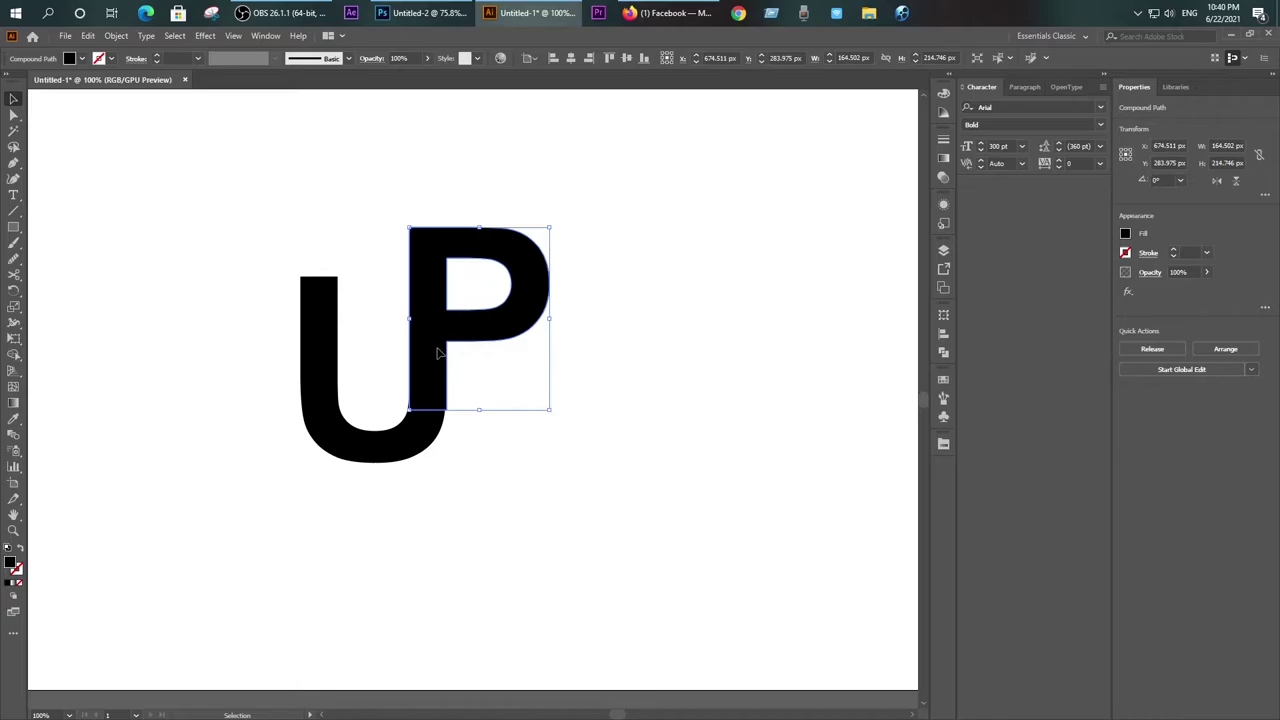
Step: Nudge the P and adjust its stem's bottom edge to match the U
click(465, 445)
scroll(440, 410, up, 3)
click(420, 362)
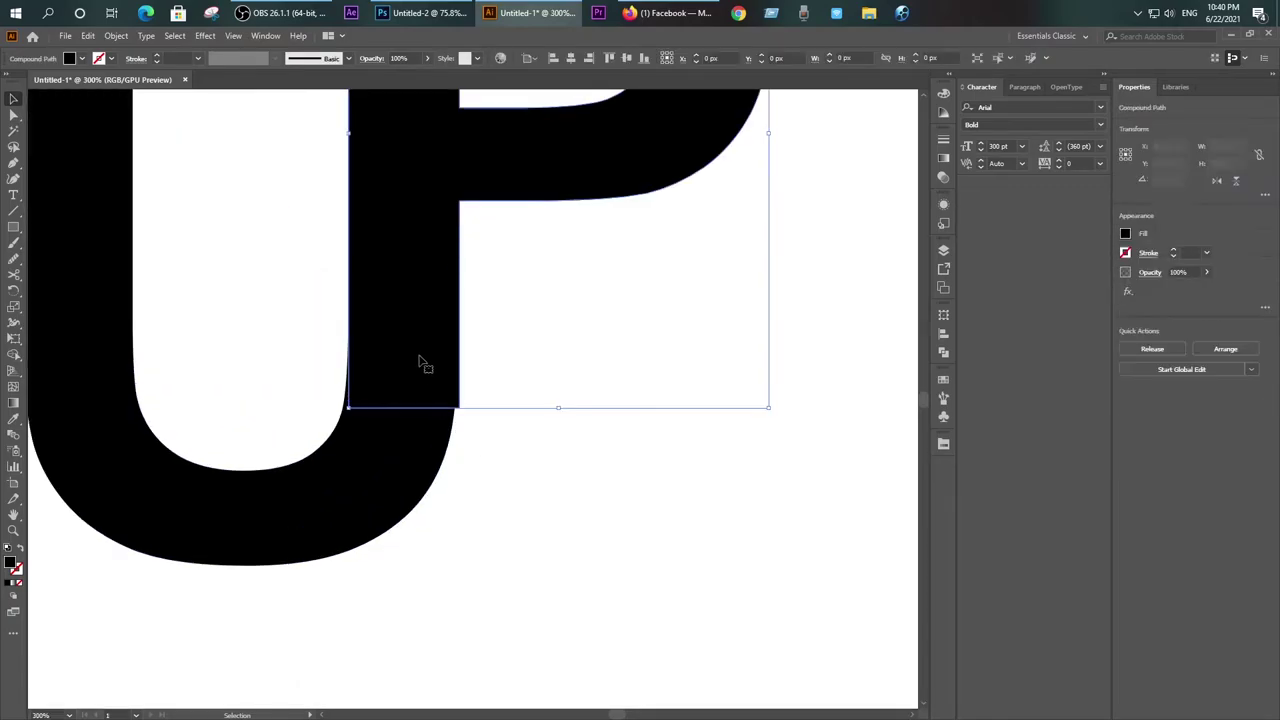
scroll(420, 362, up, 2)
drag(420, 375, 416, 357)
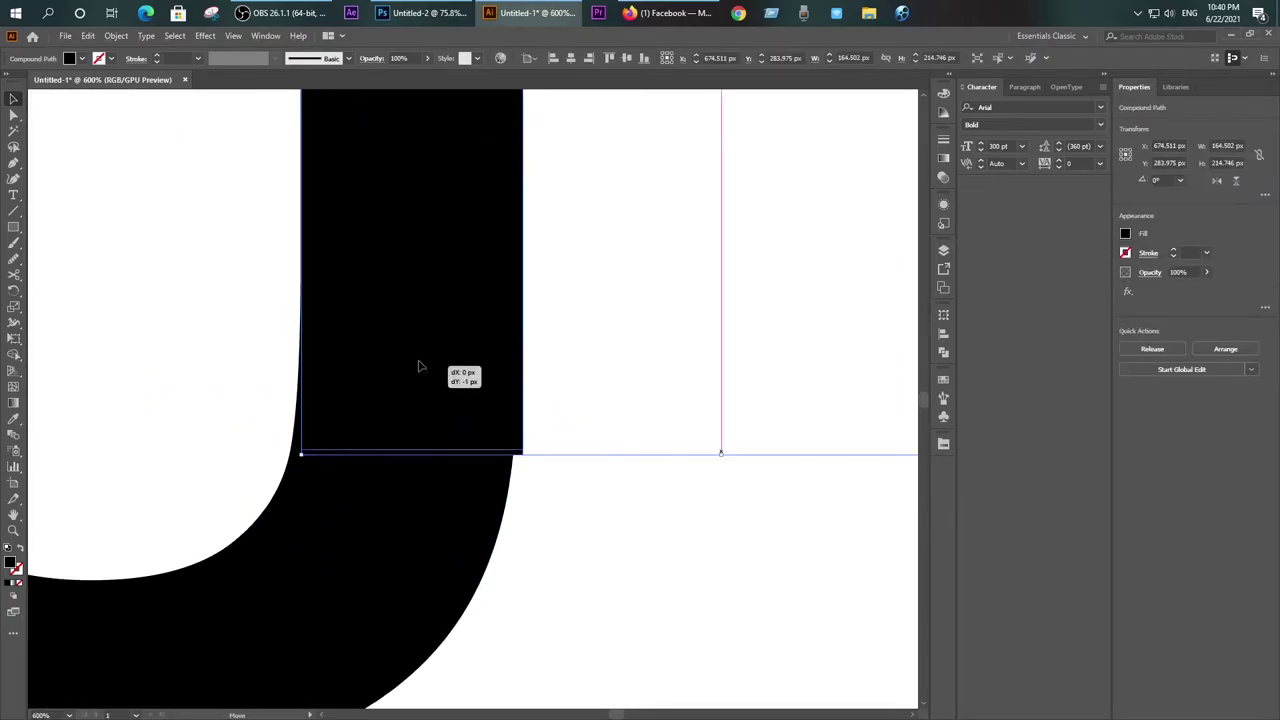
scroll(445, 378, up, 1)
mouse_move(498, 405)
mouse_down()
mouse_move(495, 277)
mouse_move(466, 422)
mouse_up()
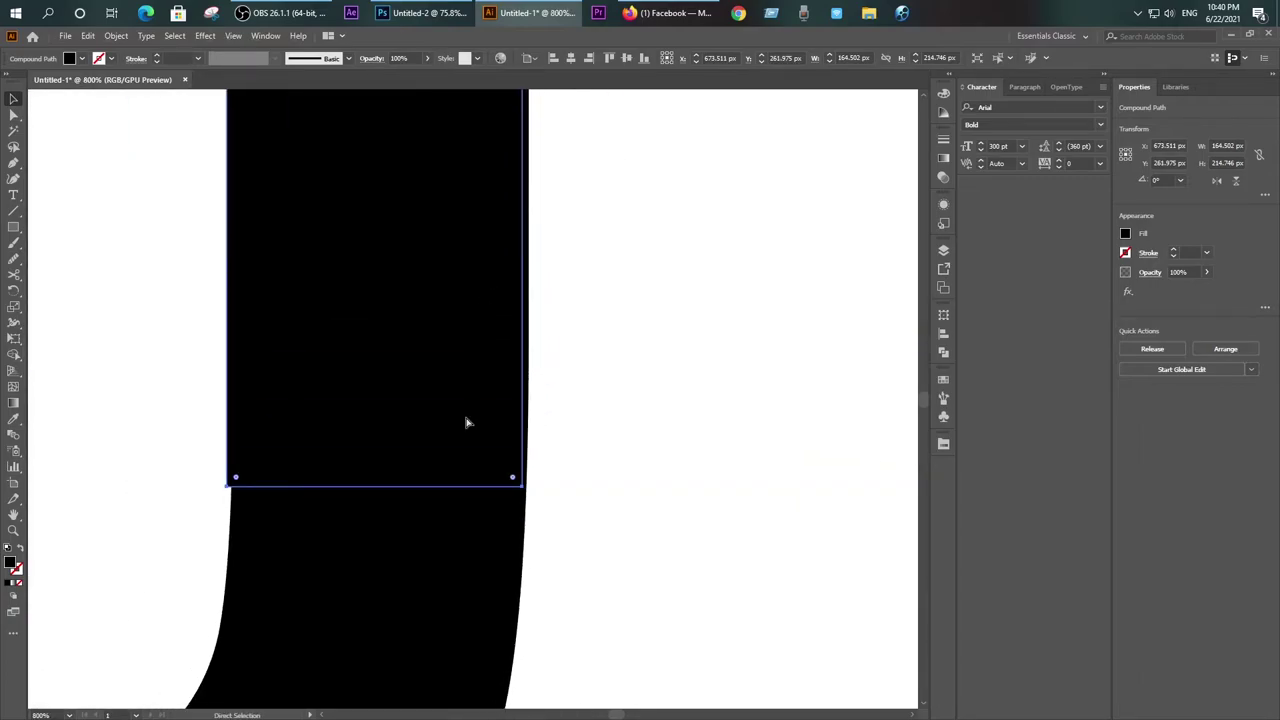
Step: In Outline view, align the P's stem with the U's stem, then return to Preview
key(ctrl+y)
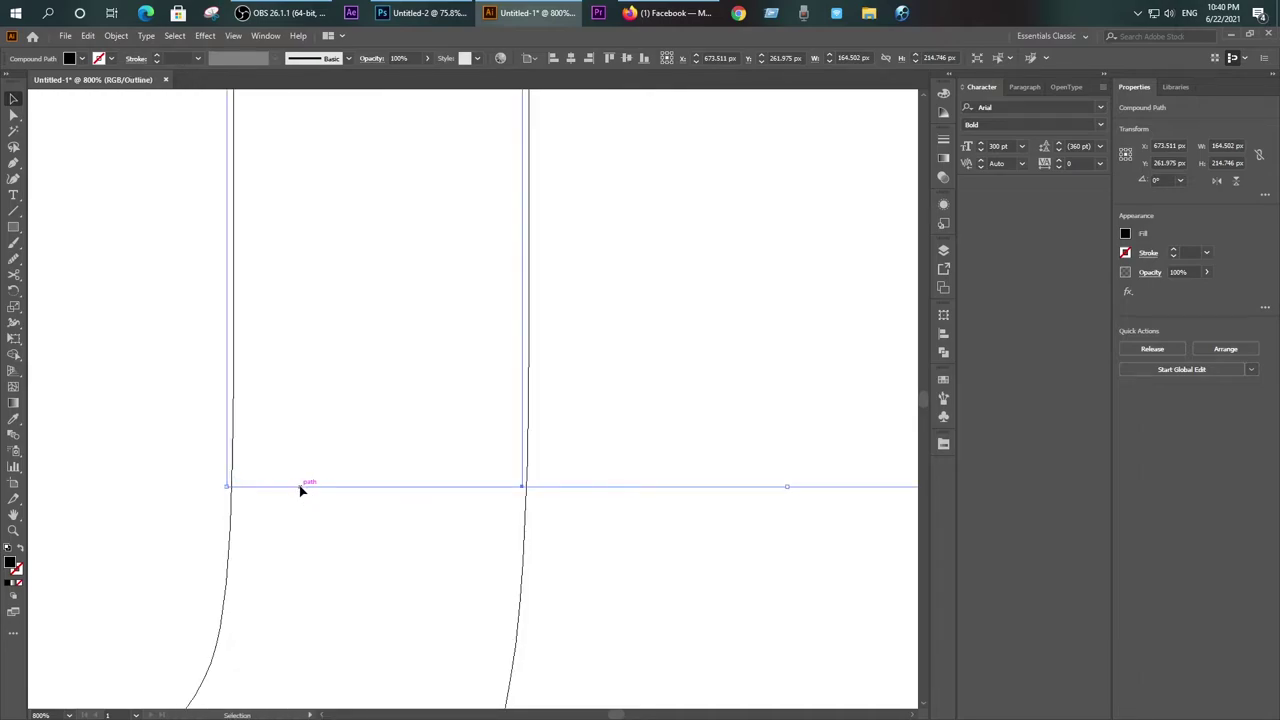
drag(300, 490, 306, 492)
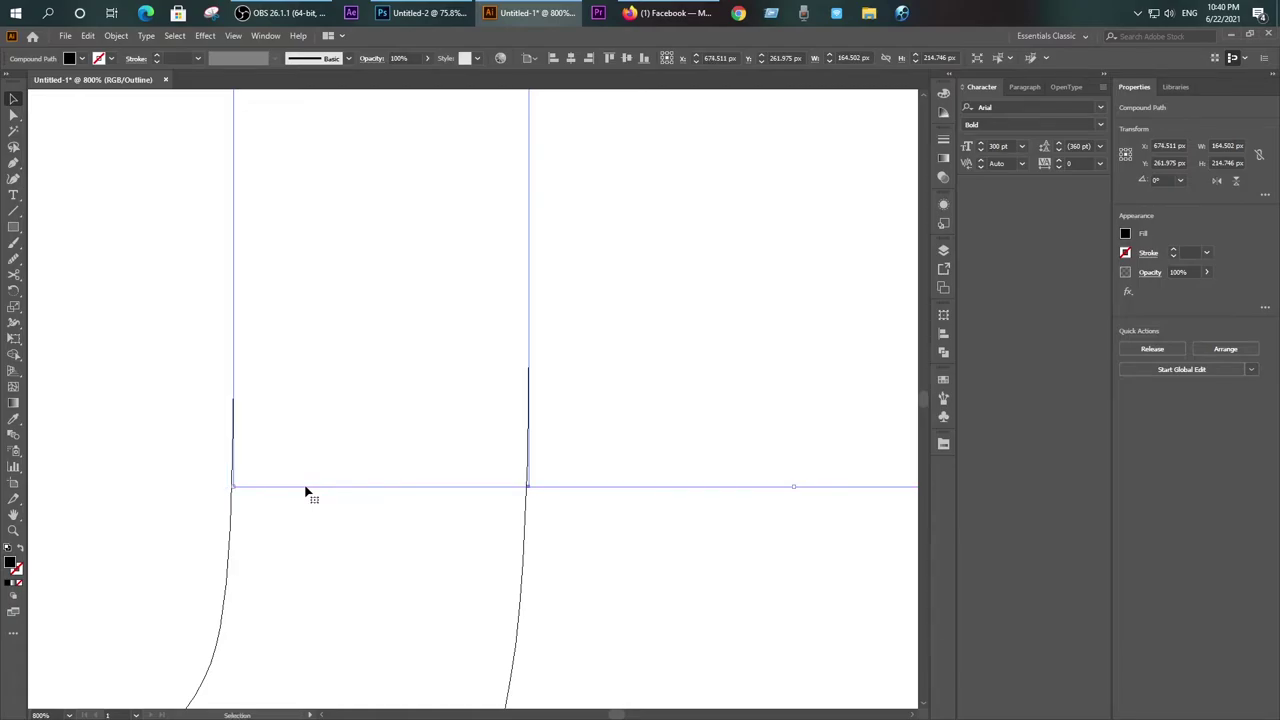
drag(414, 488, 414, 420)
click(461, 493)
scroll(584, 518, down, 4)
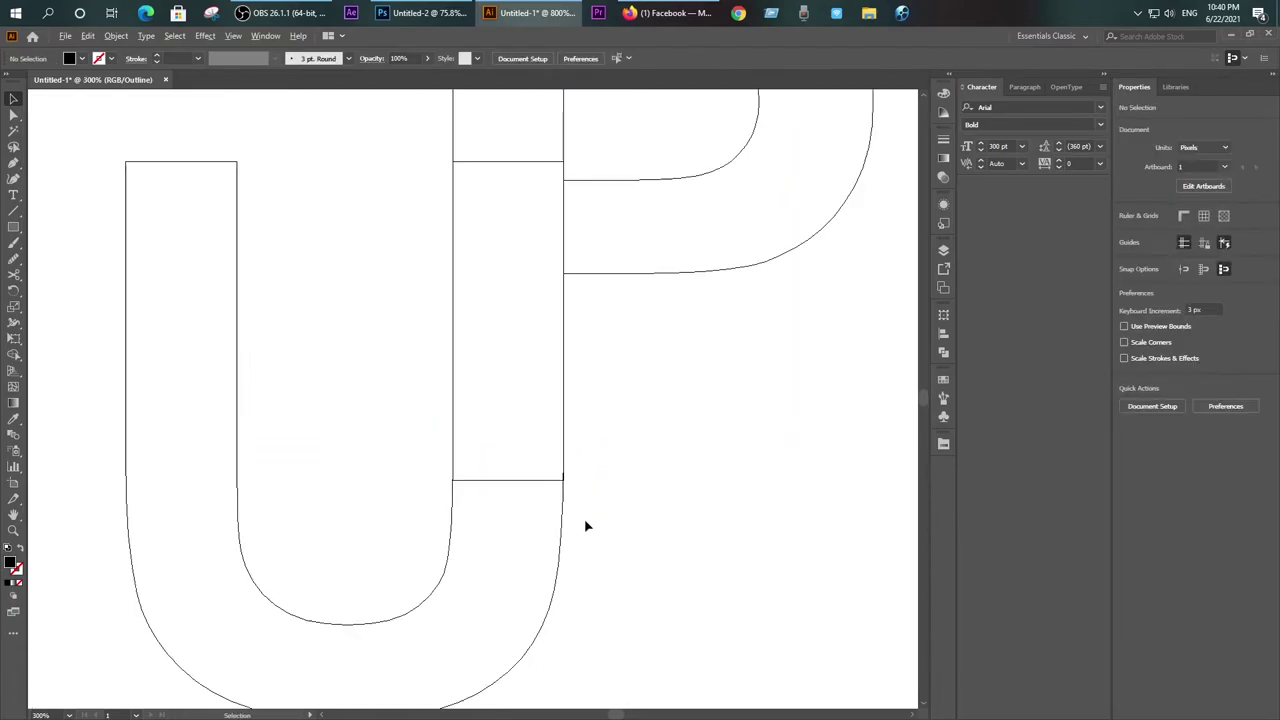
scroll(584, 518, down, 3)
key(ctrl+y)
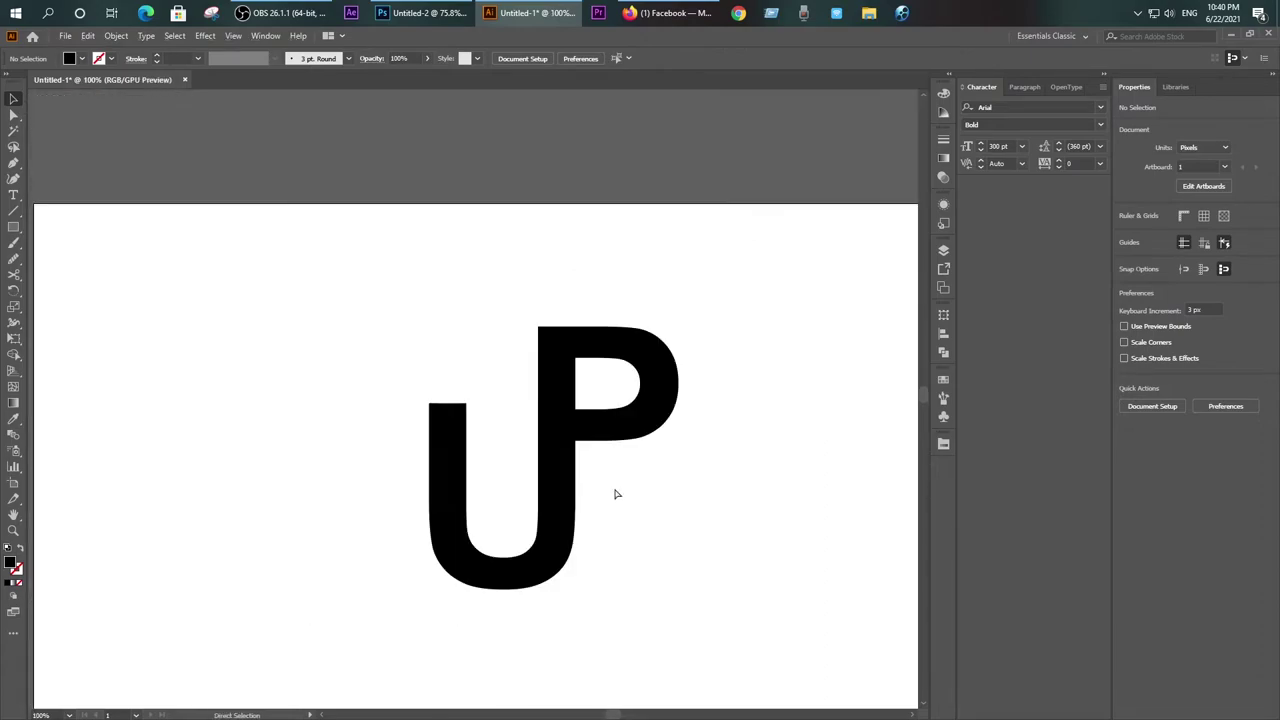
Step: Draw a small square to the left of the UP letters
scroll(611, 462, up, 1)
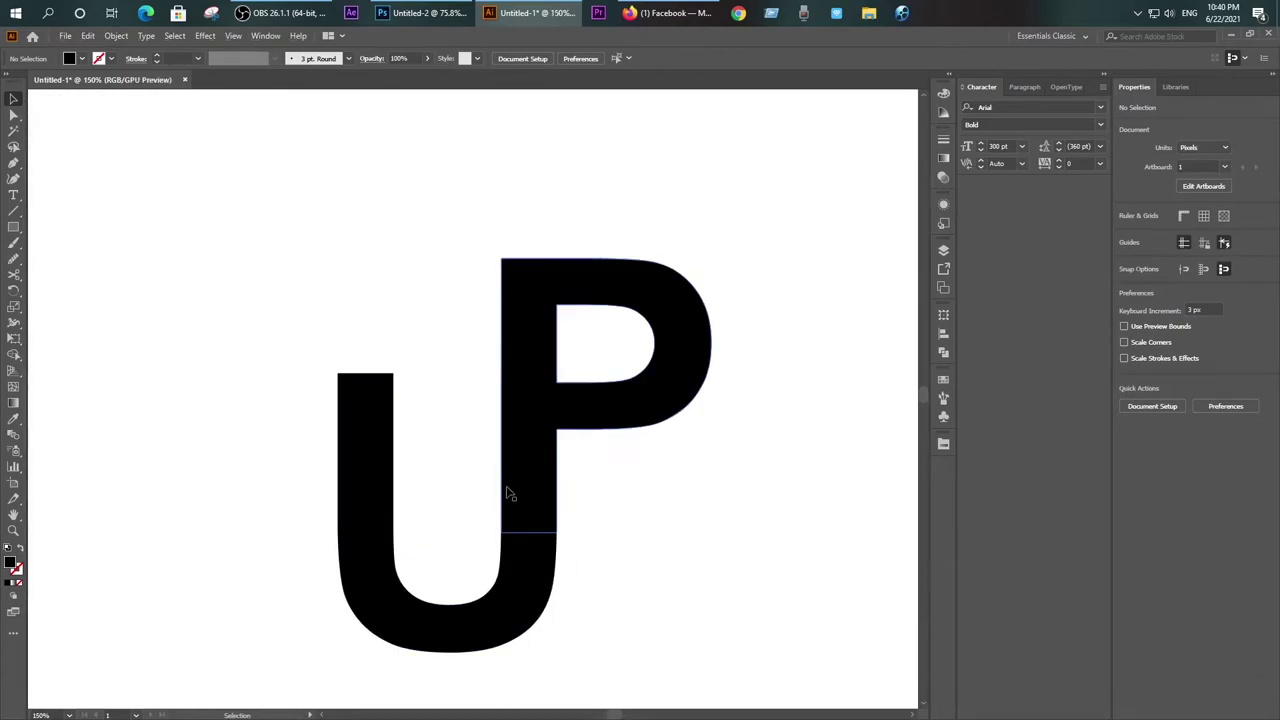
click(375, 377)
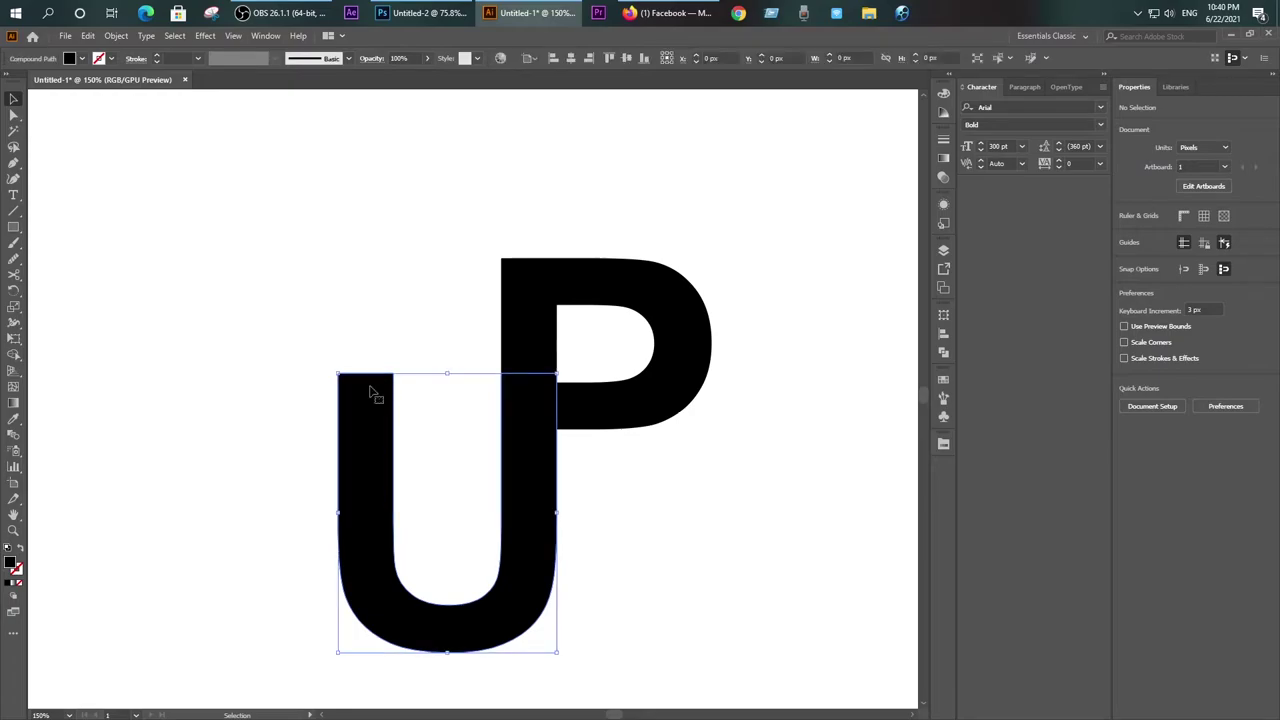
scroll(363, 363, up, 1)
scroll(363, 363, down, 1)
scroll(364, 363, down, 1)
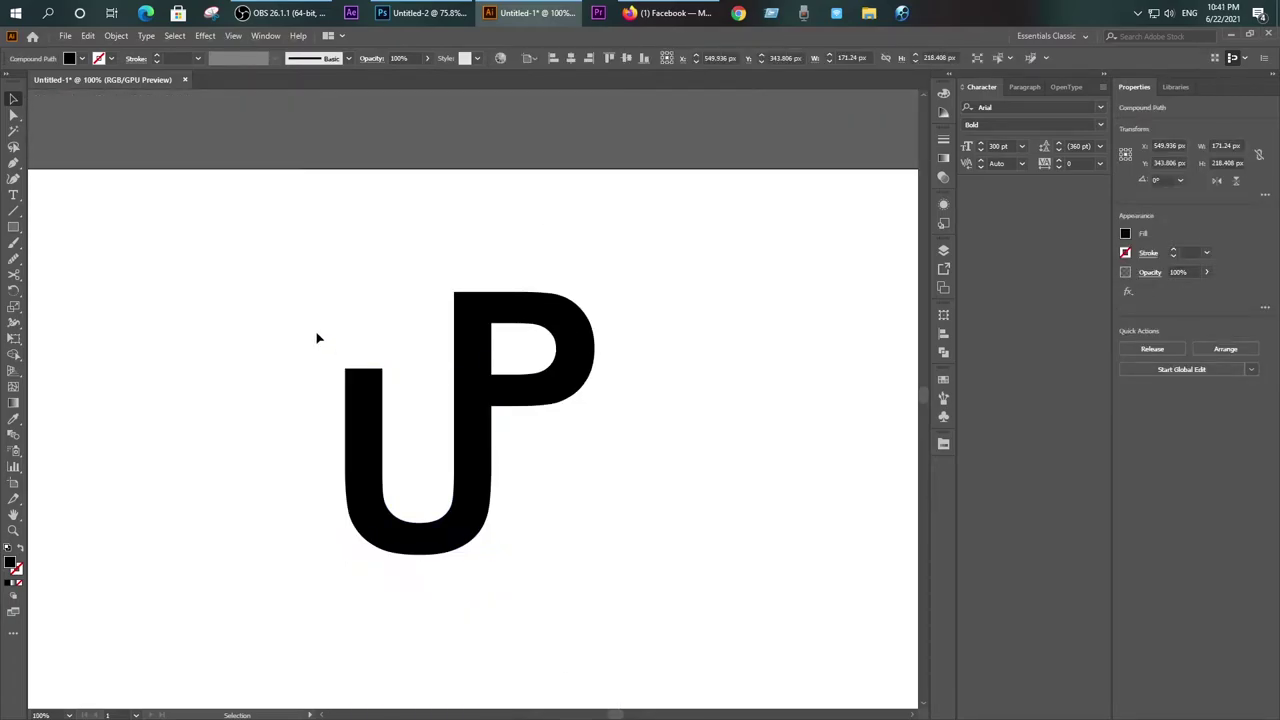
click(317, 337)
key(m)
mouse_move(163, 309)
mouse_down()
mouse_move(200, 346)
mouse_move(126, 380)
mouse_up()
Step: Rotate the square 45° into a diamond
key(v)
mouse_move(203, 346)
mouse_down()
mouse_move(155, 374)
mouse_move(285, 333)
mouse_up()
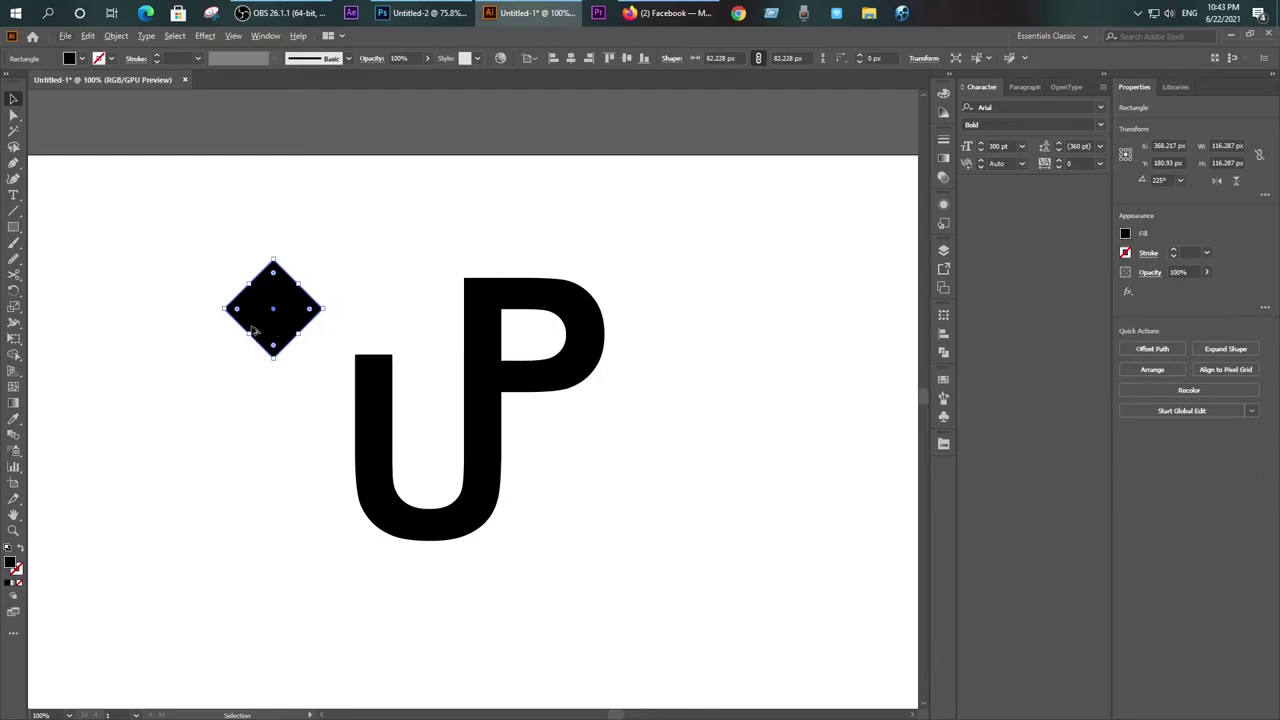
scroll(255, 330, up, 2)
Step: Pull the diamond's bottom anchor up, forming a triangle arrowhead on the U's left stem
key(a)
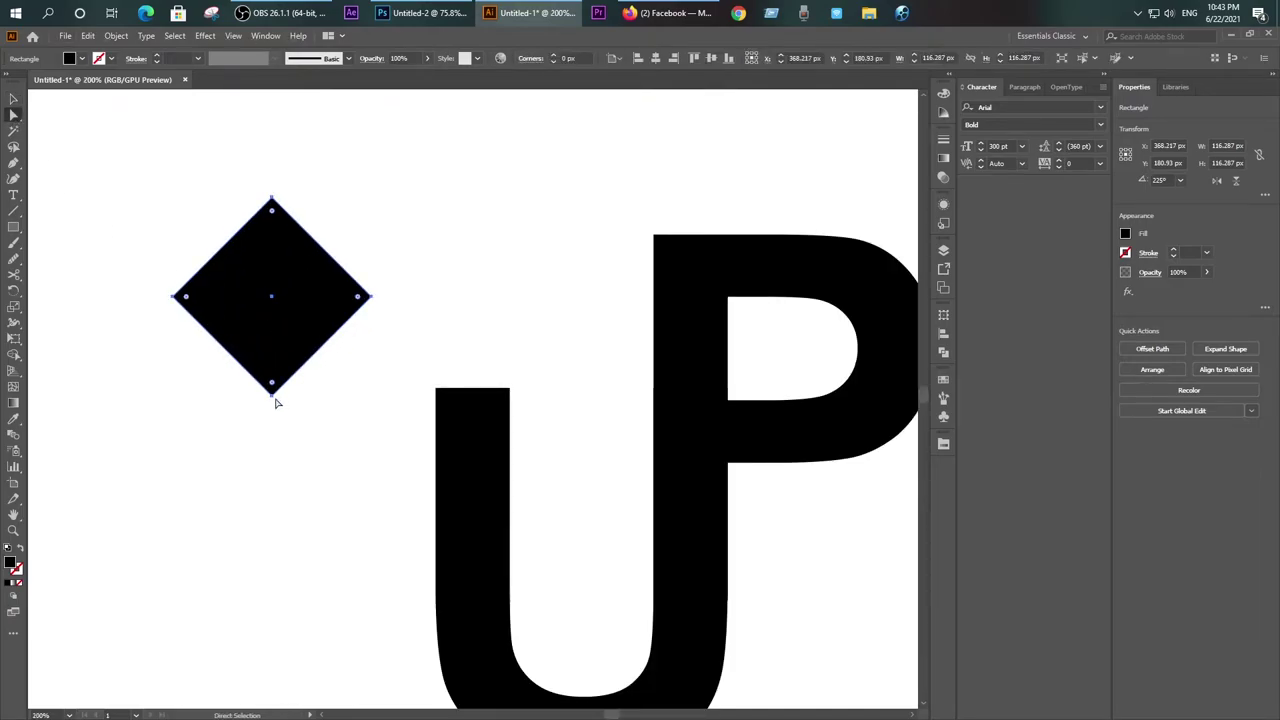
mouse_move(273, 388)
mouse_down()
mouse_move(271, 300)
mouse_move(462, 373)
mouse_up()
scroll(371, 367, down, 1)
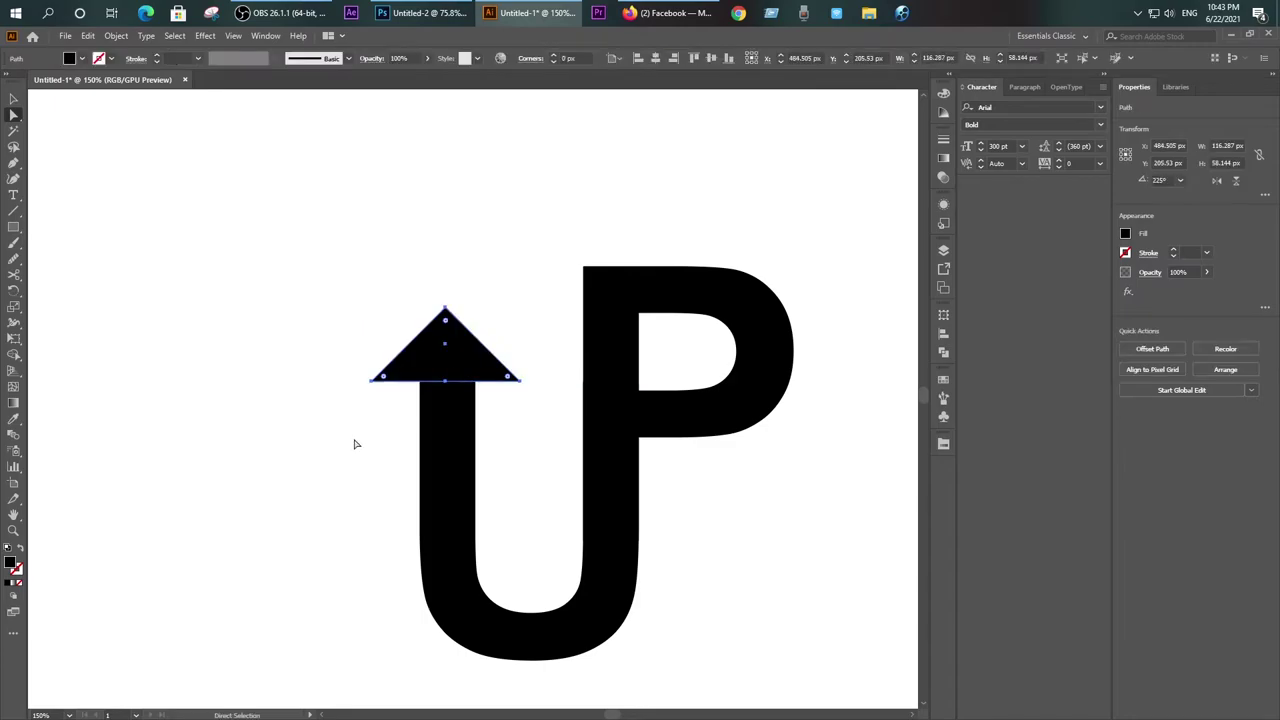
click(331, 449)
scroll(331, 445, down, 1)
scroll(585, 448, up, 1)
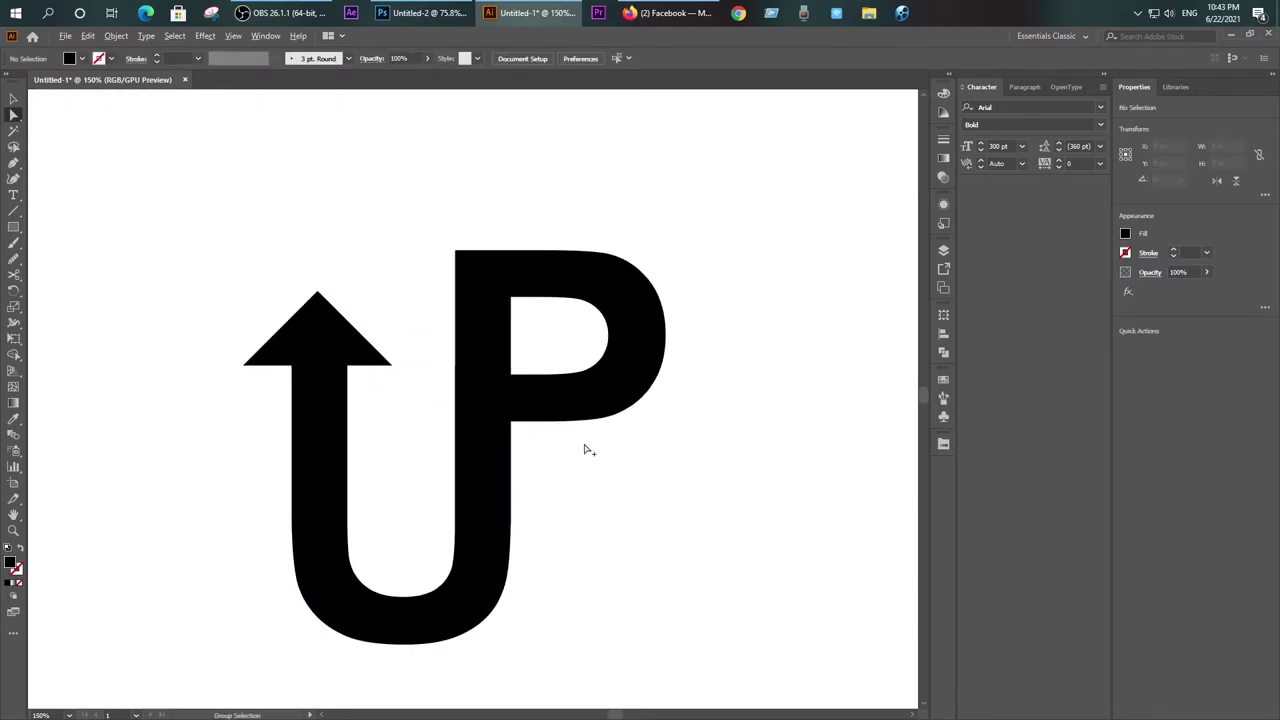
Step: Draw a horizontal cutting line across the P's lower stem
click(491, 373)
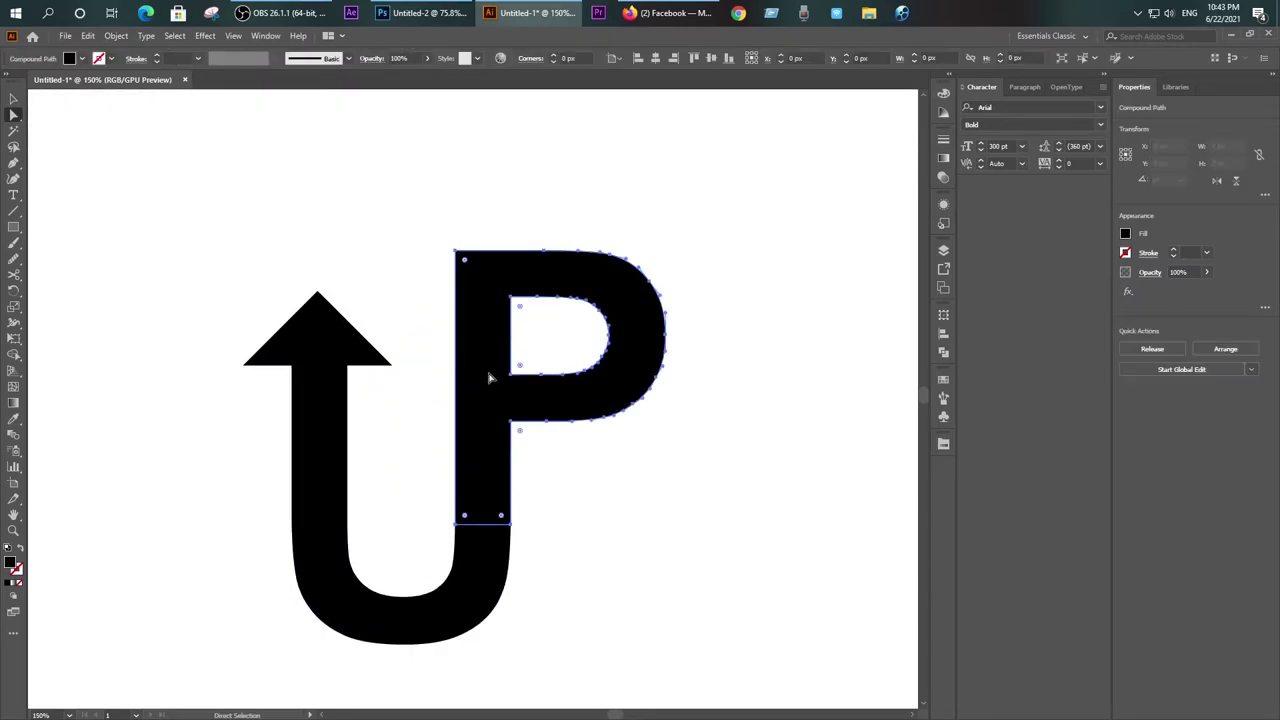
click(546, 537)
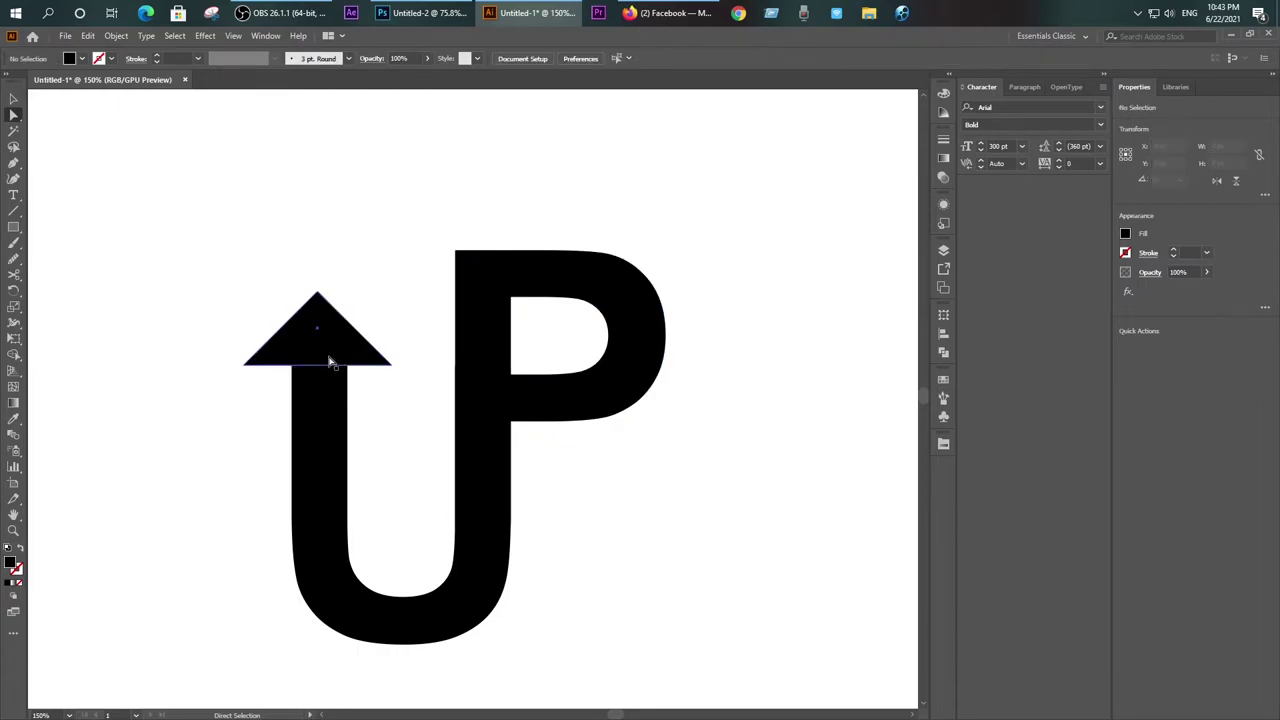
click(497, 450)
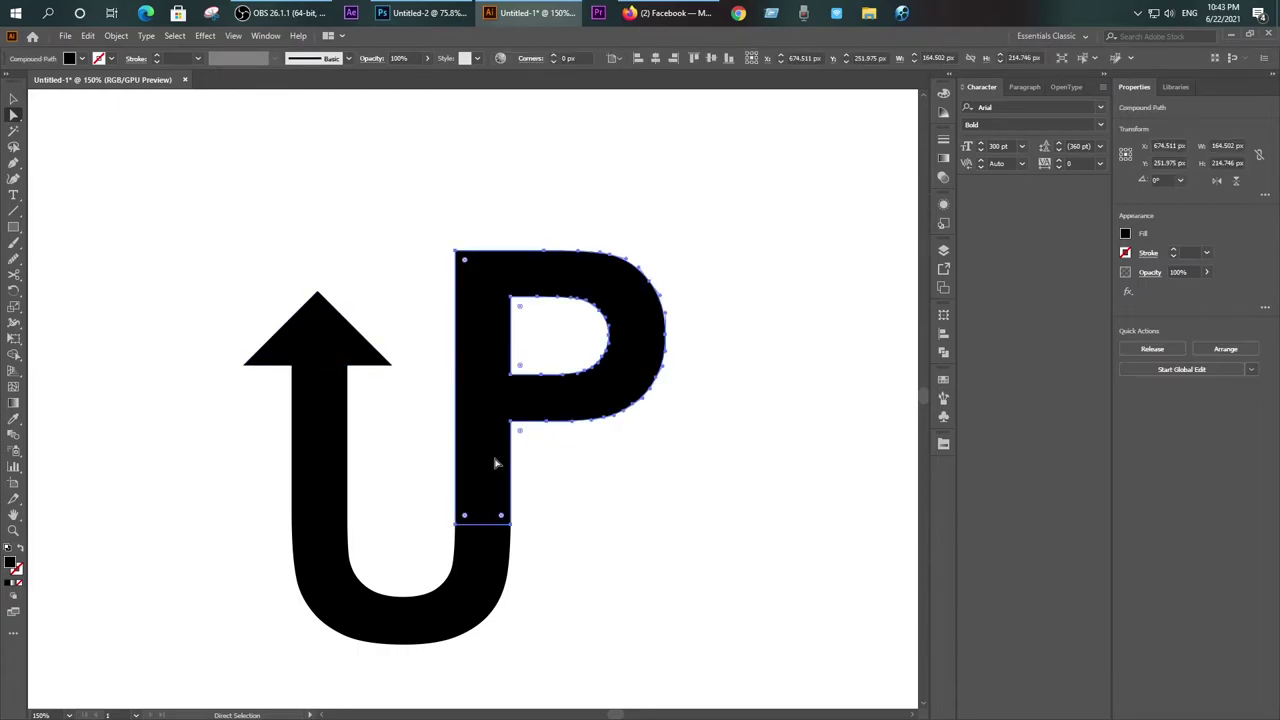
click(15, 212)
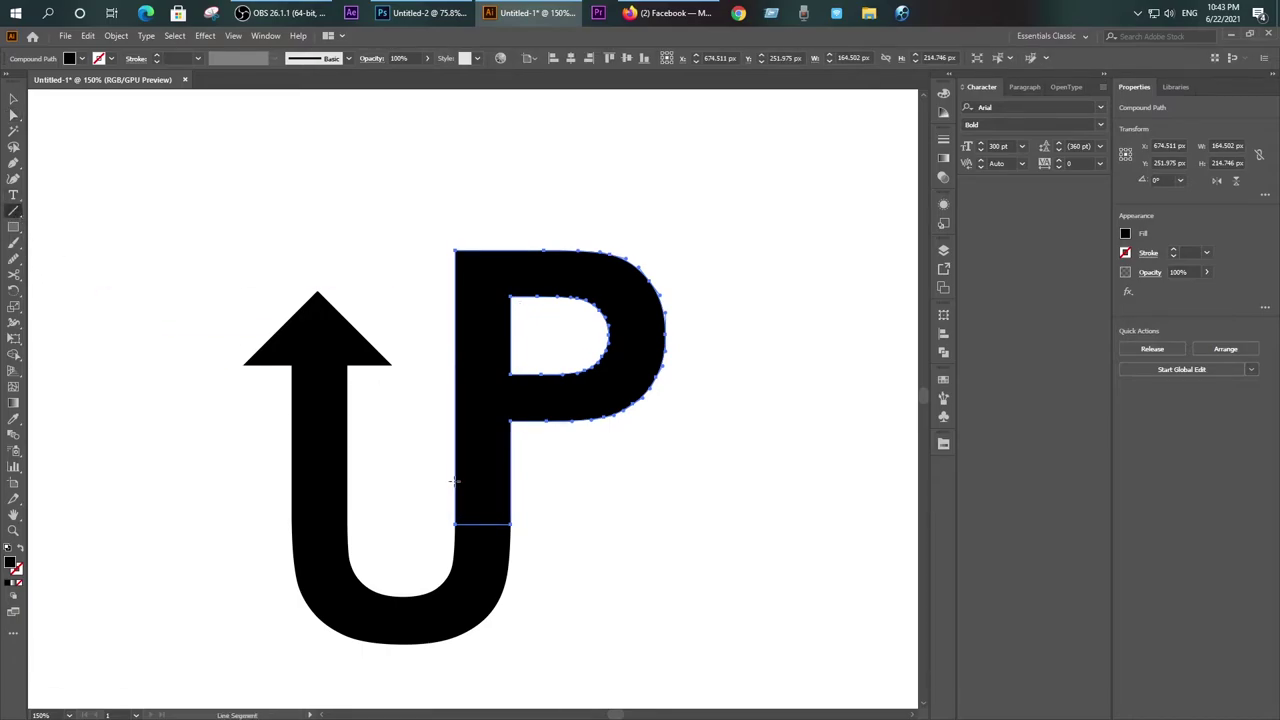
drag(446, 480, 552, 480)
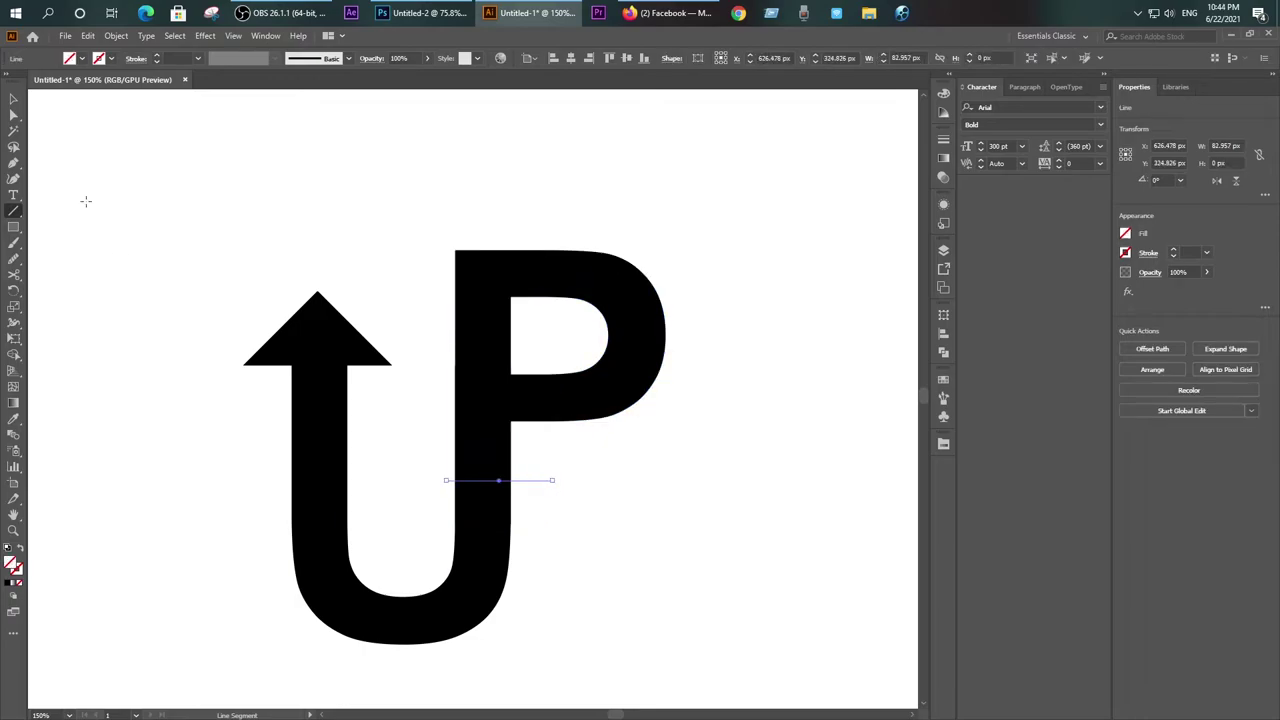
Step: Select the P and the line, and split the stem with the Shape Builder
click(14, 98)
click(471, 437)
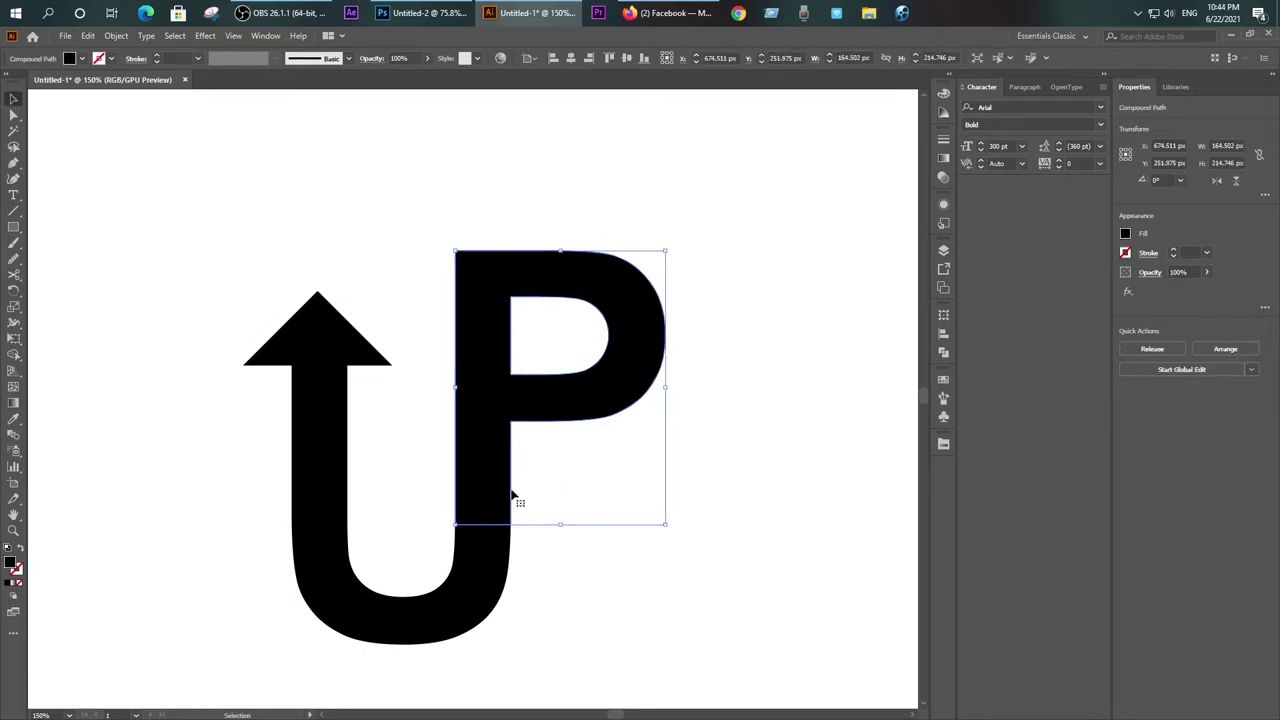
shift+click(535, 481)
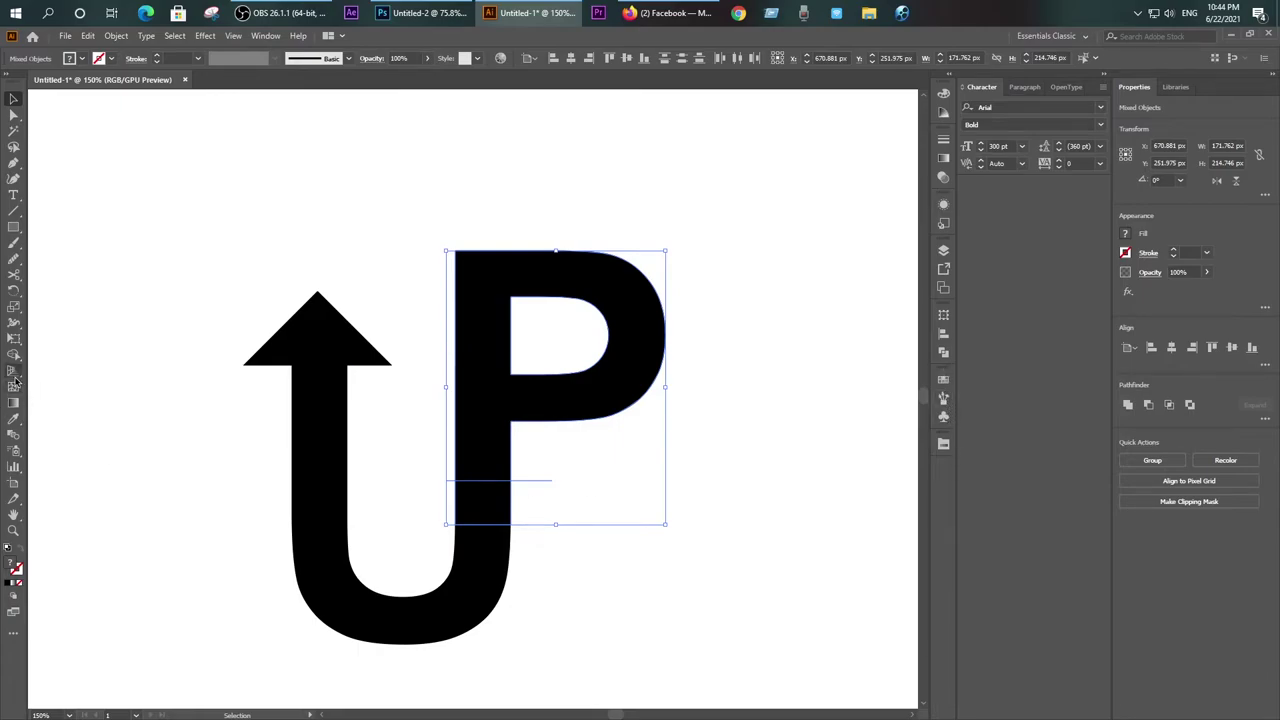
click(14, 356)
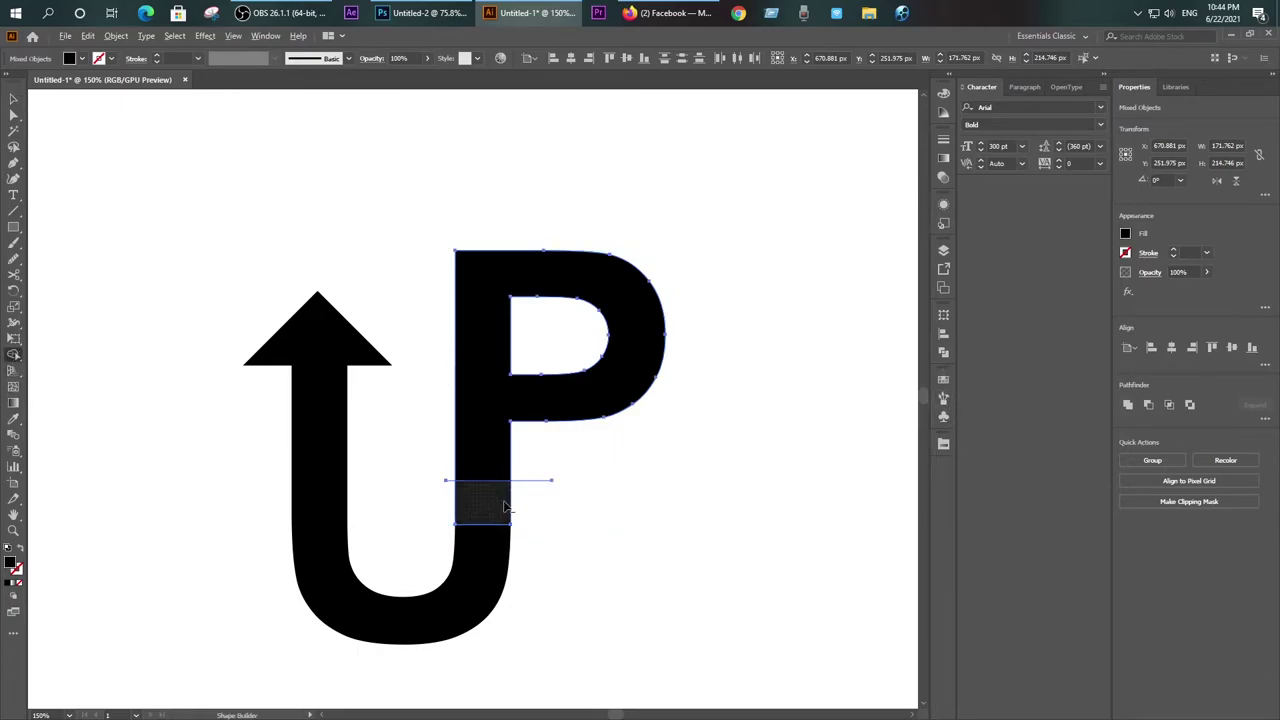
click(14, 99)
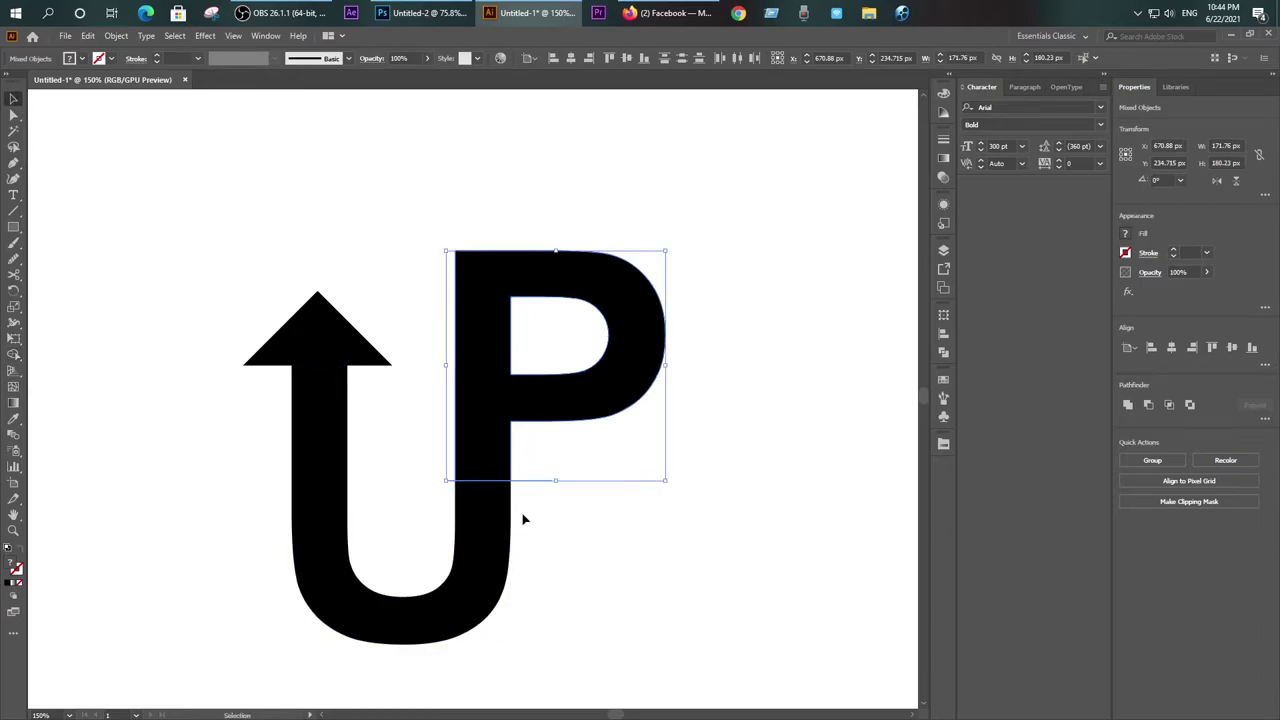
click(575, 566)
Step: Nudge the P down two steps and zoom in to inspect the stem join
click(509, 434)
scroll(487, 470, up, 2)
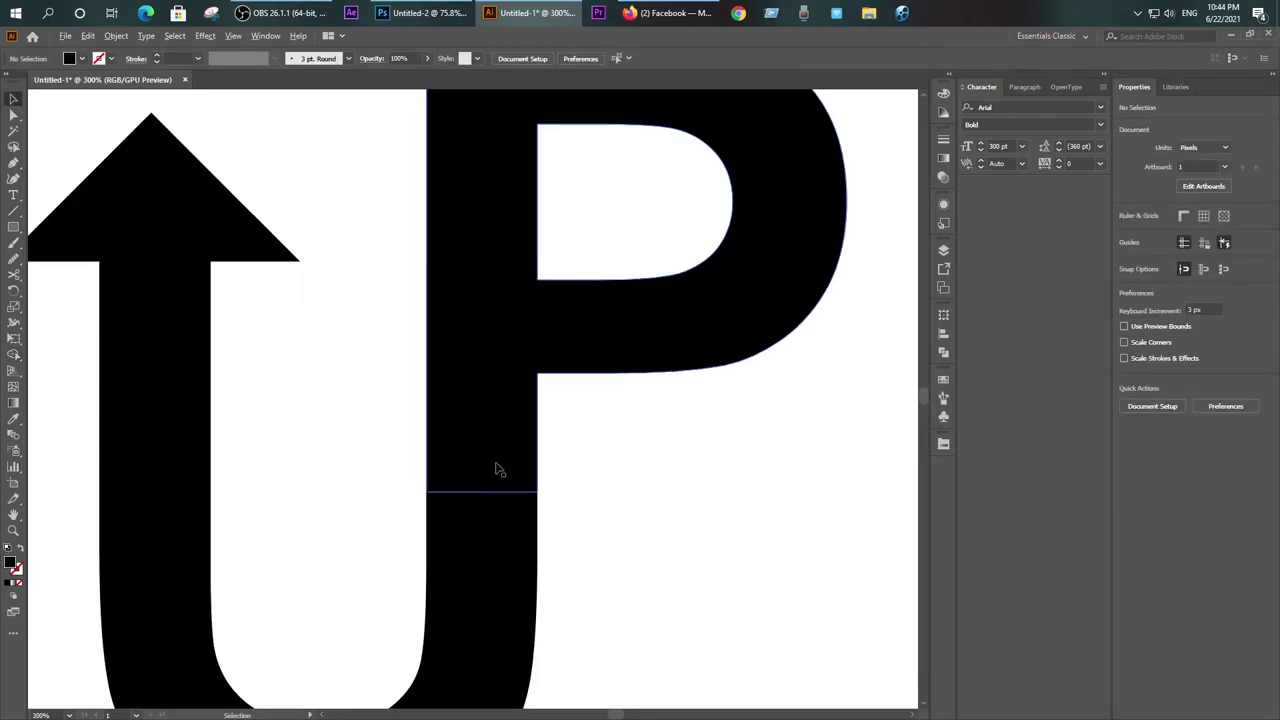
key(Down)
key(Down)
key(Down)
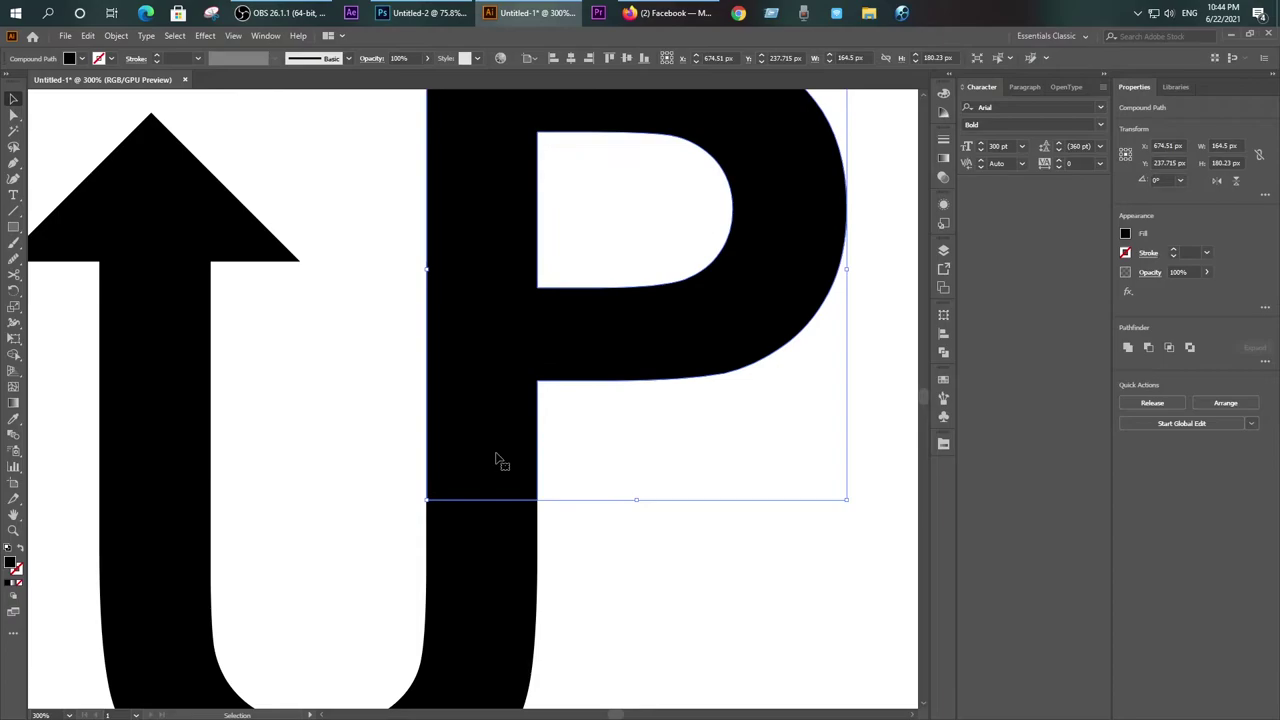
key(Down)
key(Down)
key(Down)
key(Down)
key(Down)
key(Down)
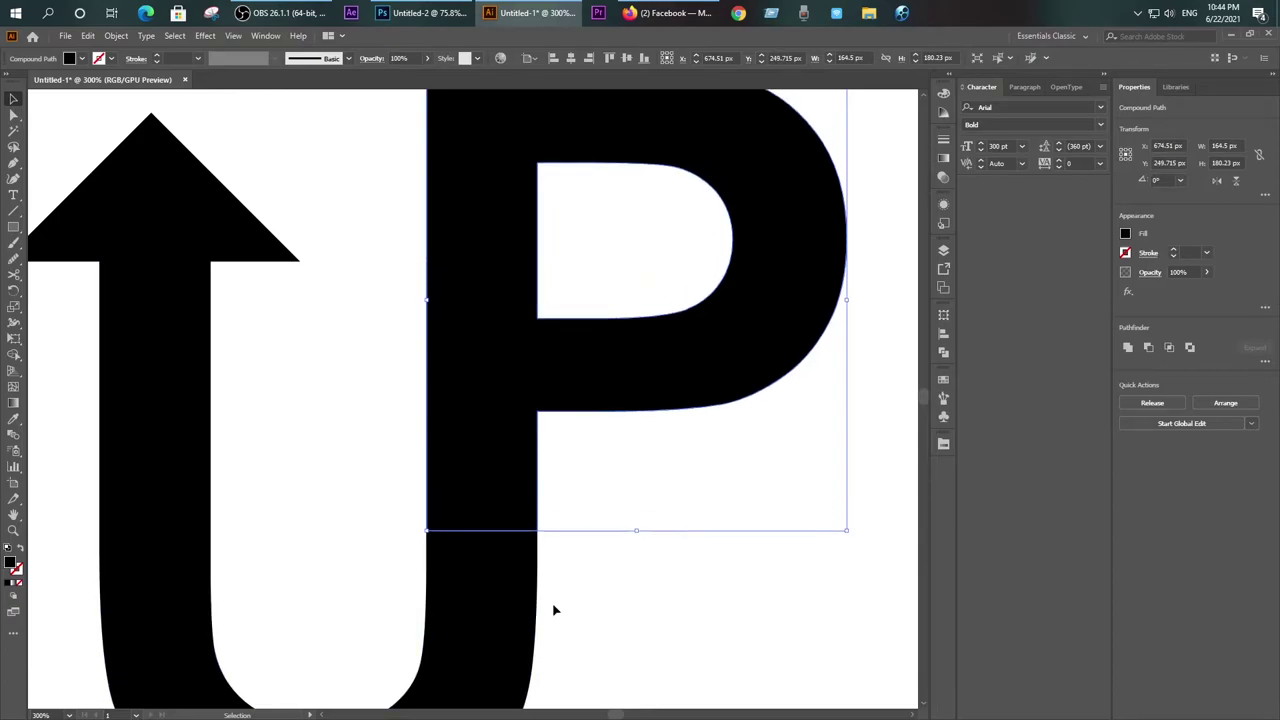
scroll(553, 608, down, 1)
scroll(551, 605, down, 1)
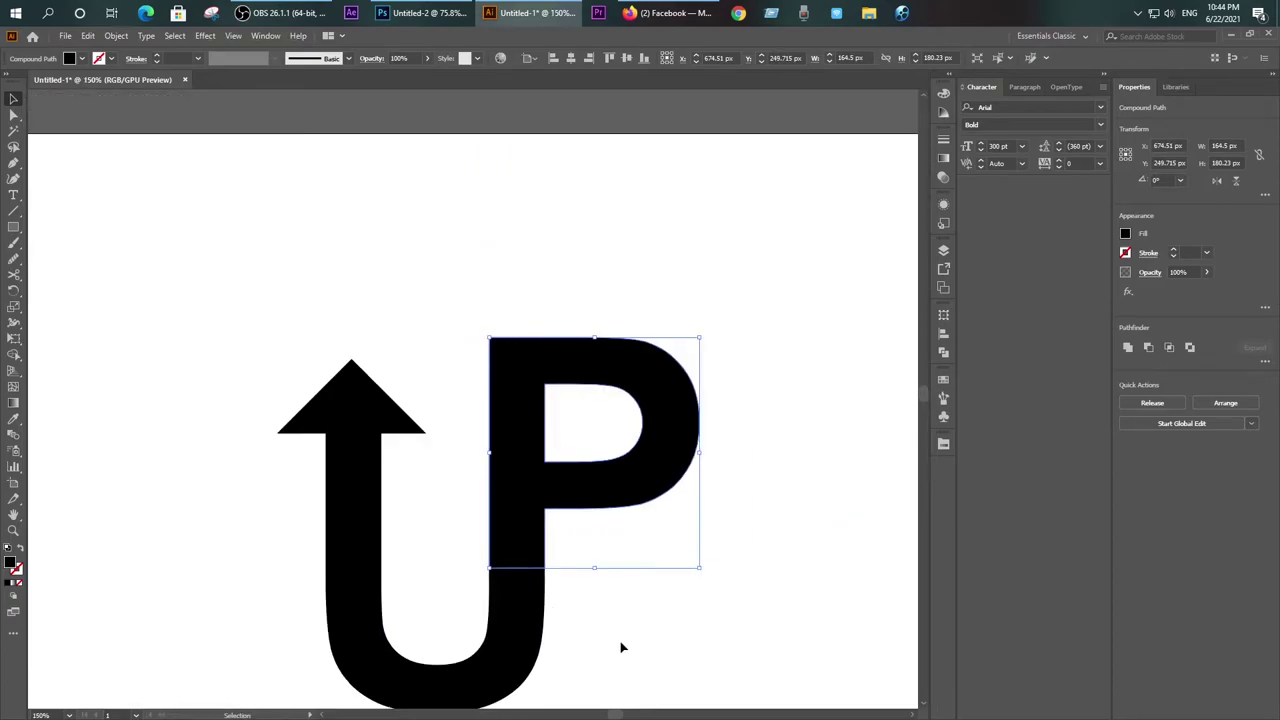
click(629, 661)
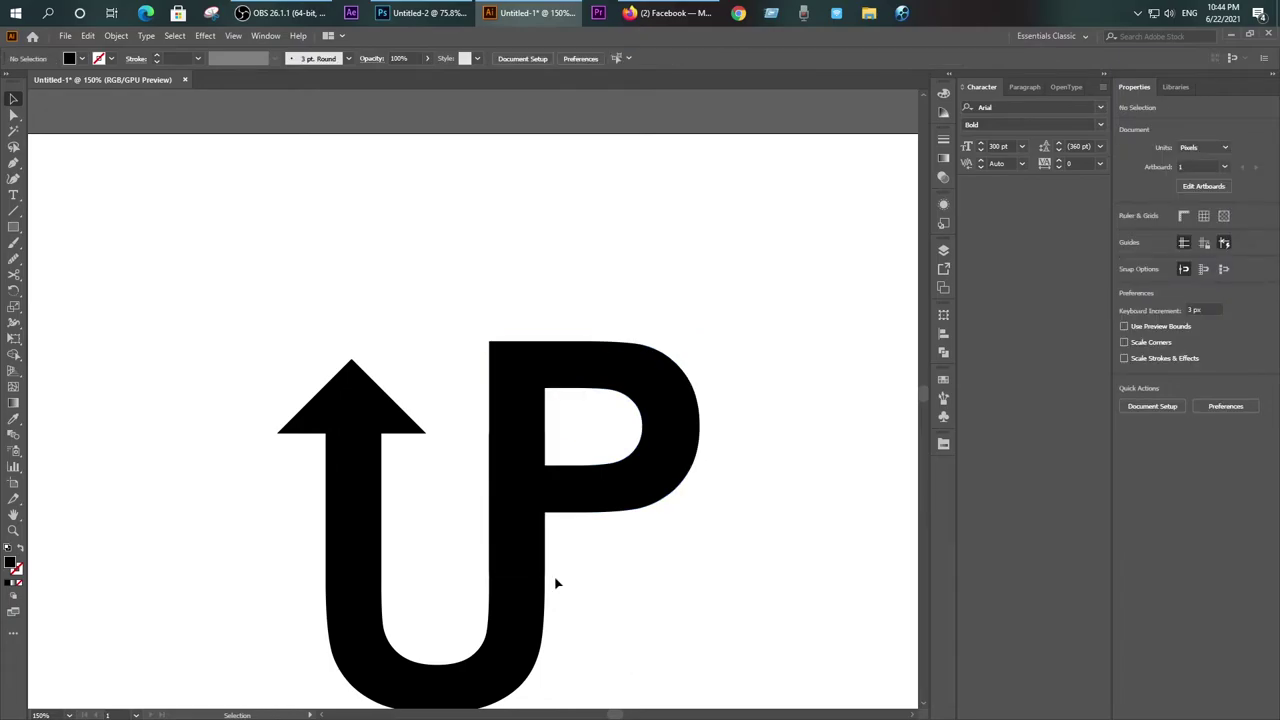
scroll(549, 590, up, 3)
scroll(546, 600, up, 2)
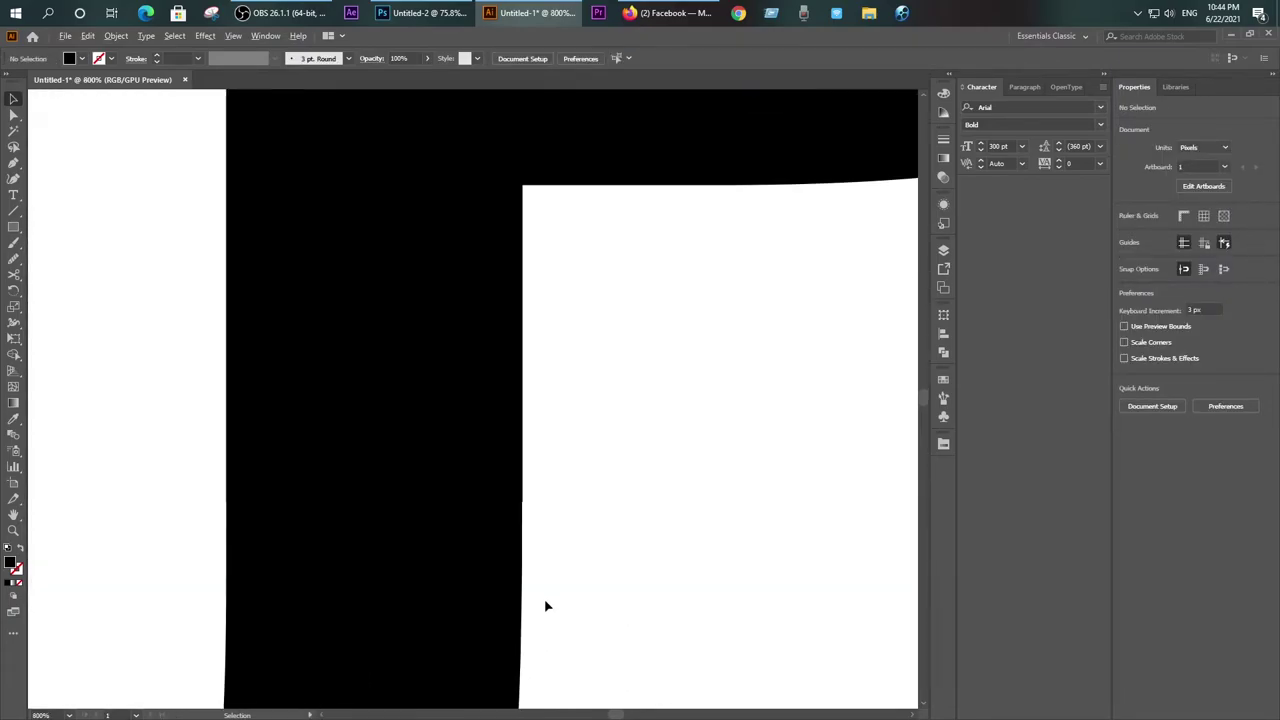
scroll(521, 514, up, 1)
scroll(521, 515, down, 1)
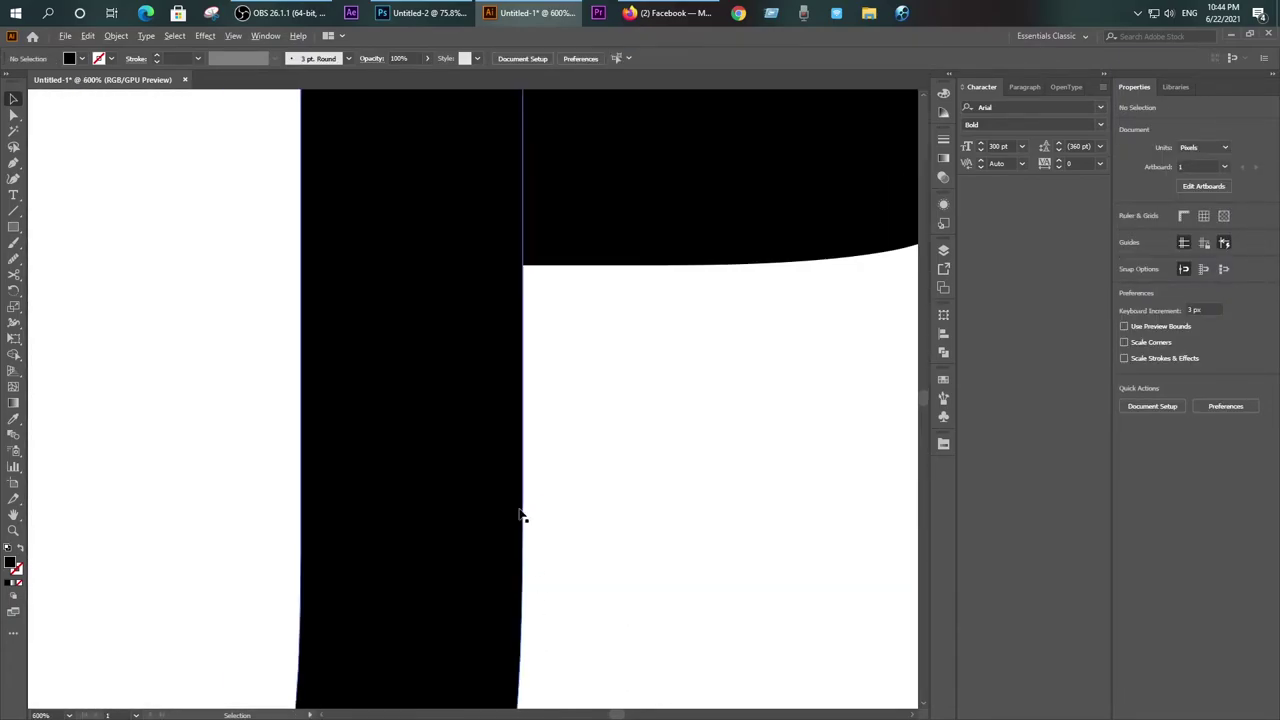
scroll(520, 517, down, 2)
Step: Nudge the P back up one step to Y 252.715 px
click(470, 370)
scroll(470, 370, down, 2)
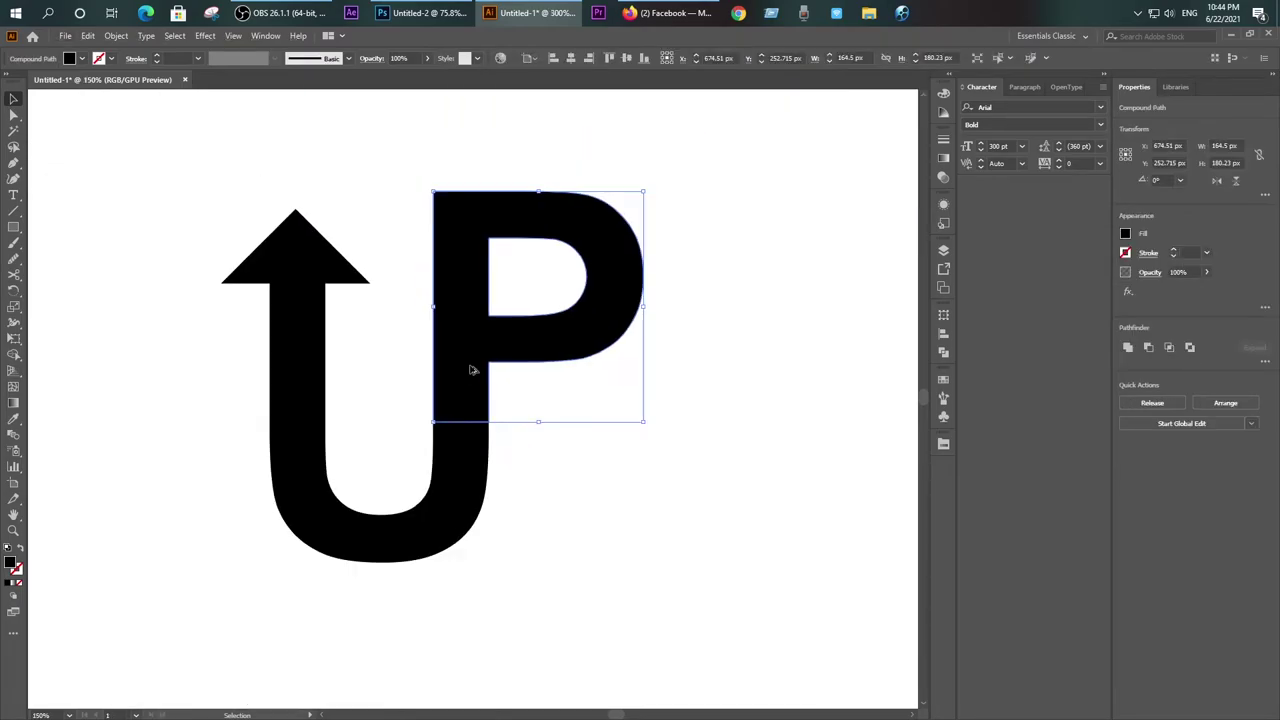
key(Up)
click(549, 520)
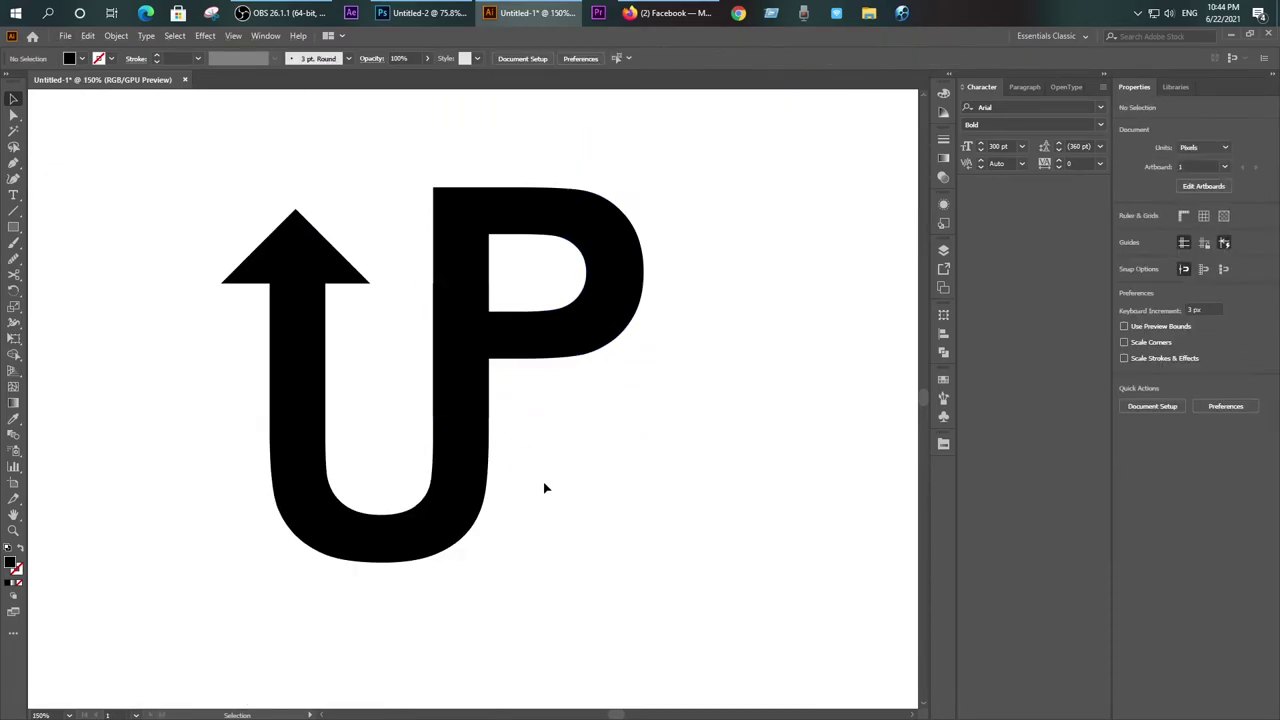
scroll(400, 282, down, 1)
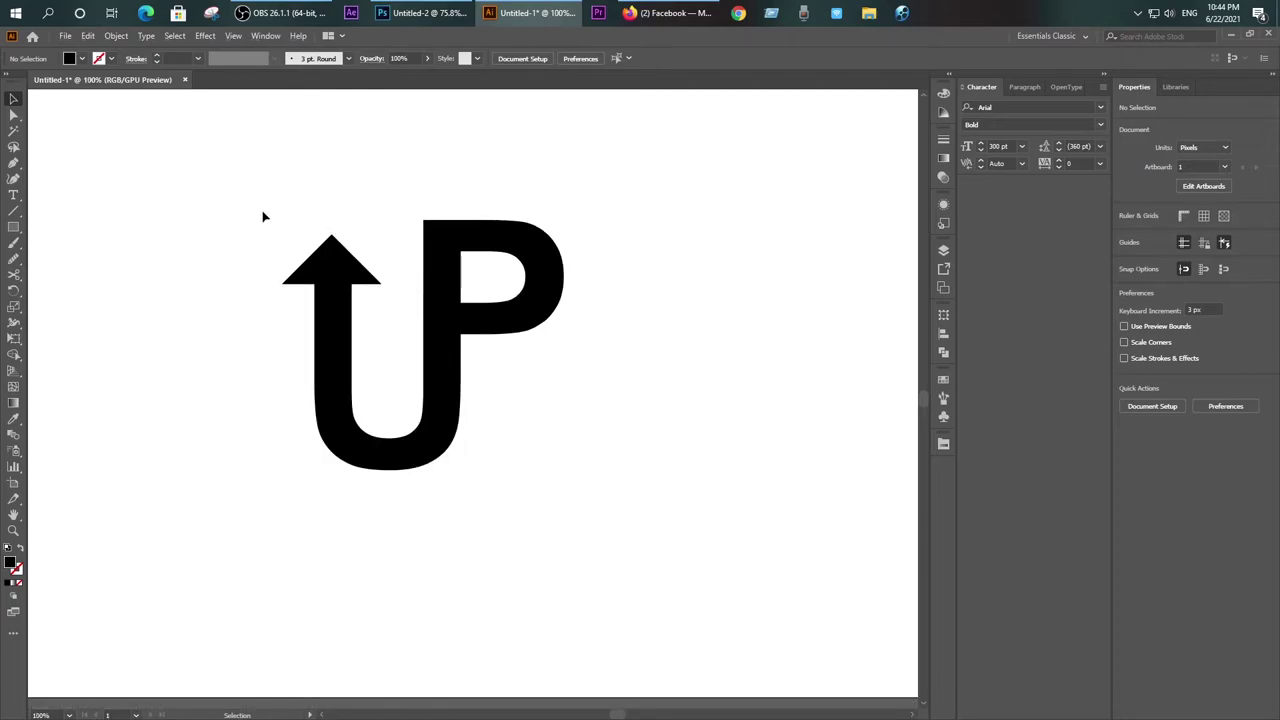
Step: Select the arrowhead triangle and open the View menu's ruler options
drag(263, 212, 548, 332)
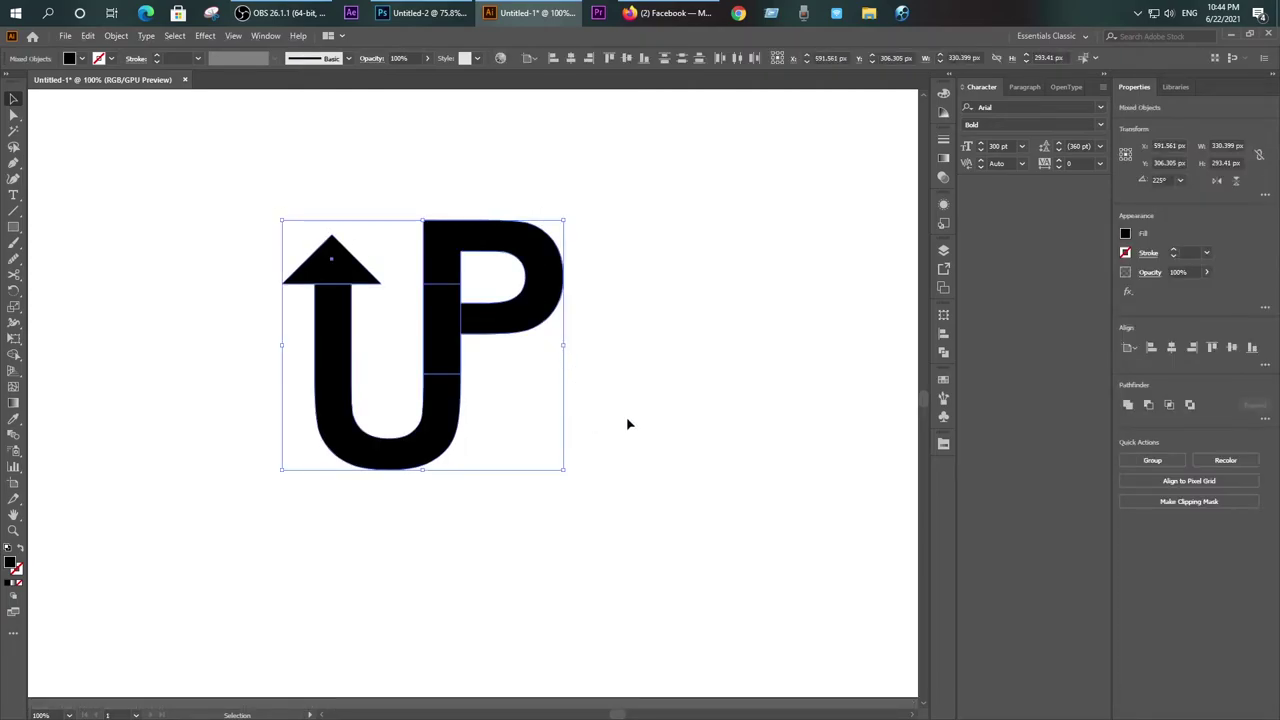
click(628, 424)
scroll(543, 409, down, 1)
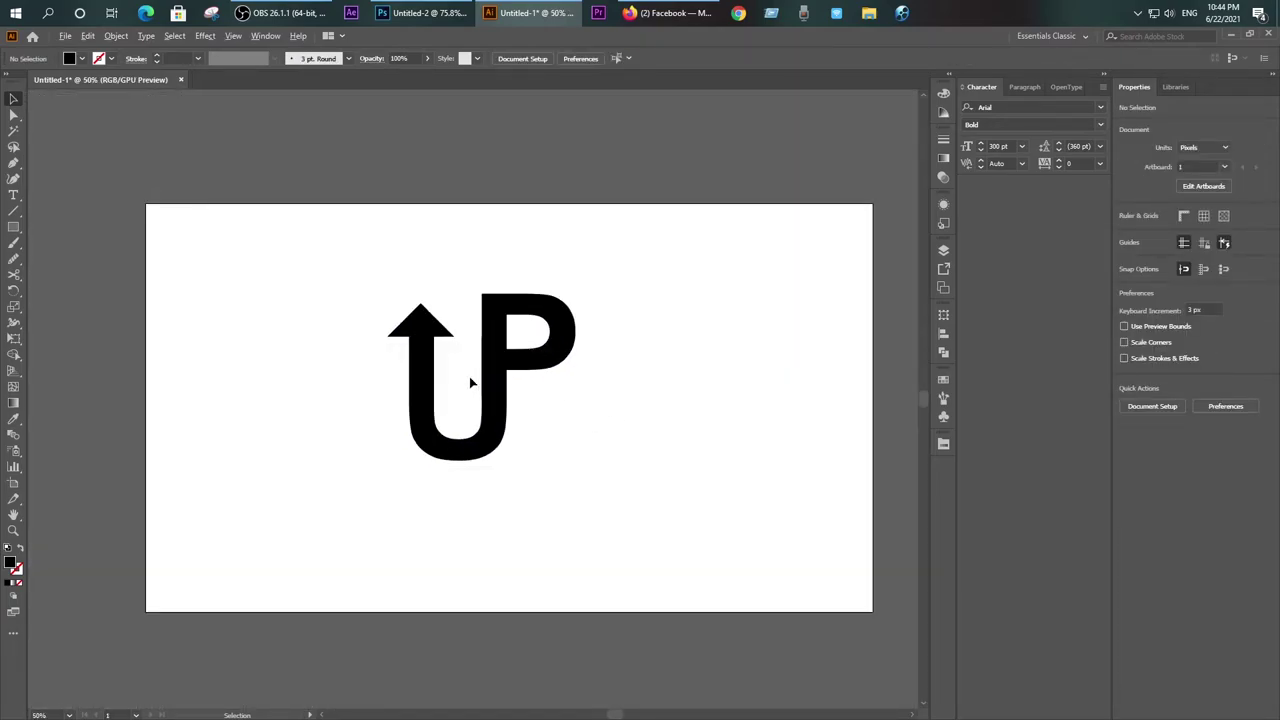
scroll(465, 360, up, 2)
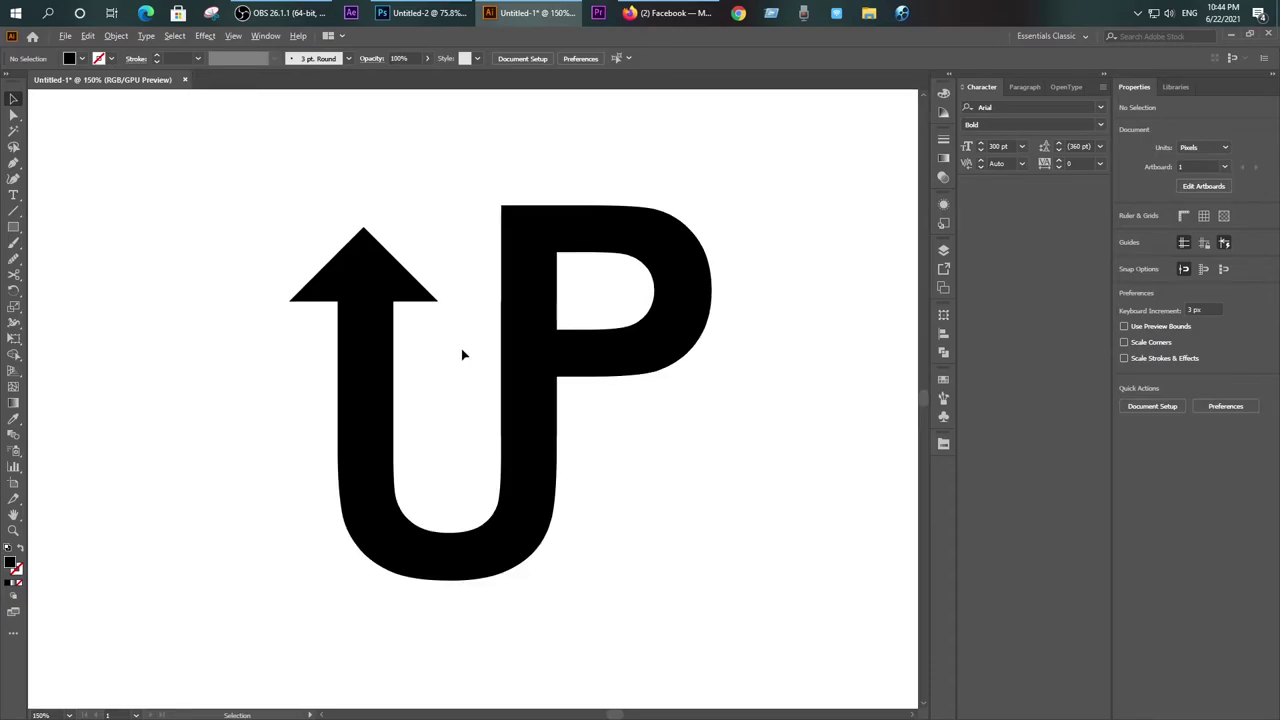
click(364, 276)
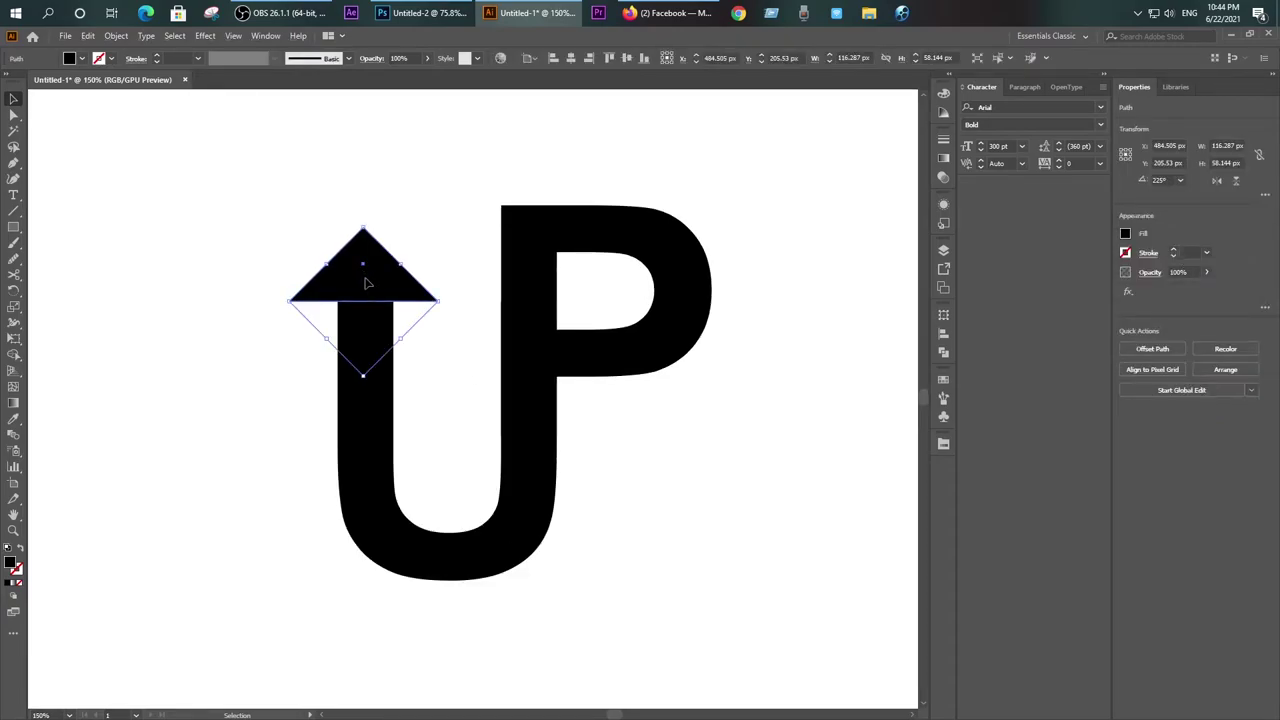
click(13, 226)
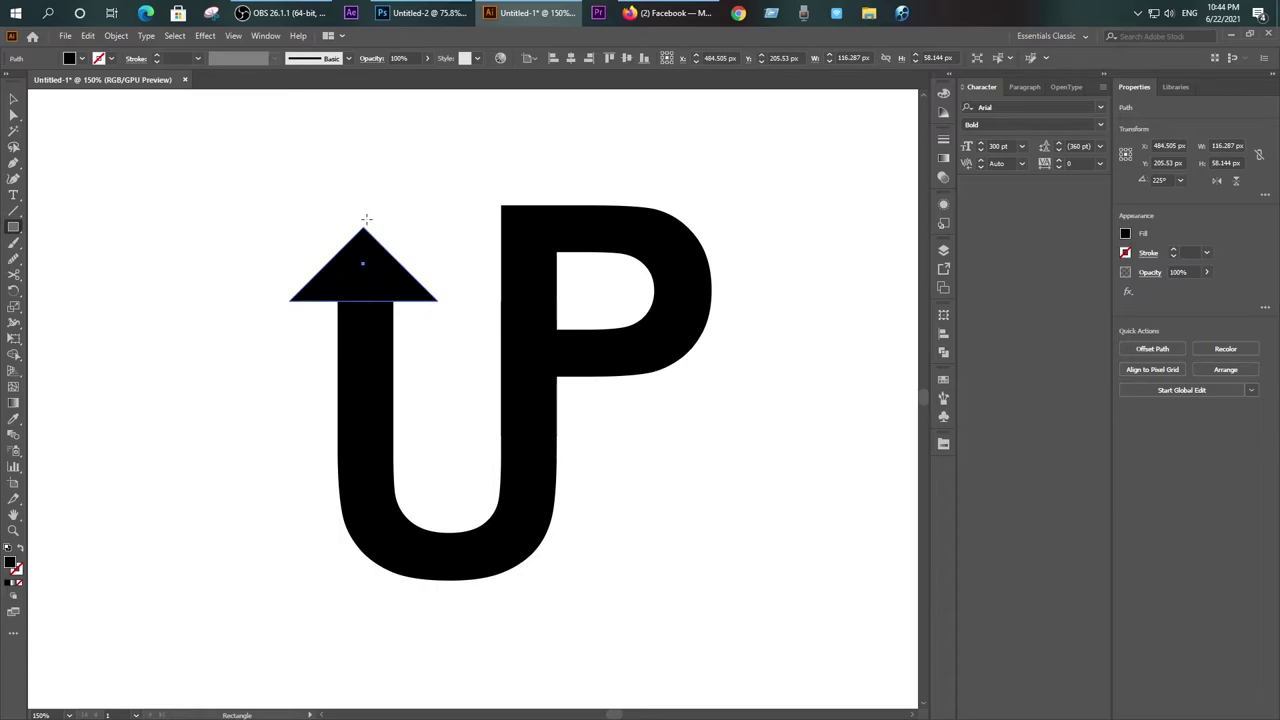
click(233, 35)
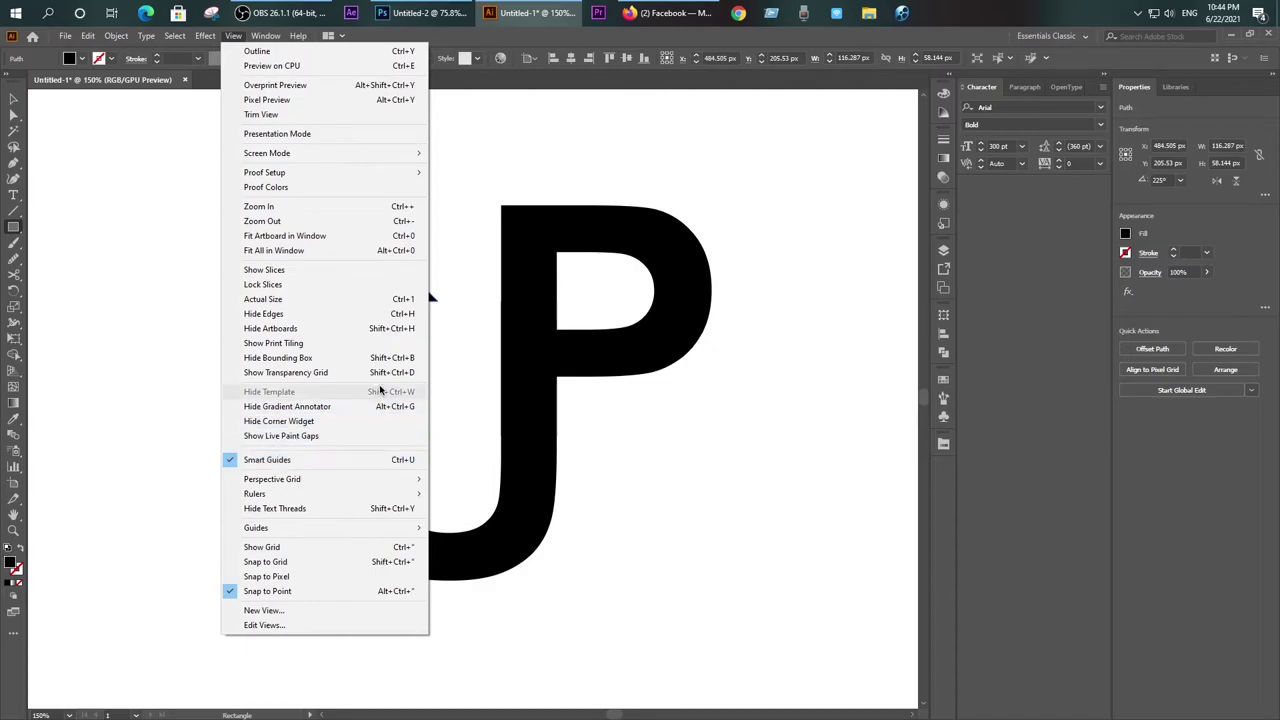
mouse_move(330, 494)
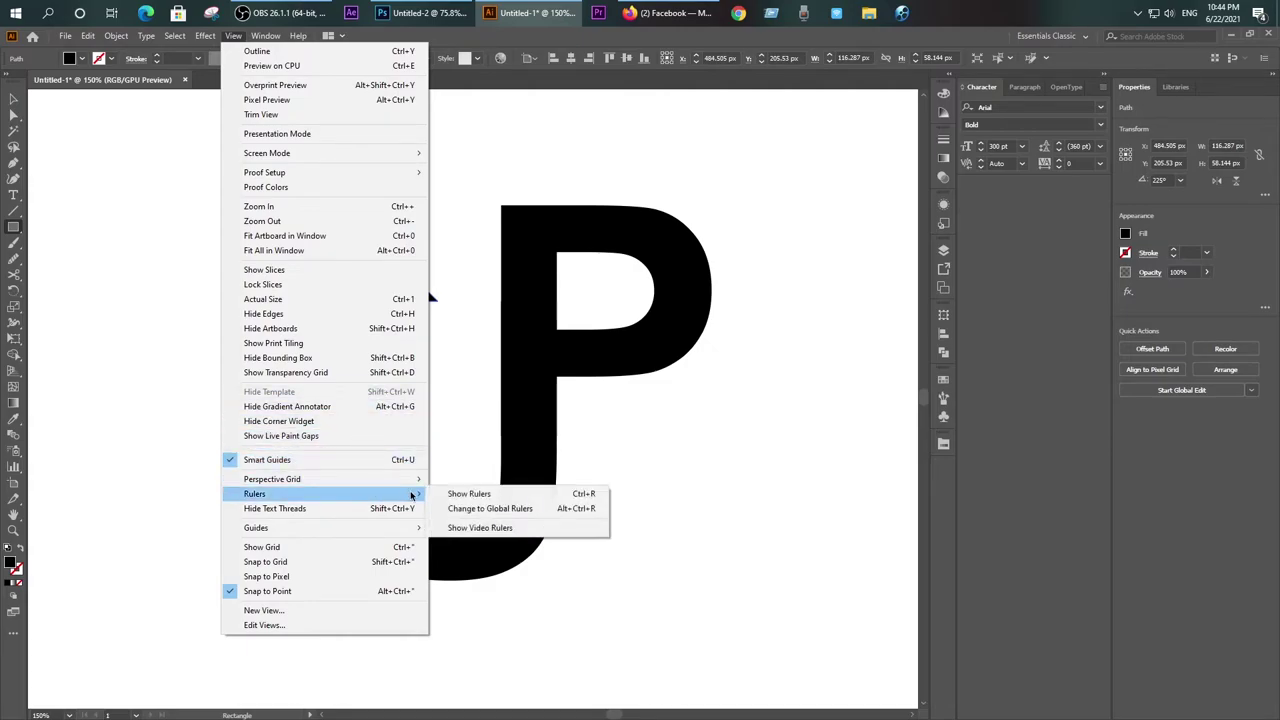
Step: Show rulers, add a guide at the P's top, and lift the arrowhead to Y 189.55 px
click(462, 494)
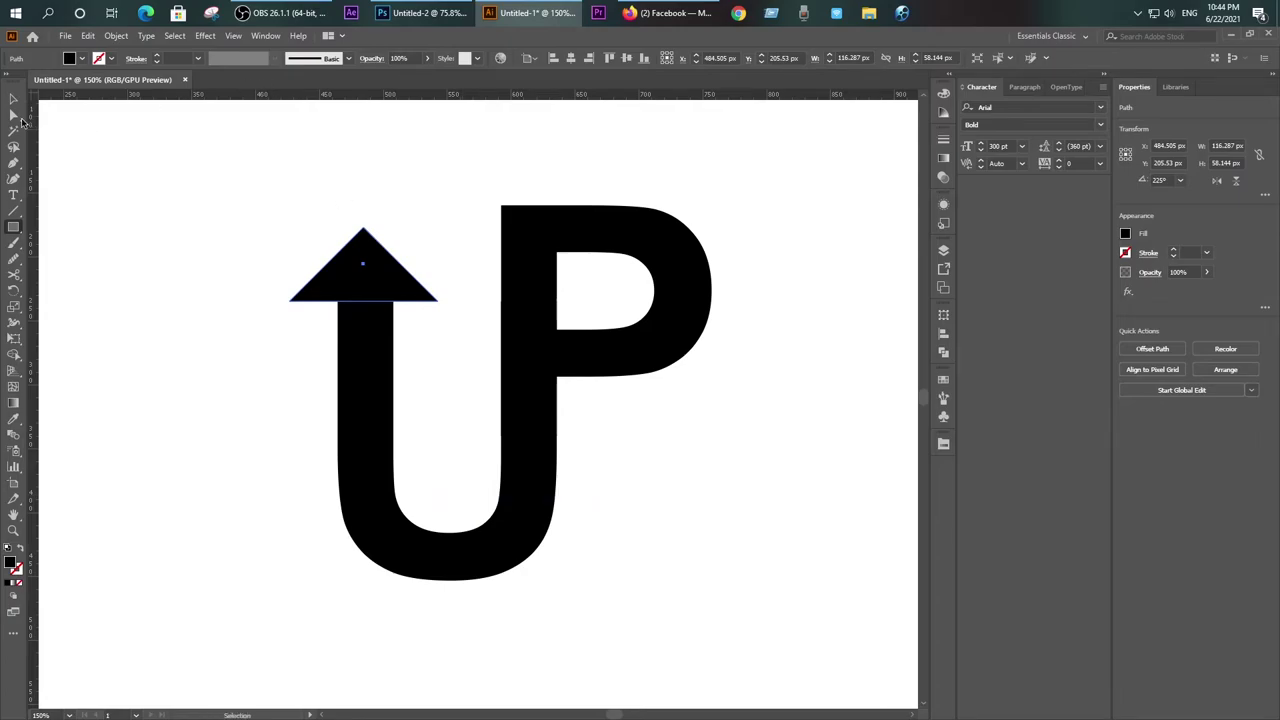
click(13, 99)
drag(365, 100, 377, 211)
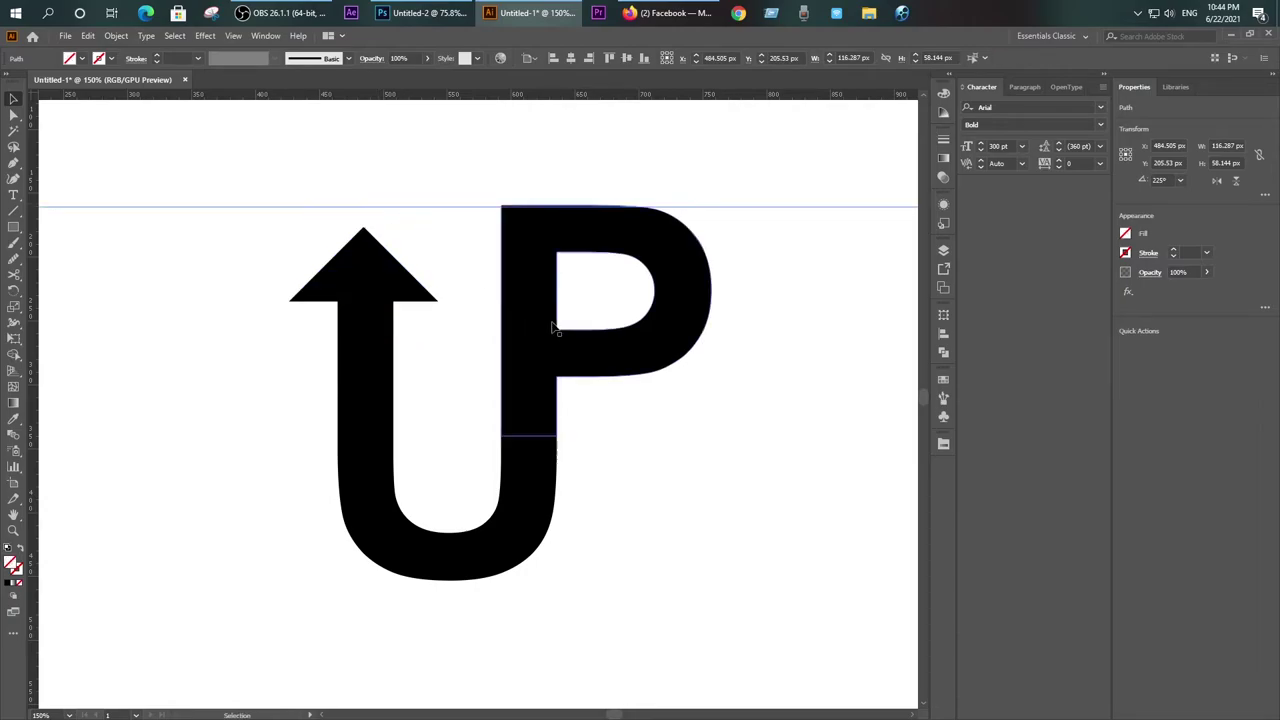
alt+scroll(408, 249, up, 2)
click(330, 272)
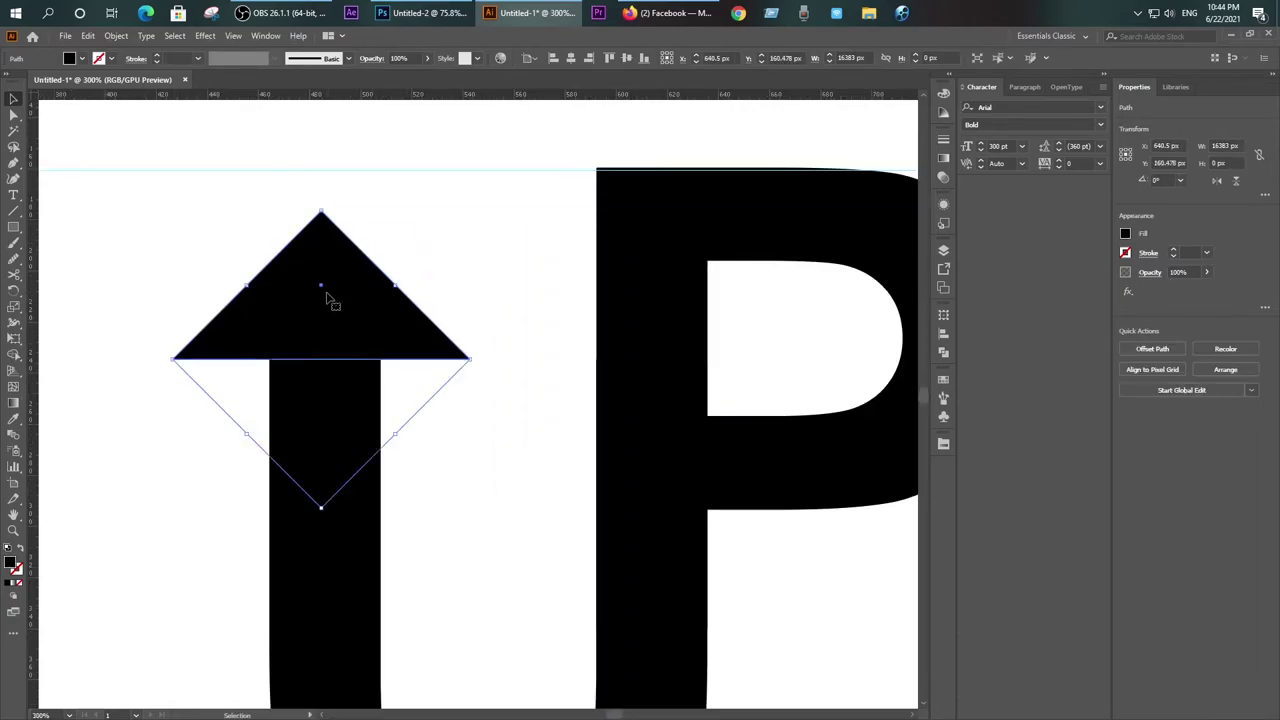
drag(330, 314, 334, 264)
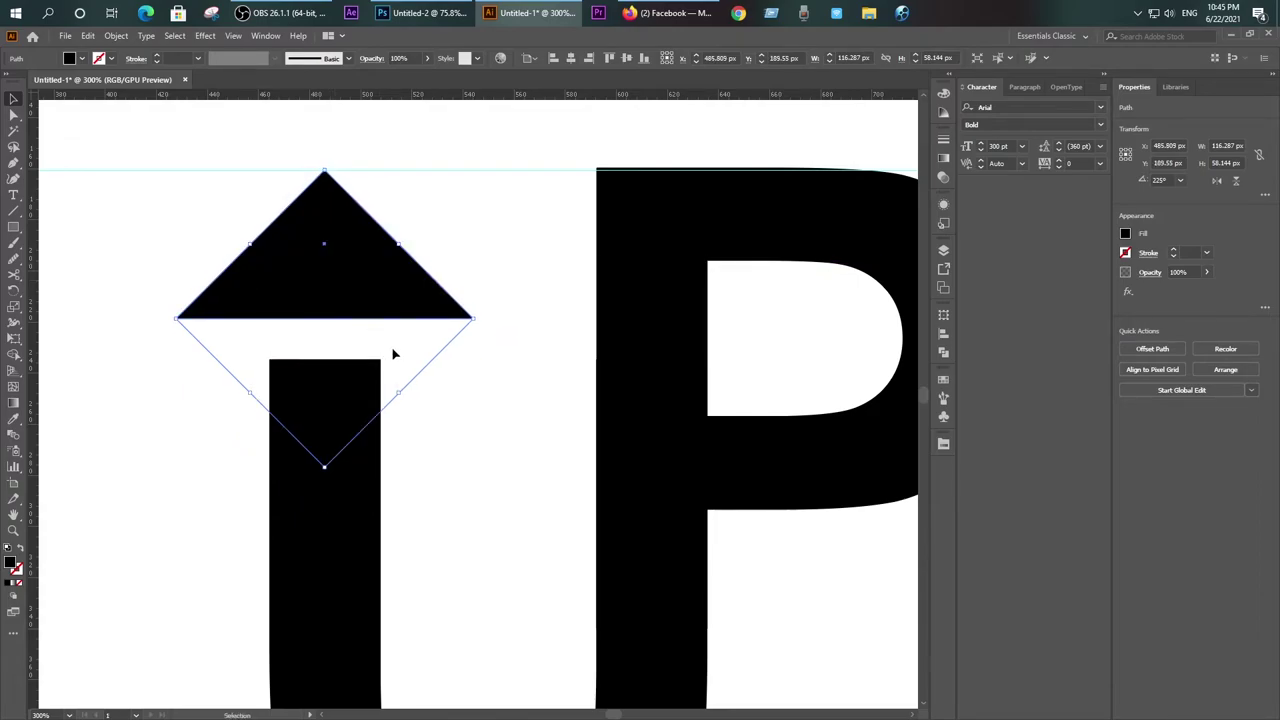
Step: Raise the shaft's top-left and top-right anchors into the arrowhead so they join
key(a)
drag(708, 354, 272, 362)
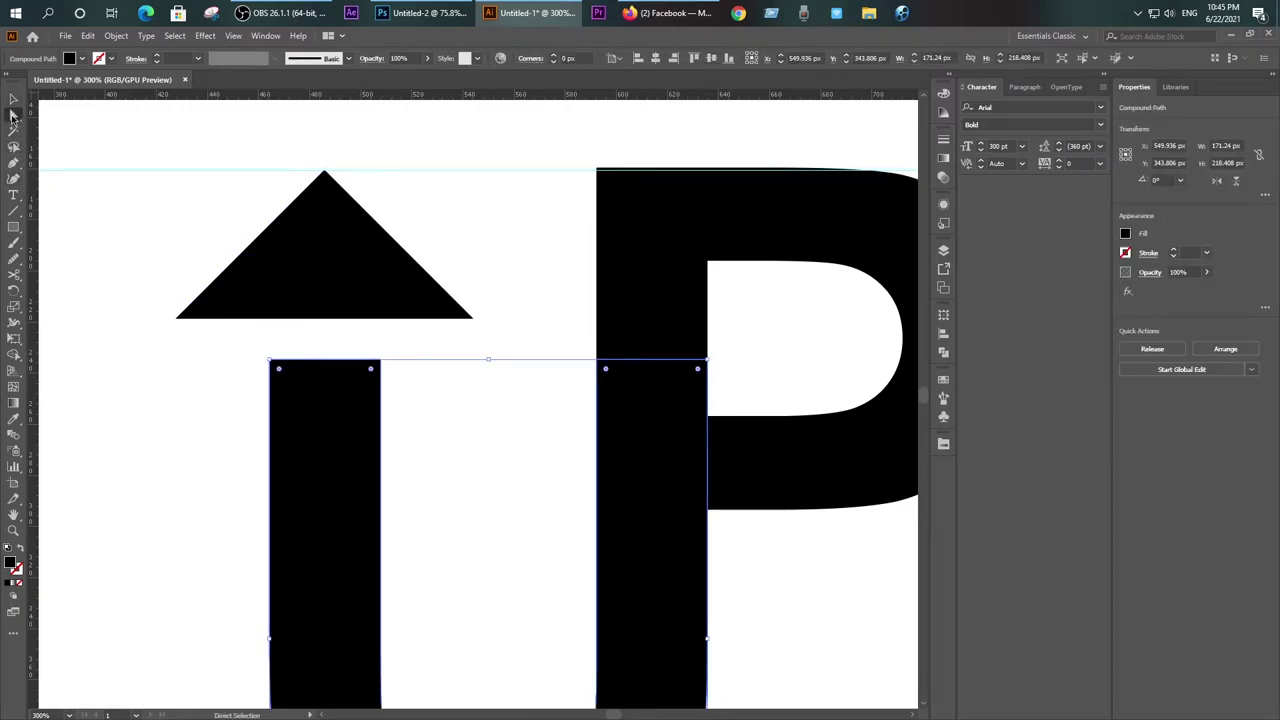
click(274, 363)
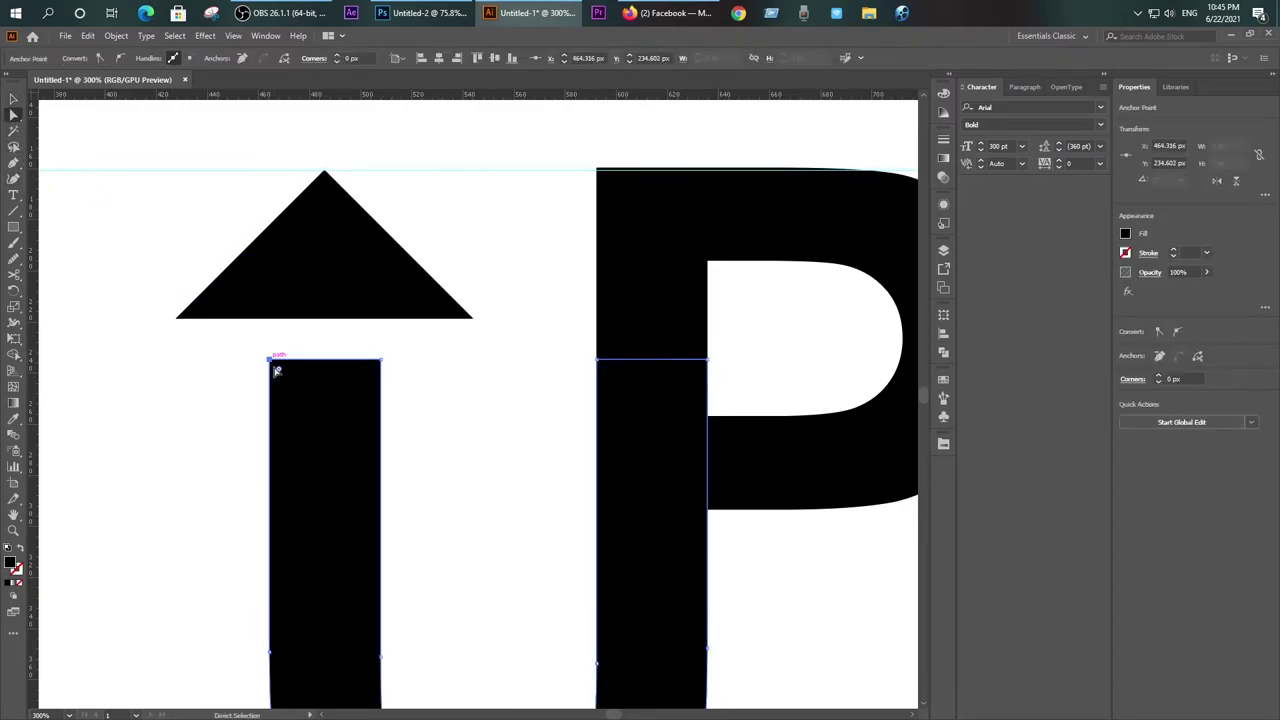
key(Up)
key(Up)
key(Up)
key(Up)
key(Up)
key(Up)
key(Up)
key(Up)
key(Up)
key(Up)
key(Up)
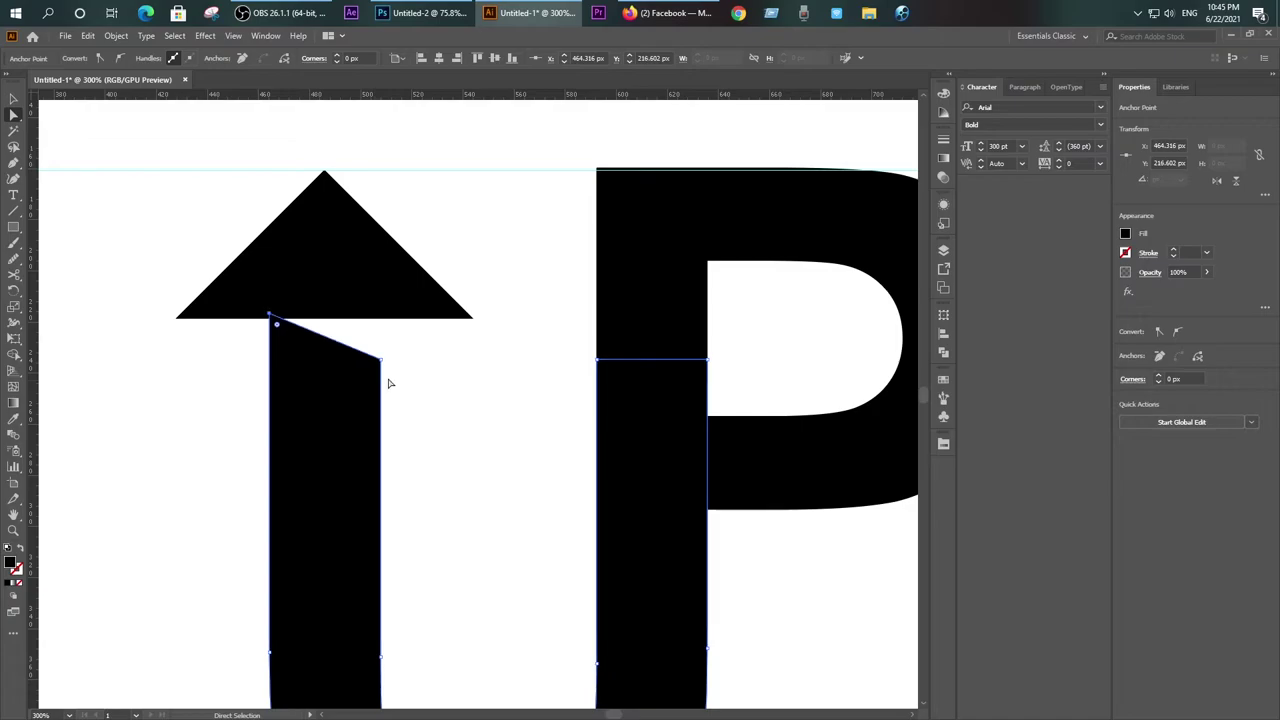
click(380, 358)
key(Up)
key(Up)
key(Up)
key(Up)
key(Up)
key(Up)
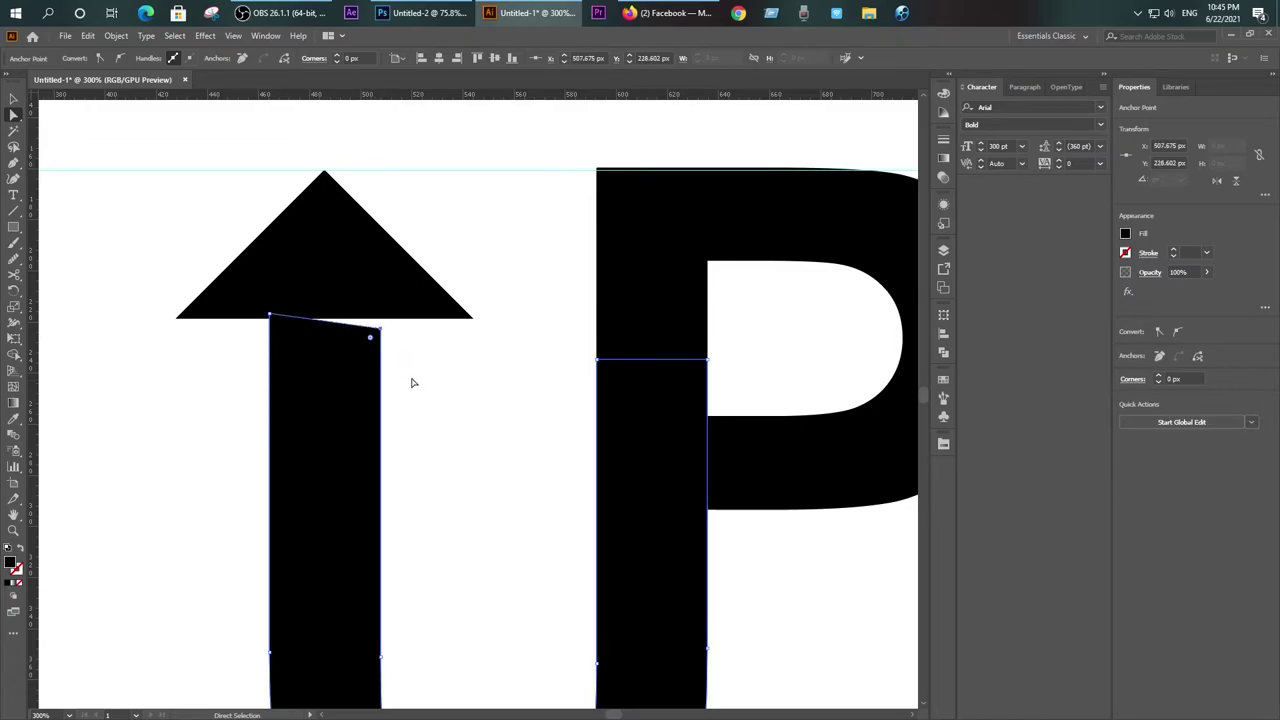
key(Up)
key(Up)
key(Up)
key(Up)
key(Up)
key(Up)
click(411, 370)
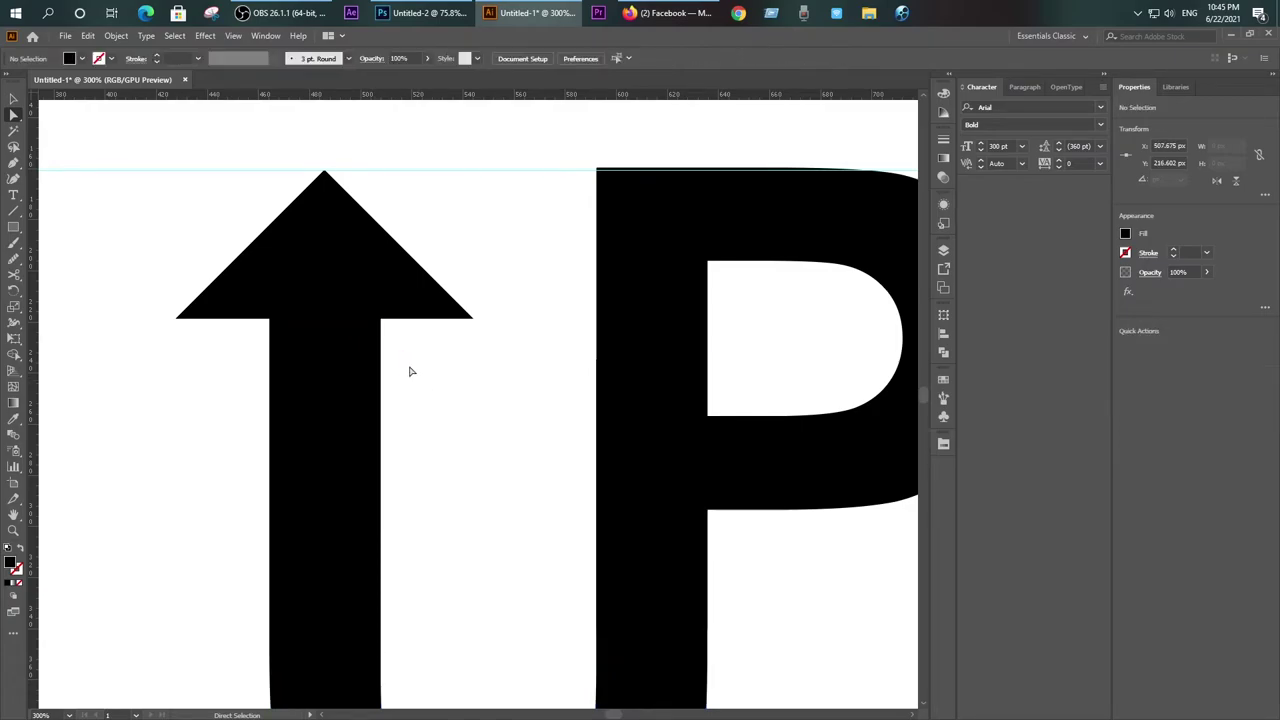
Step: Snap the arrowhead tip onto the guide level with the P's top
alt+scroll(535, 207, up, 1)
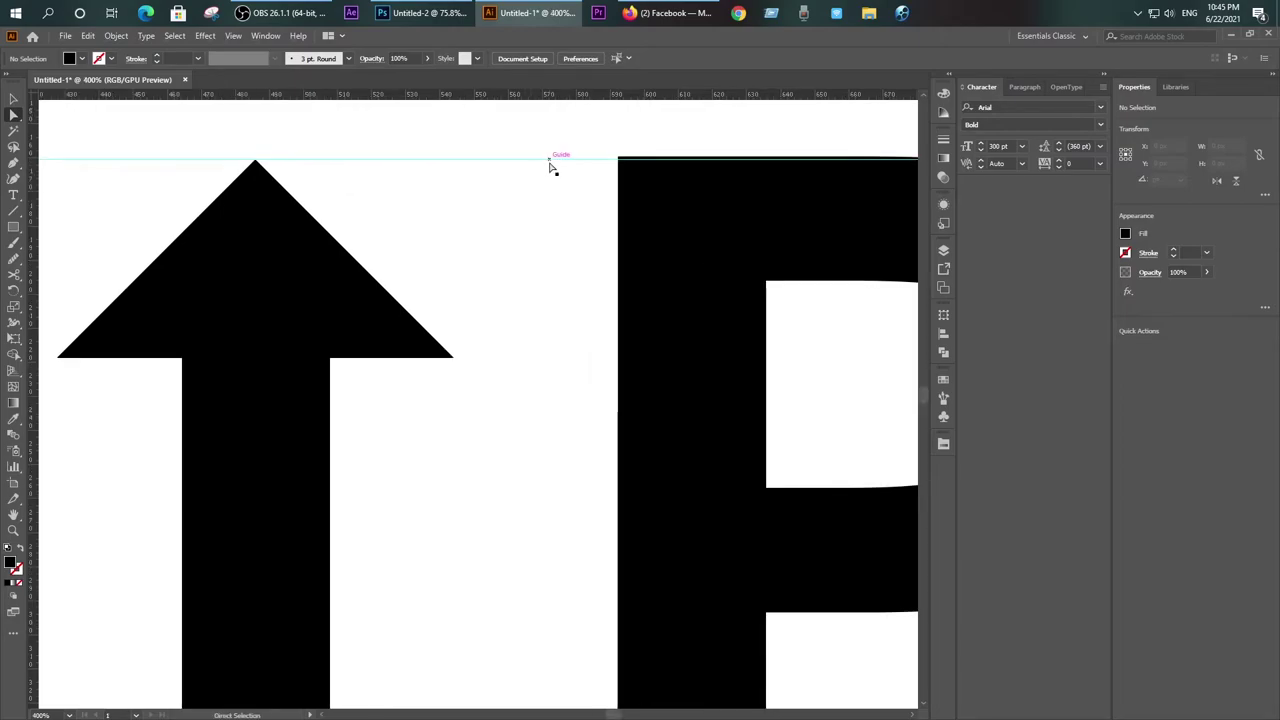
click(549, 163)
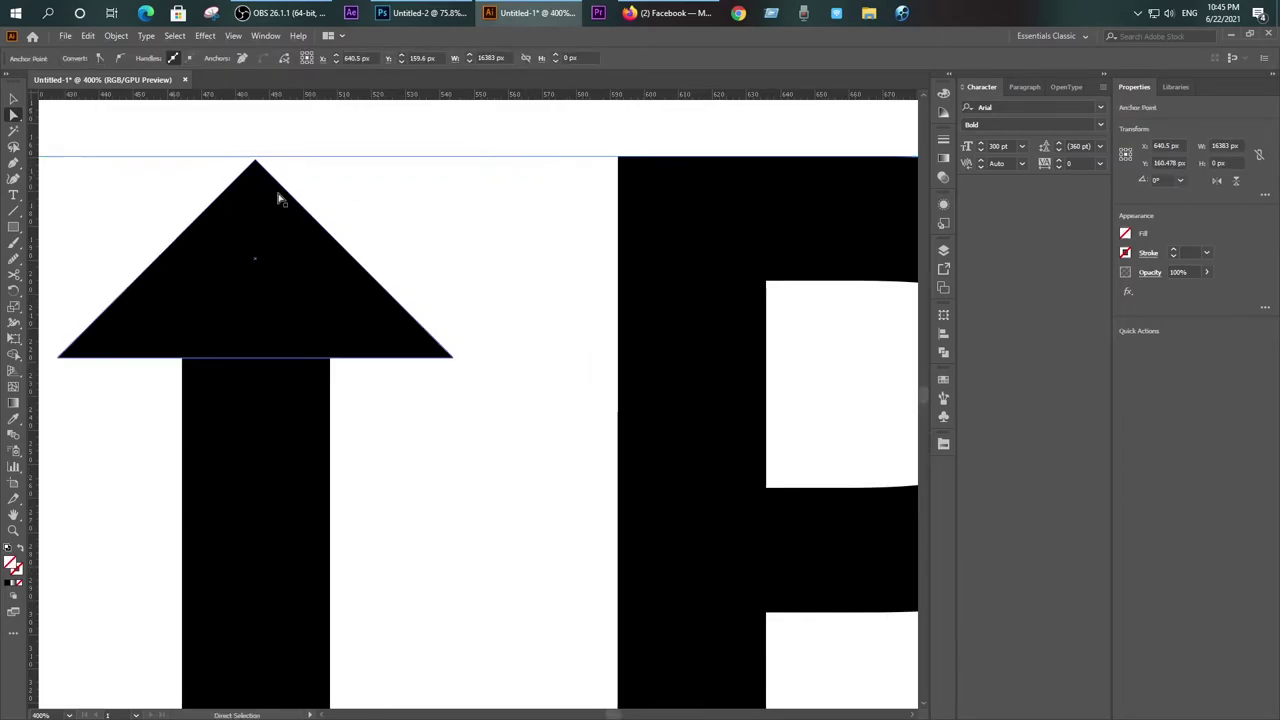
click(267, 230)
drag(267, 228, 267, 225)
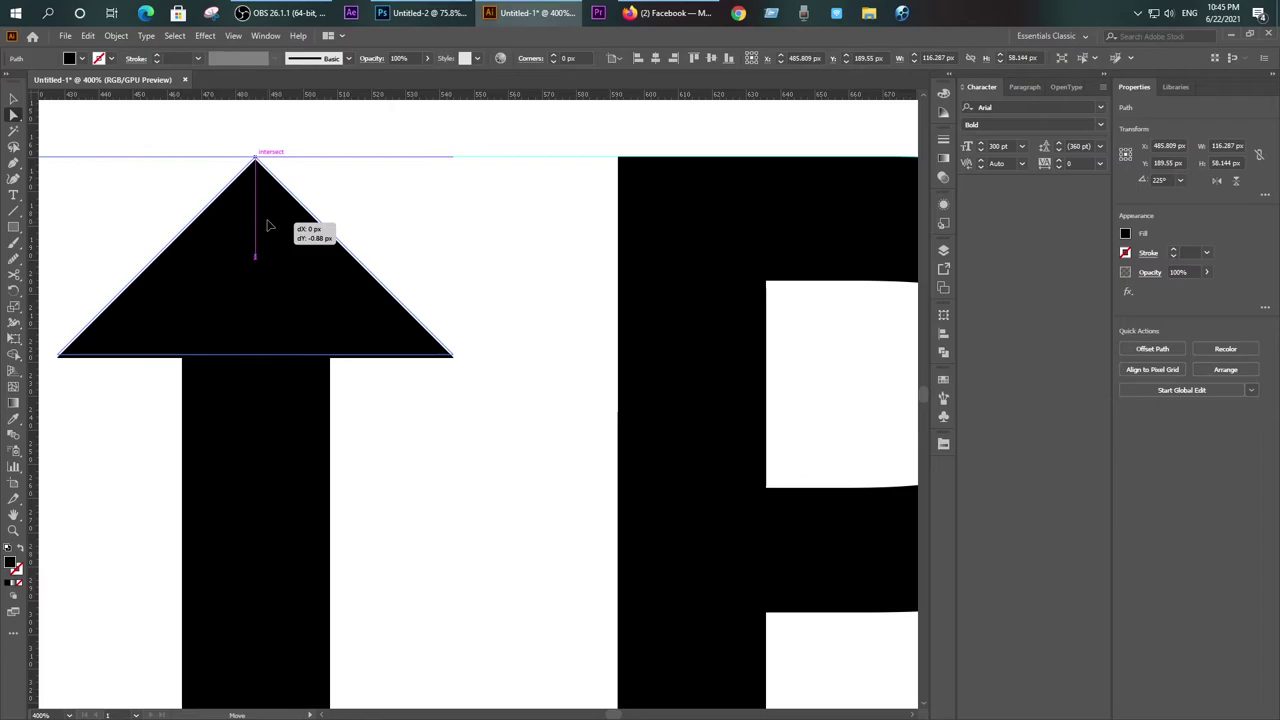
click(389, 419)
alt+scroll(389, 419, down, 3)
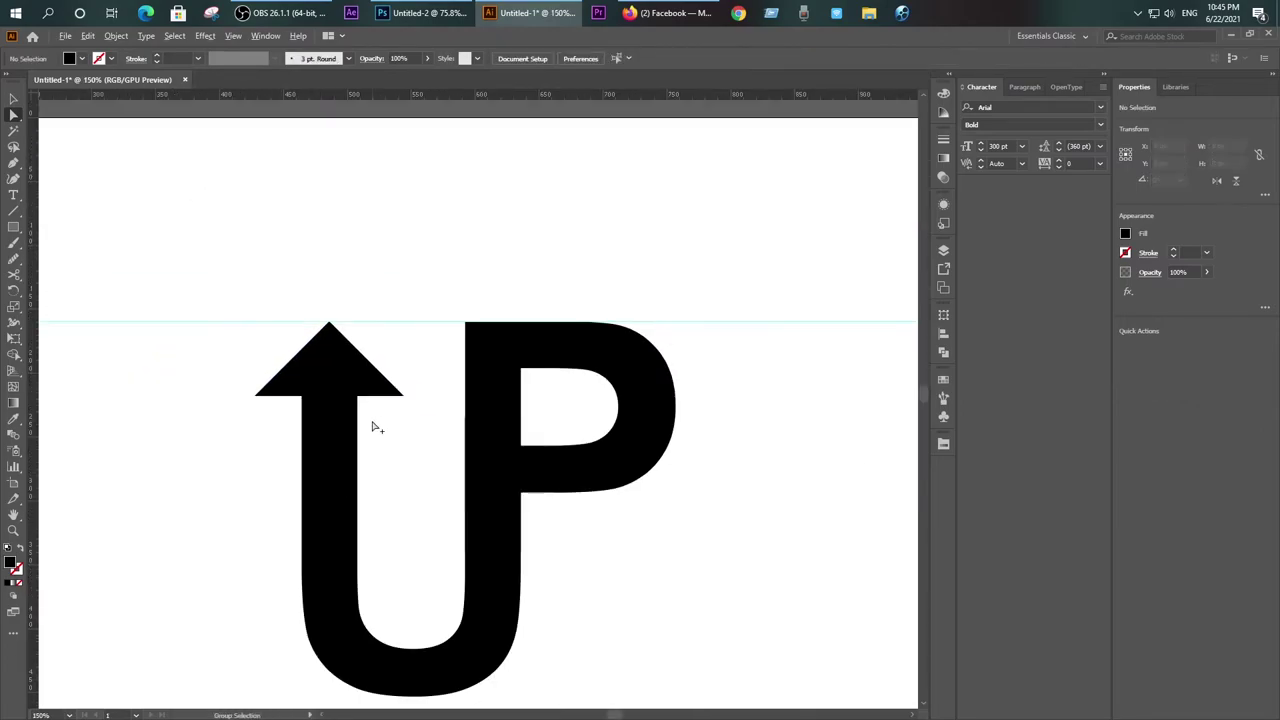
alt+scroll(374, 423, down, 2)
scroll(450, 500, down, 2)
alt+scroll(437, 466, up, 1)
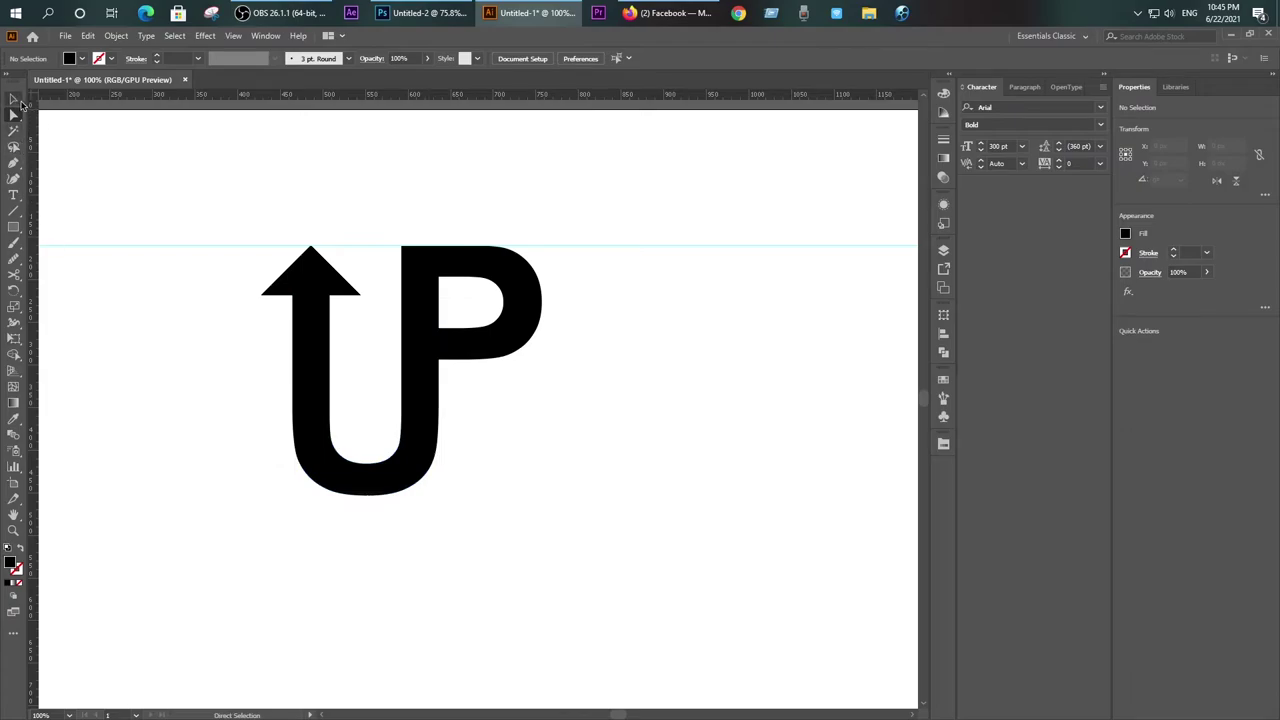
Step: Scale the arrowhead up to 128.739 px wide and set it flush on the stem
click(13, 98)
click(330, 278)
alt+scroll(312, 287, up, 3)
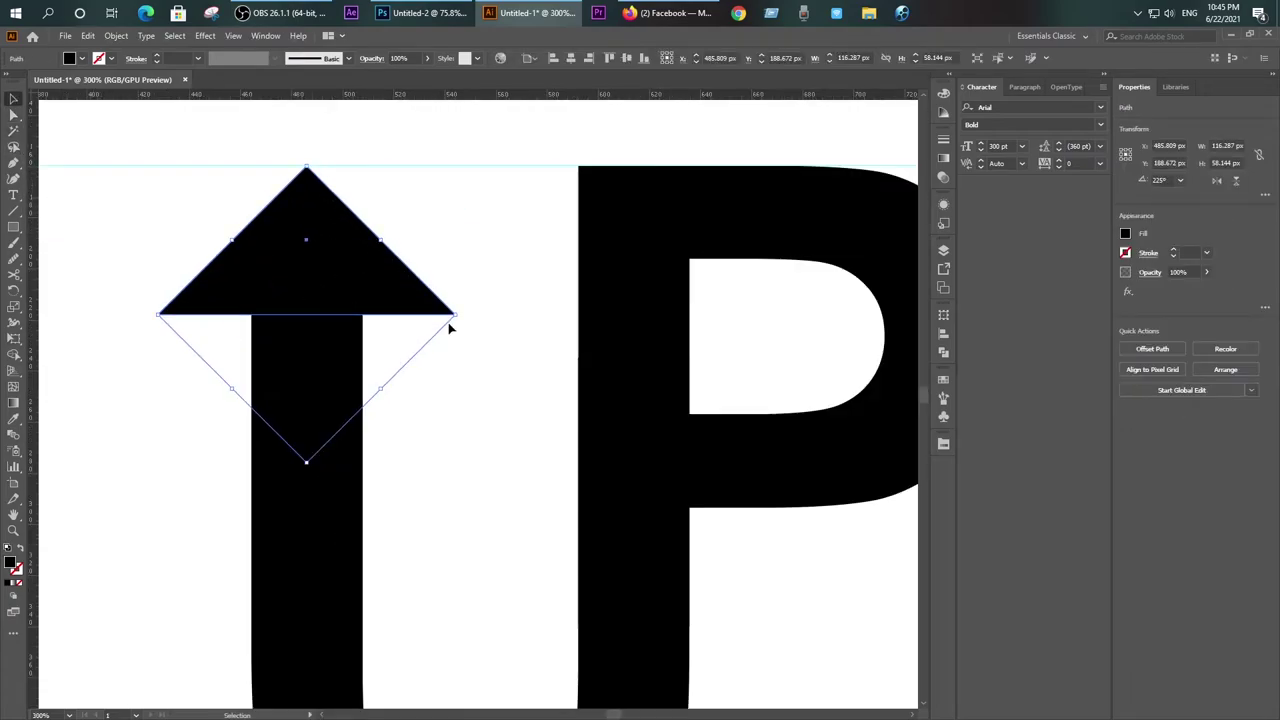
drag(454, 315, 478, 321)
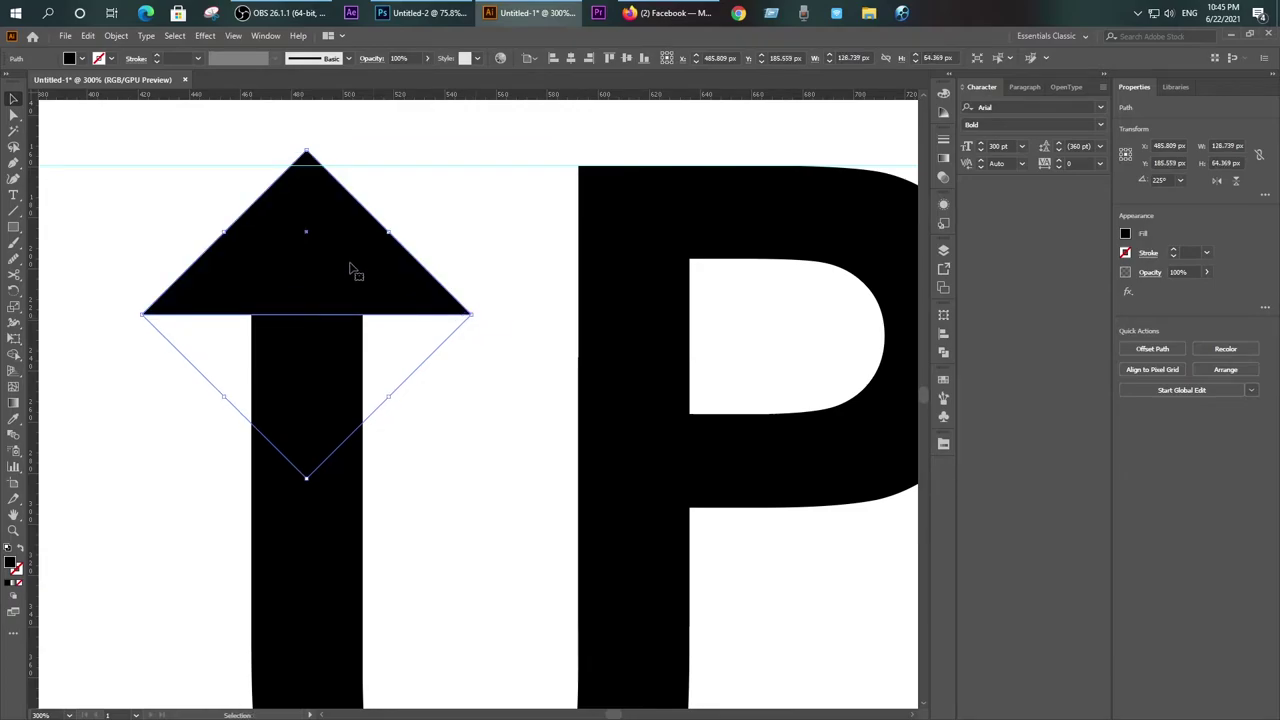
drag(346, 266, 346, 282)
click(357, 140)
scroll(395, 268, down, 5)
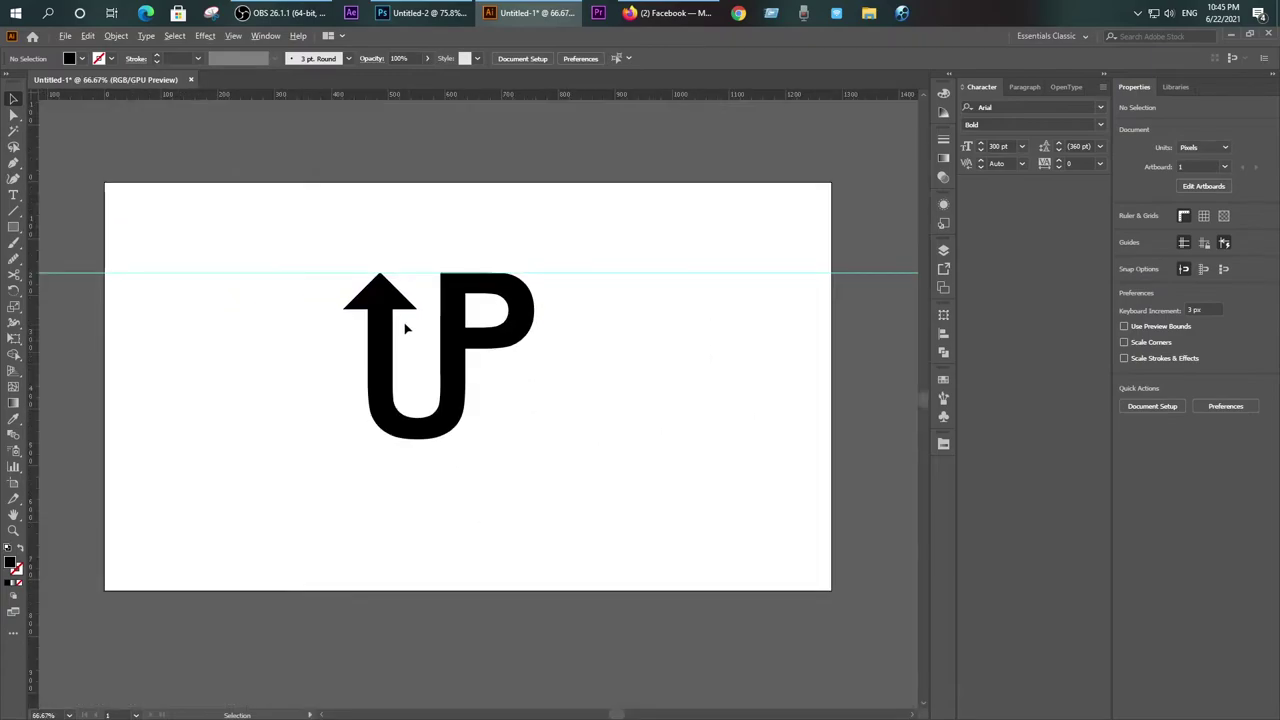
scroll(401, 318, up, 3)
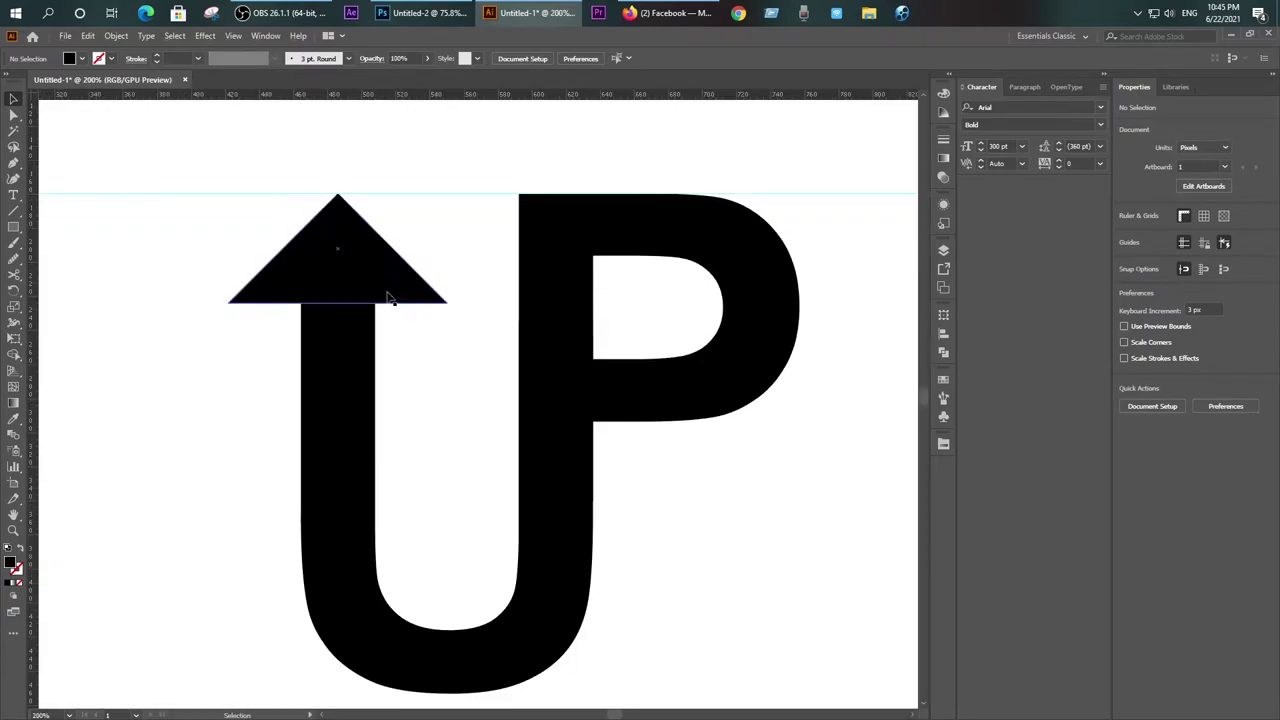
click(386, 296)
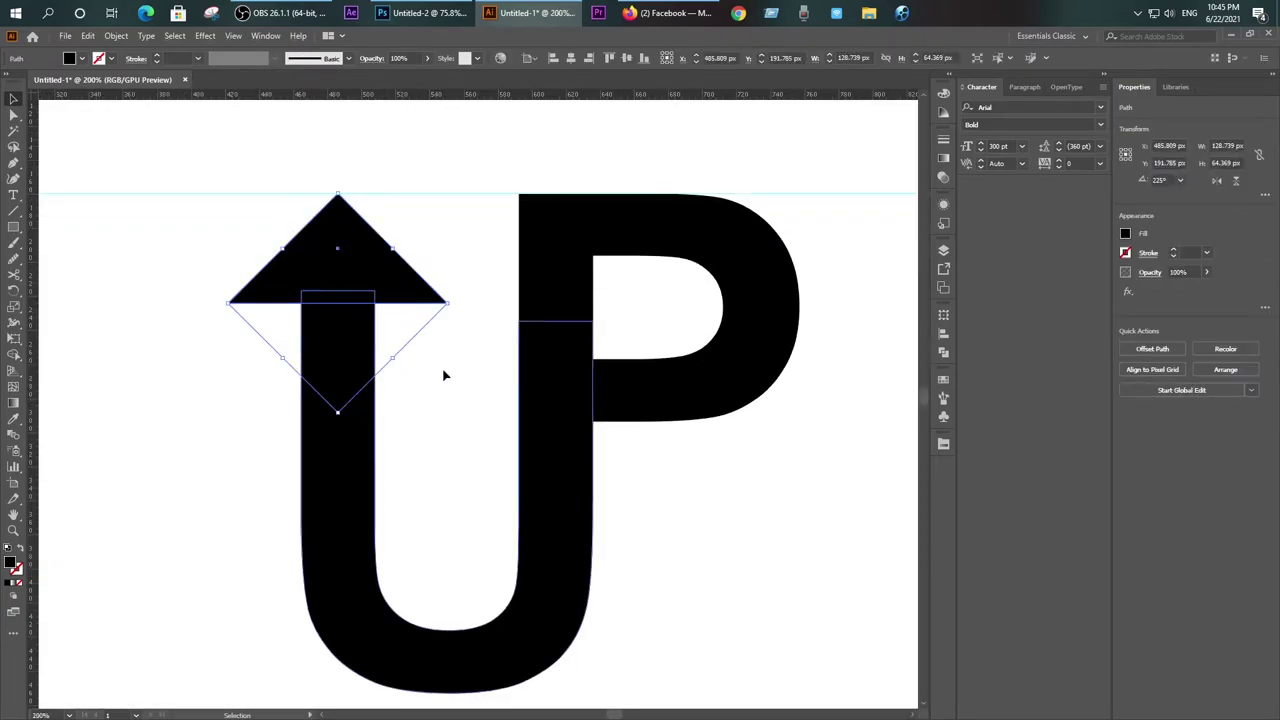
click(447, 320)
Step: Delete the horizontal guide at the P's top
click(450, 197)
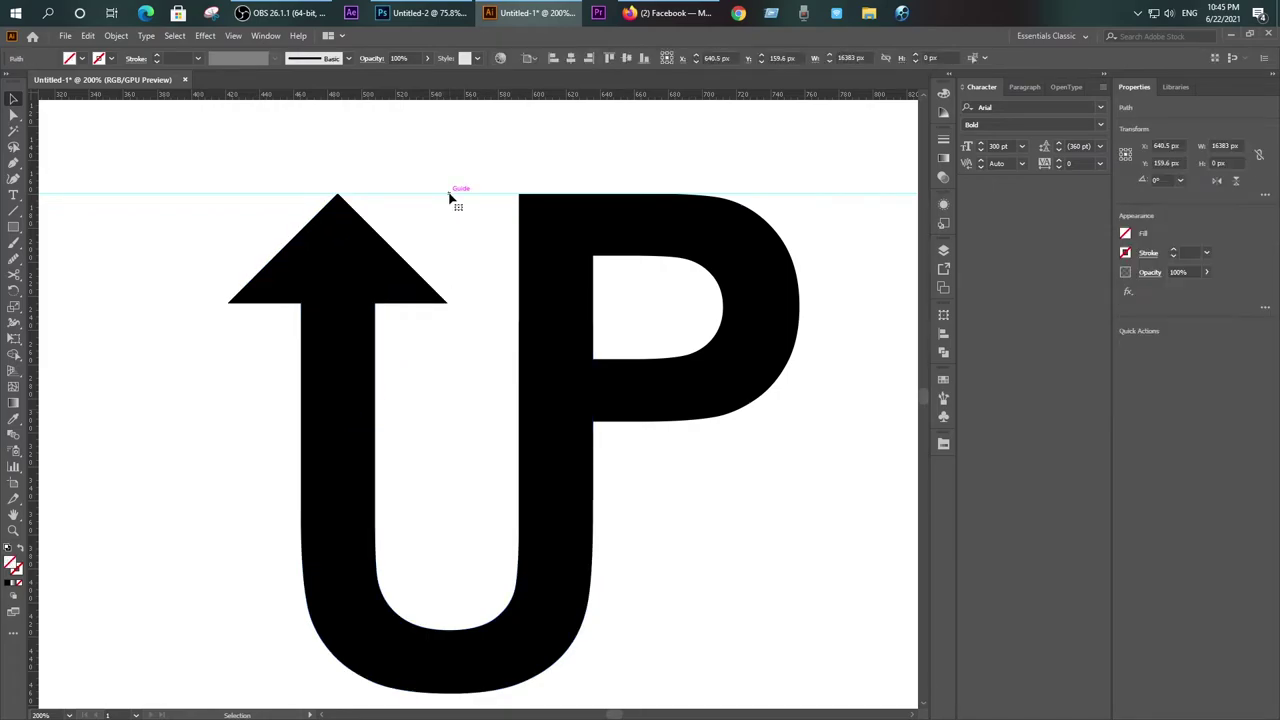
key(Delete)
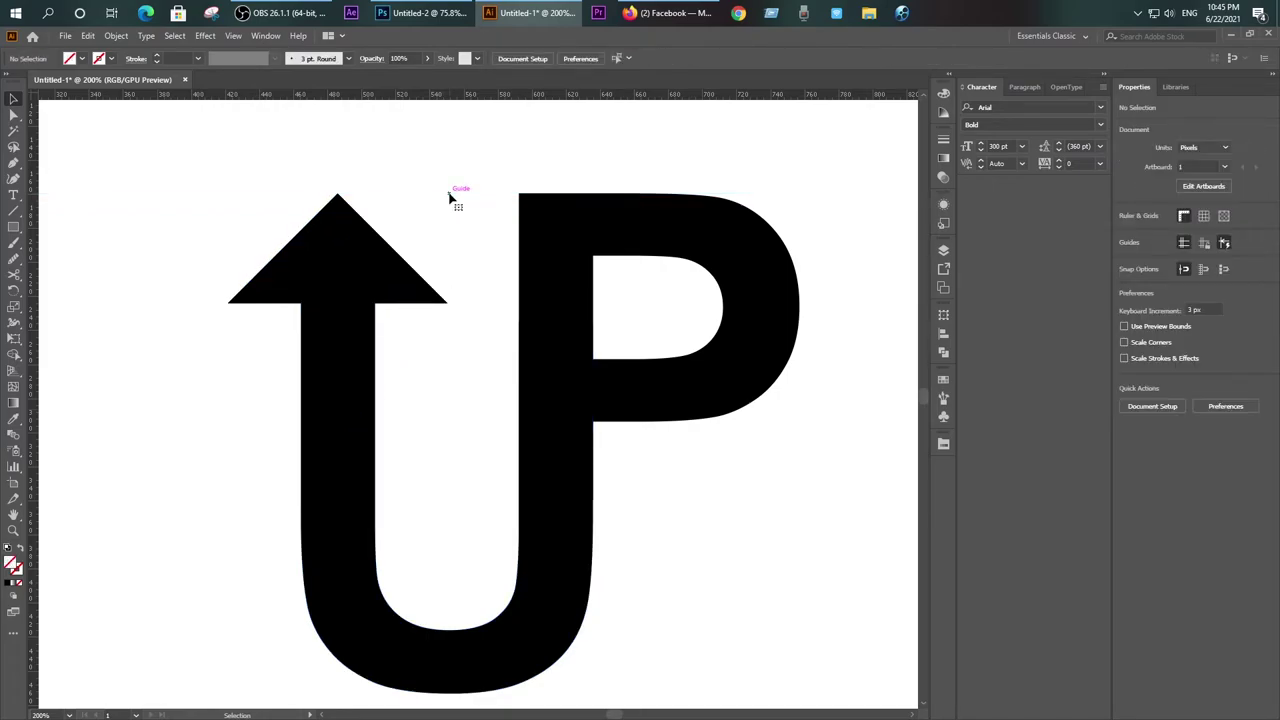
scroll(450, 197, down, 2)
scroll(450, 197, down, 1)
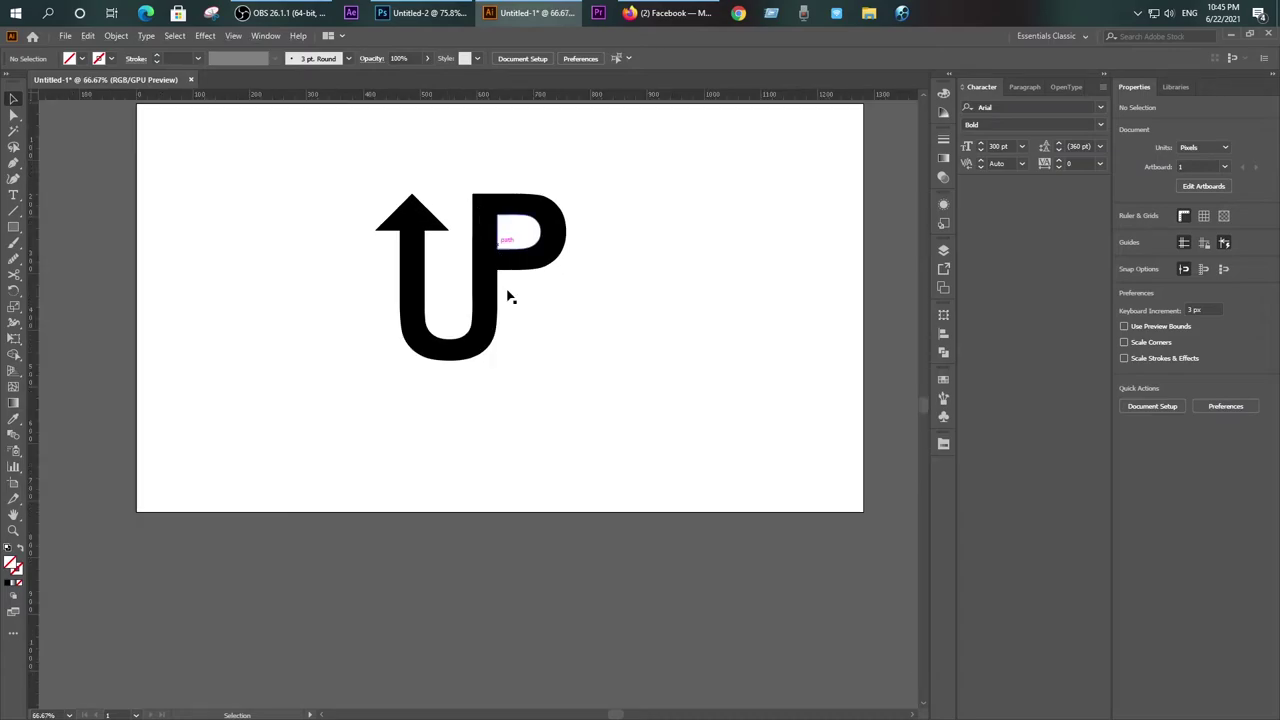
Step: Unite the arrow-U and the P into one shape with Pathfinder
drag(487, 344, 311, 200)
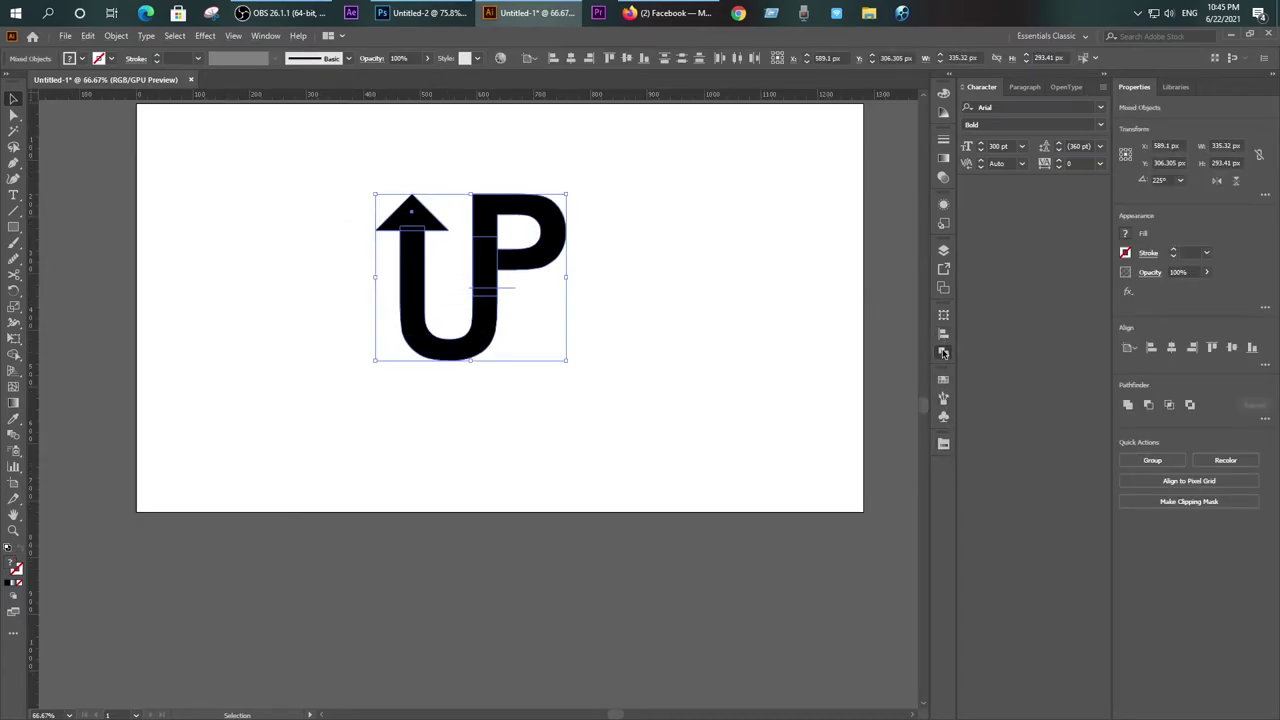
click(943, 353)
click(787, 344)
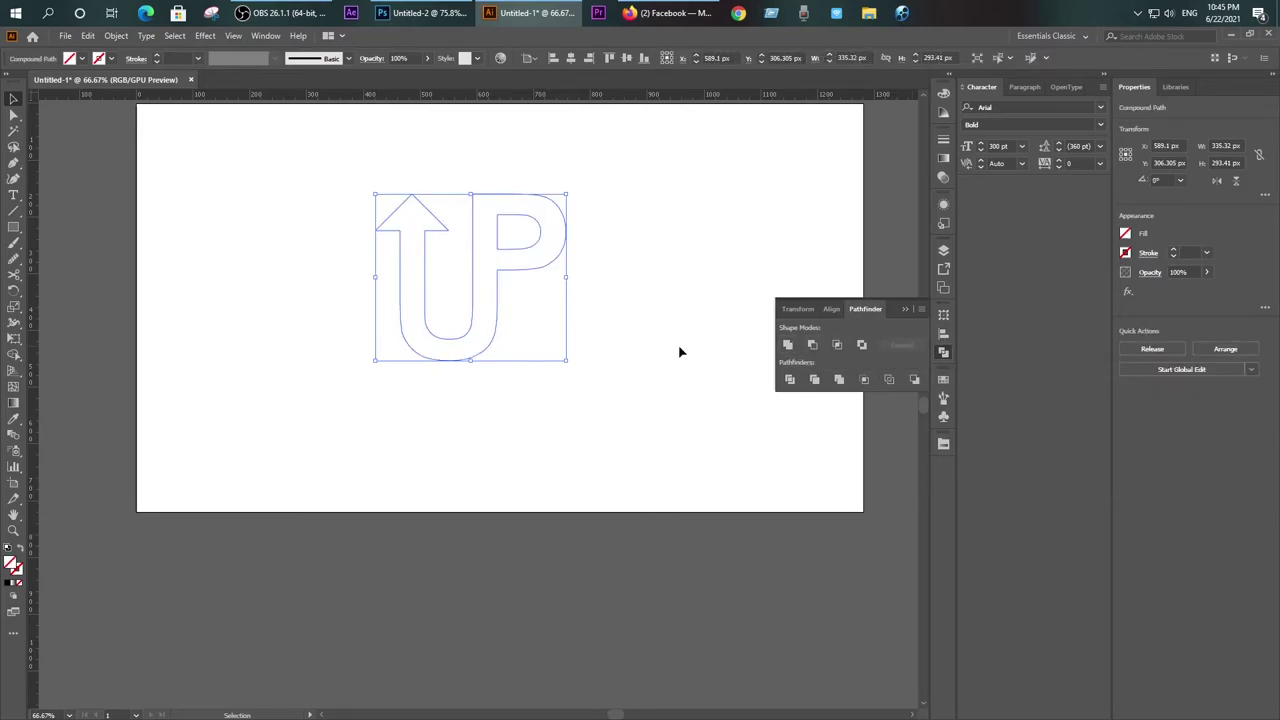
click(679, 352)
Step: Fill the merged UP shape with black (000000)
drag(621, 338, 323, 277)
click(8, 584)
click(500, 463)
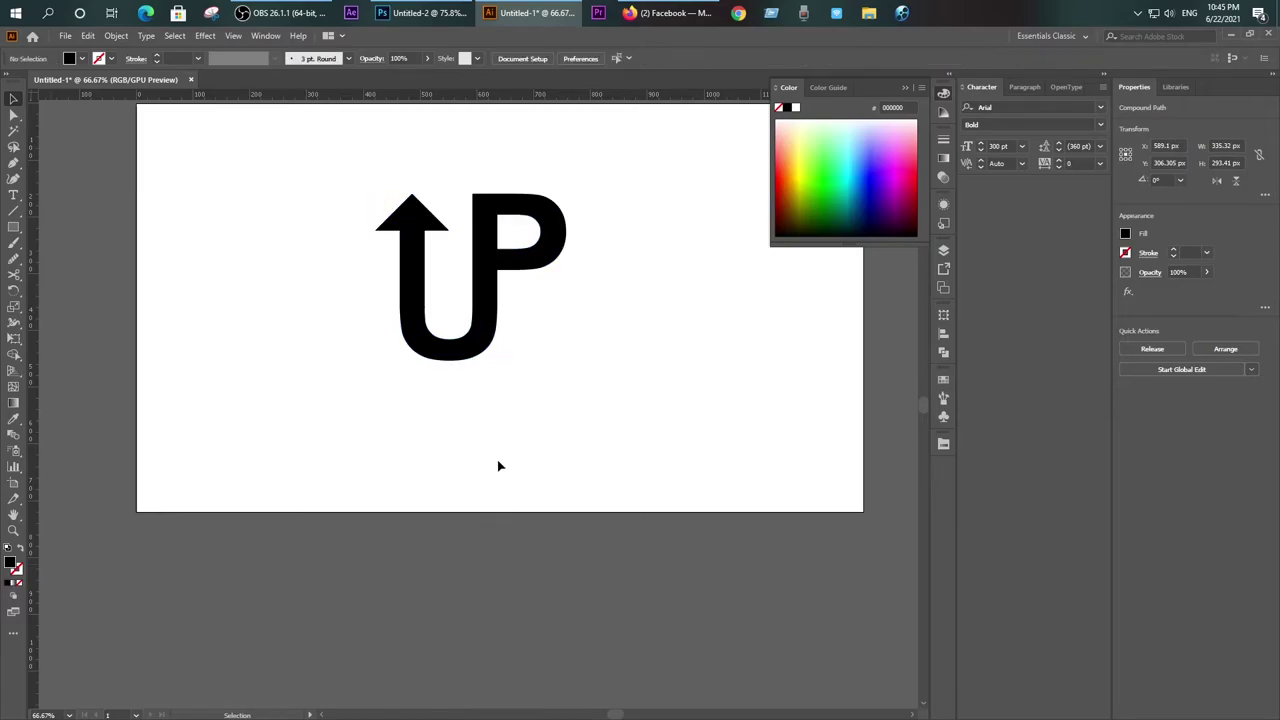
scroll(481, 236, up, 1)
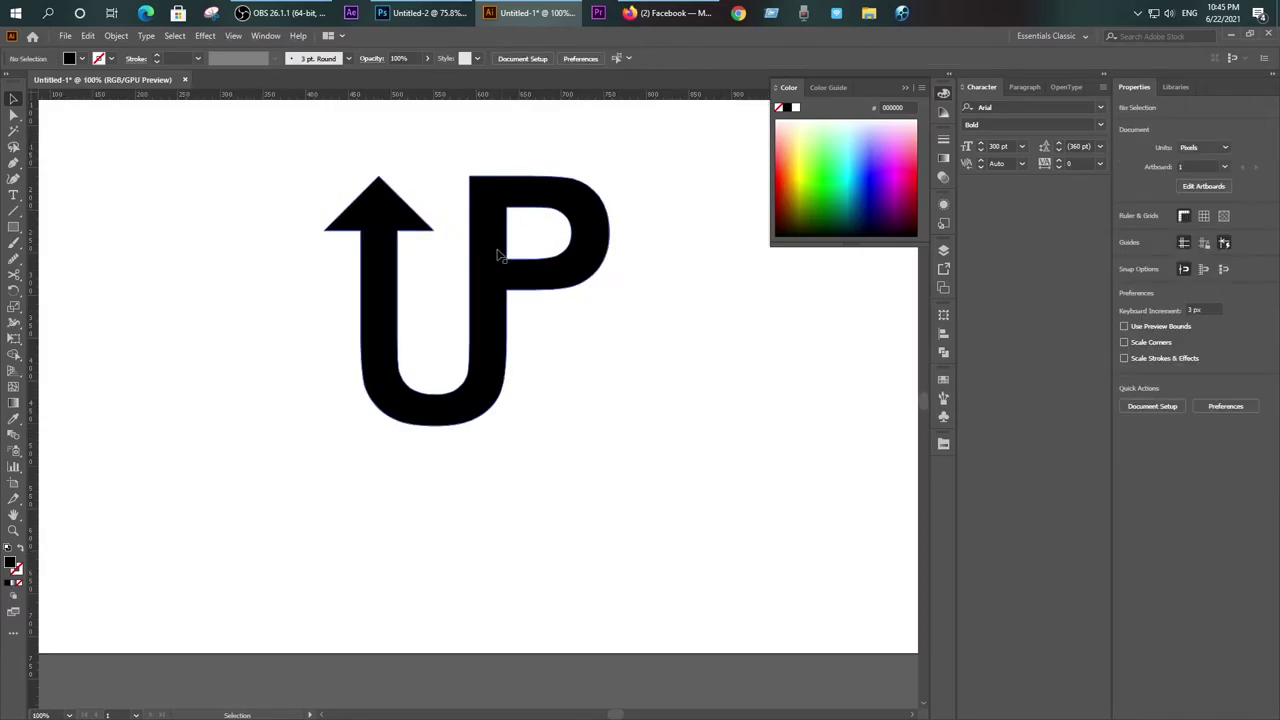
click(489, 284)
click(726, 340)
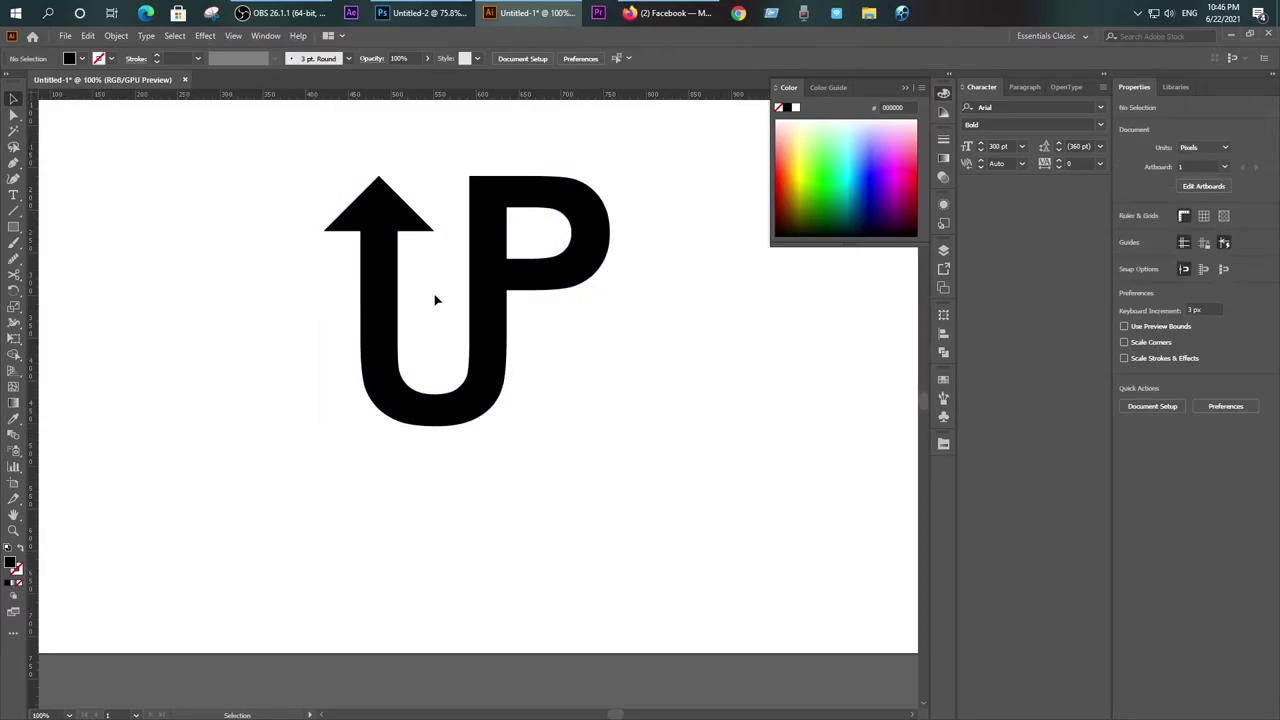
scroll(389, 246, up, 1)
scroll(389, 246, up, 1)
scroll(437, 297, up, 1)
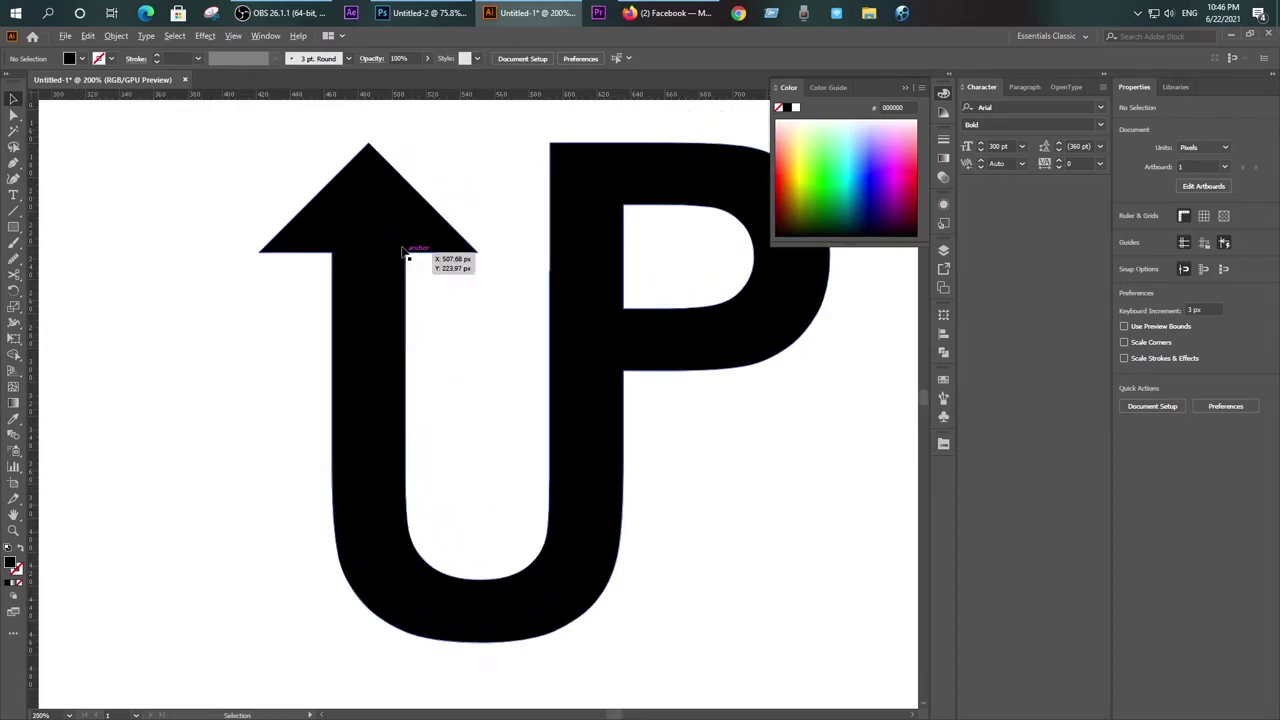
scroll(406, 257, up, 1)
scroll(370, 298, up, 1)
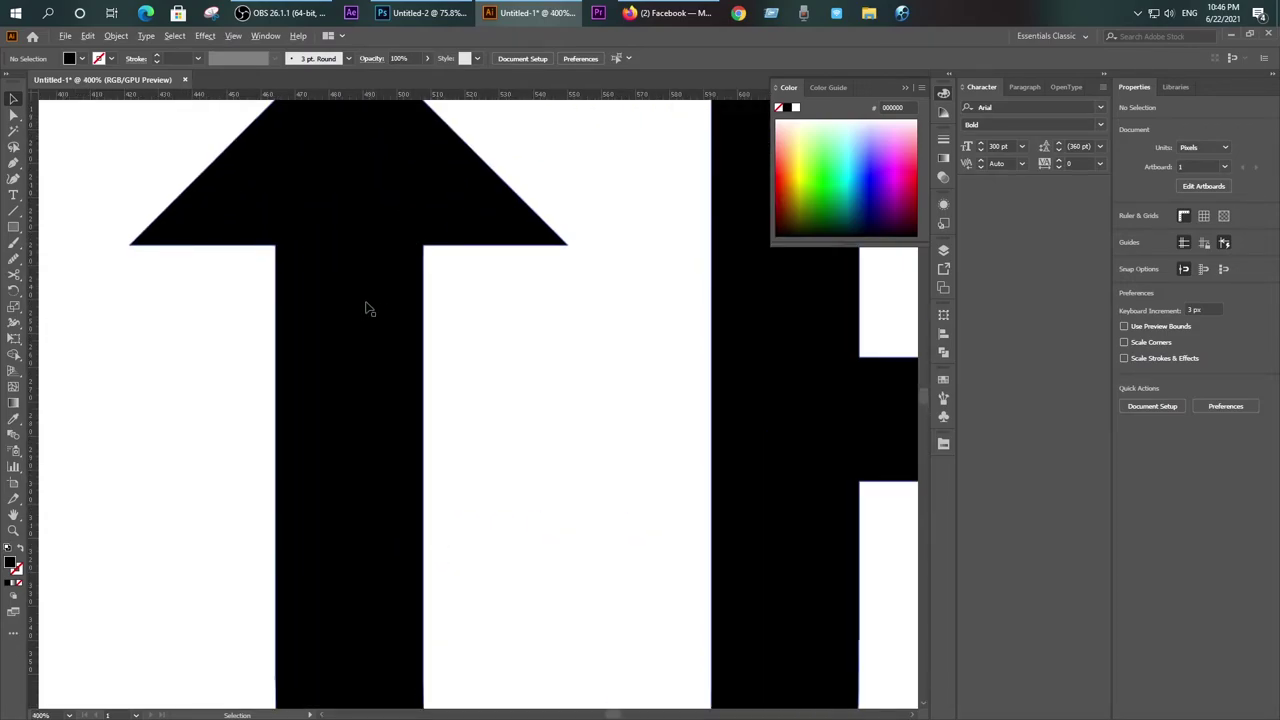
scroll(366, 308, down, 1)
scroll(383, 305, down, 1)
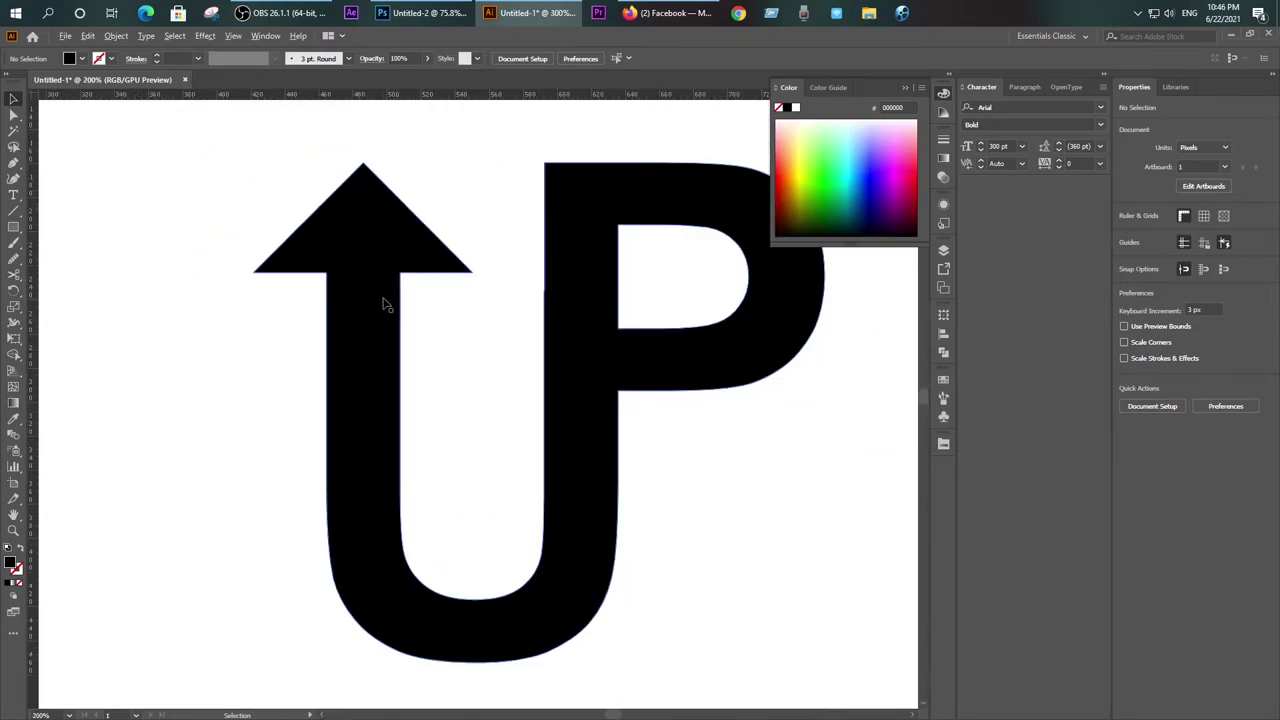
click(13, 227)
scroll(396, 312, up, 1)
scroll(396, 312, up, 1)
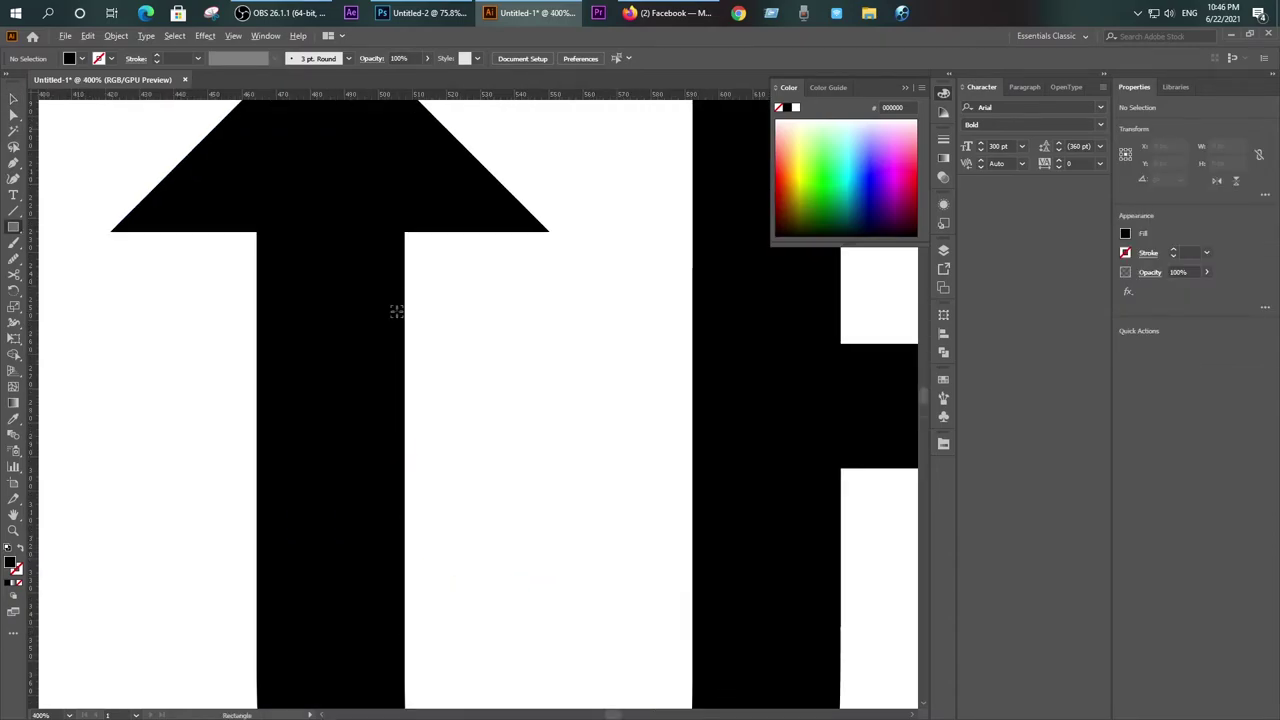
scroll(396, 312, up, 1)
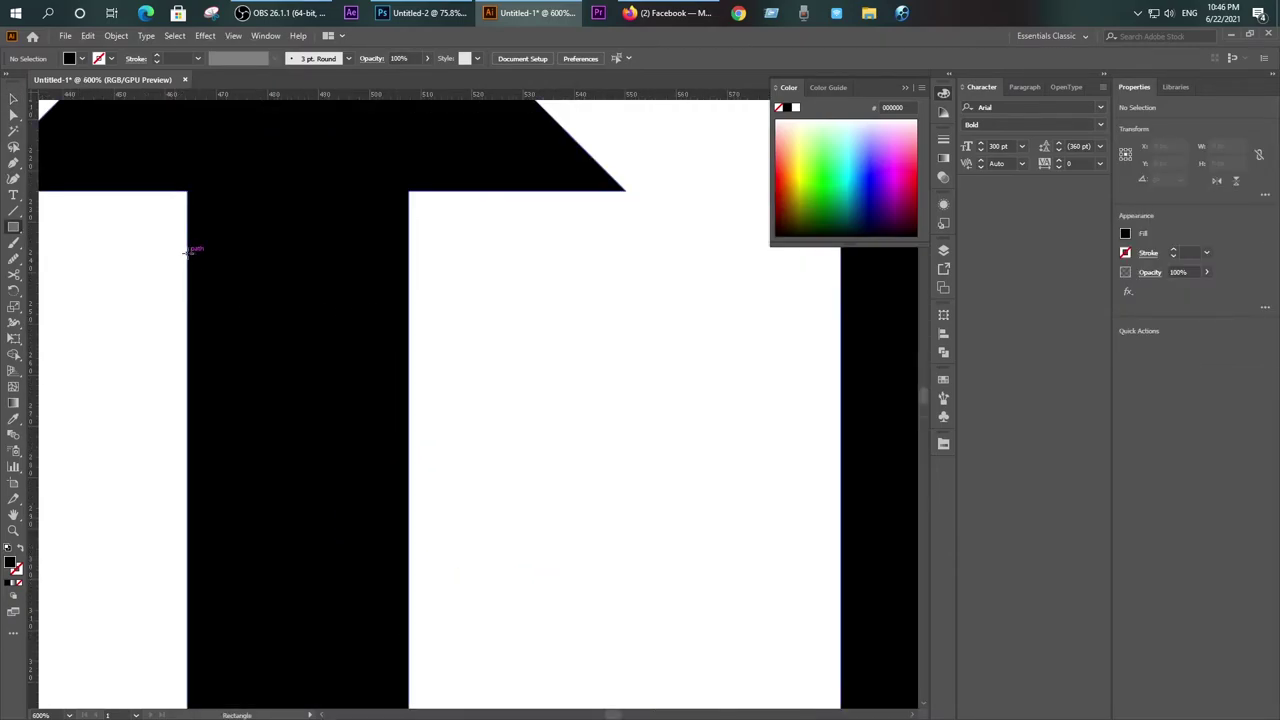
Step: Draw a white rectangle across the arrow's stem, extending past both edges
mouse_move(185, 252)
mouse_down()
mouse_move(411, 317)
mouse_move(410, 302)
mouse_up()
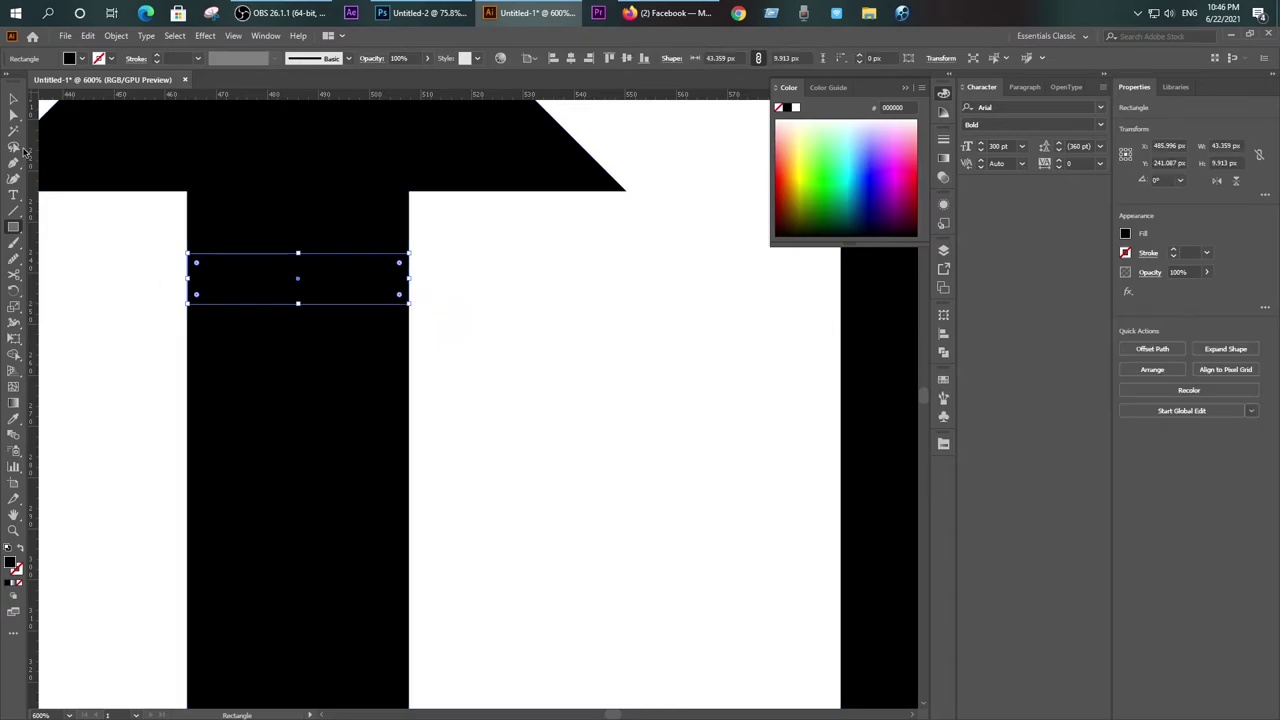
key(v)
click(796, 107)
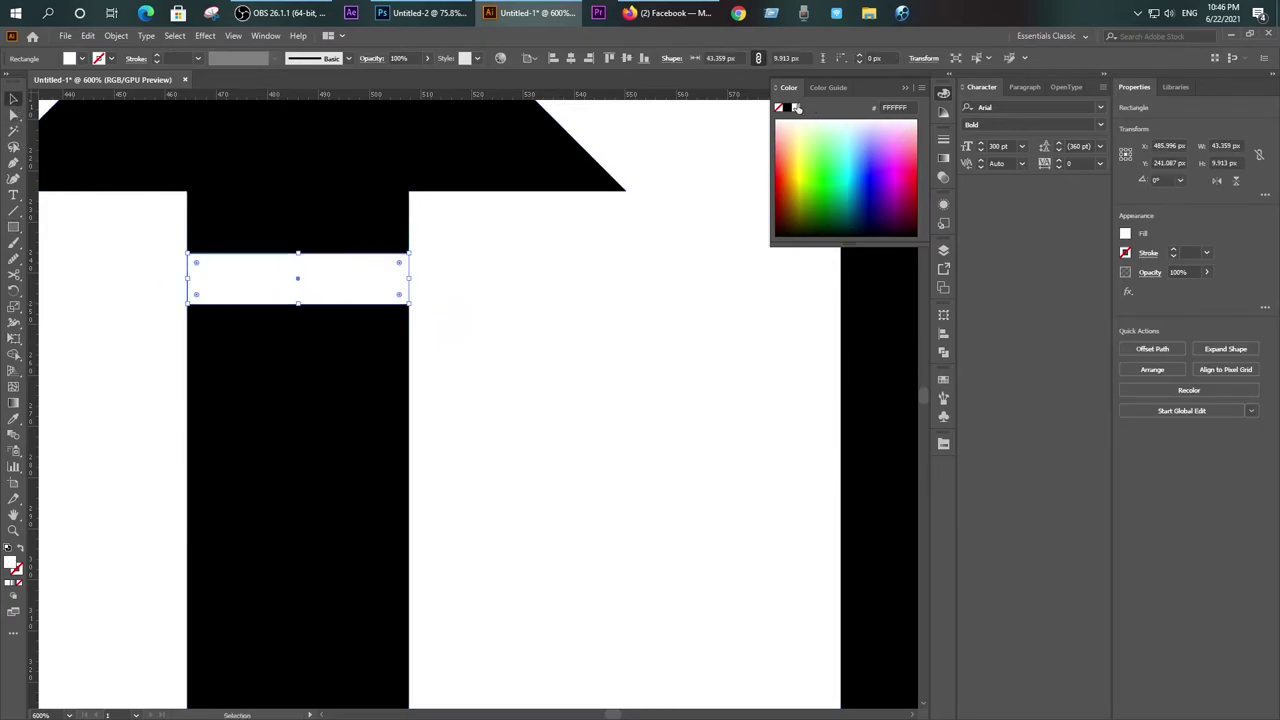
scroll(526, 351, down, 1)
scroll(526, 351, down, 1)
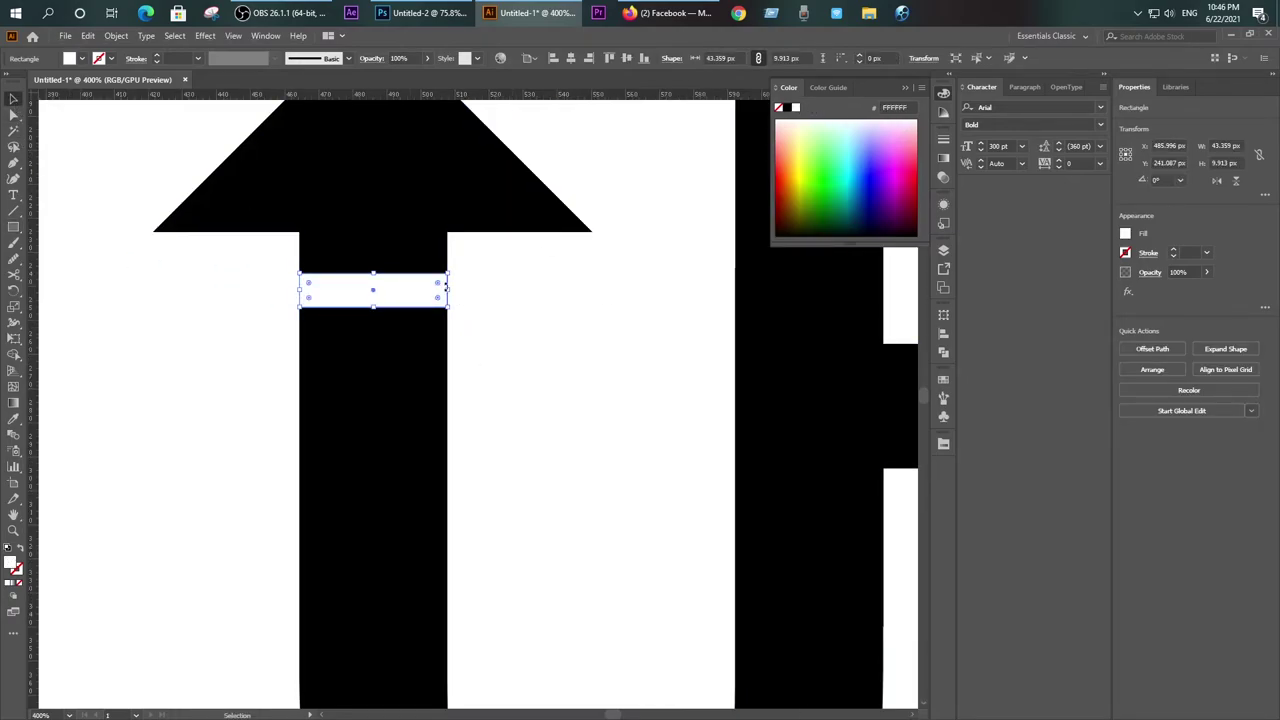
drag(447, 290, 464, 290)
drag(303, 290, 294, 290)
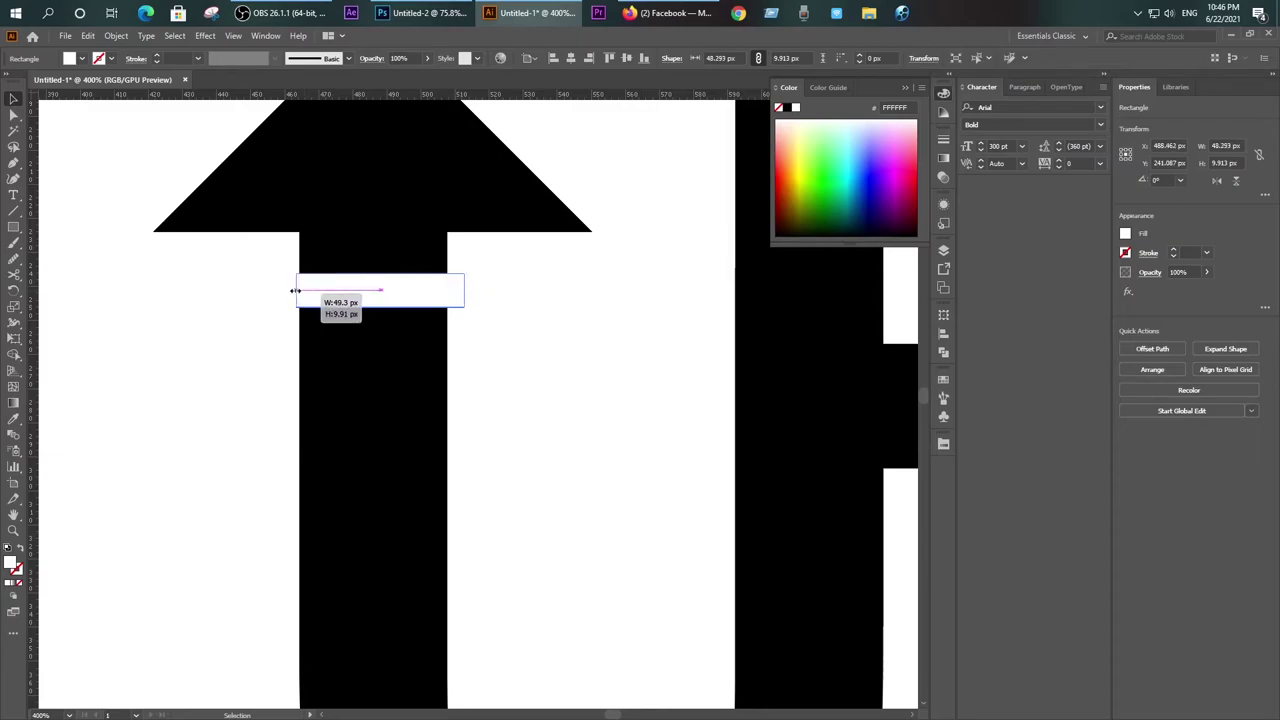
Step: Place a copy of the 50.478 × 9.913 px white stripe lower on the stem
scroll(477, 369, down, 3)
scroll(465, 358, up, 3)
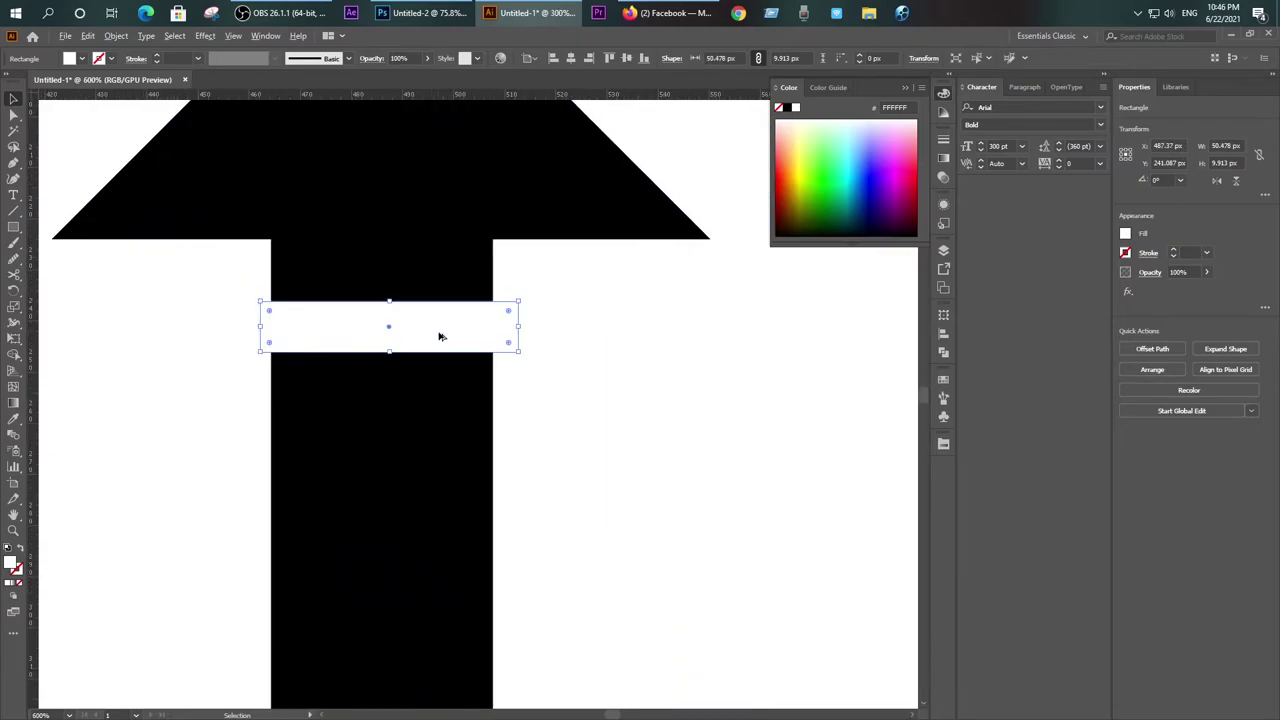
scroll(440, 337, up, 2)
drag(419, 334, 421, 466)
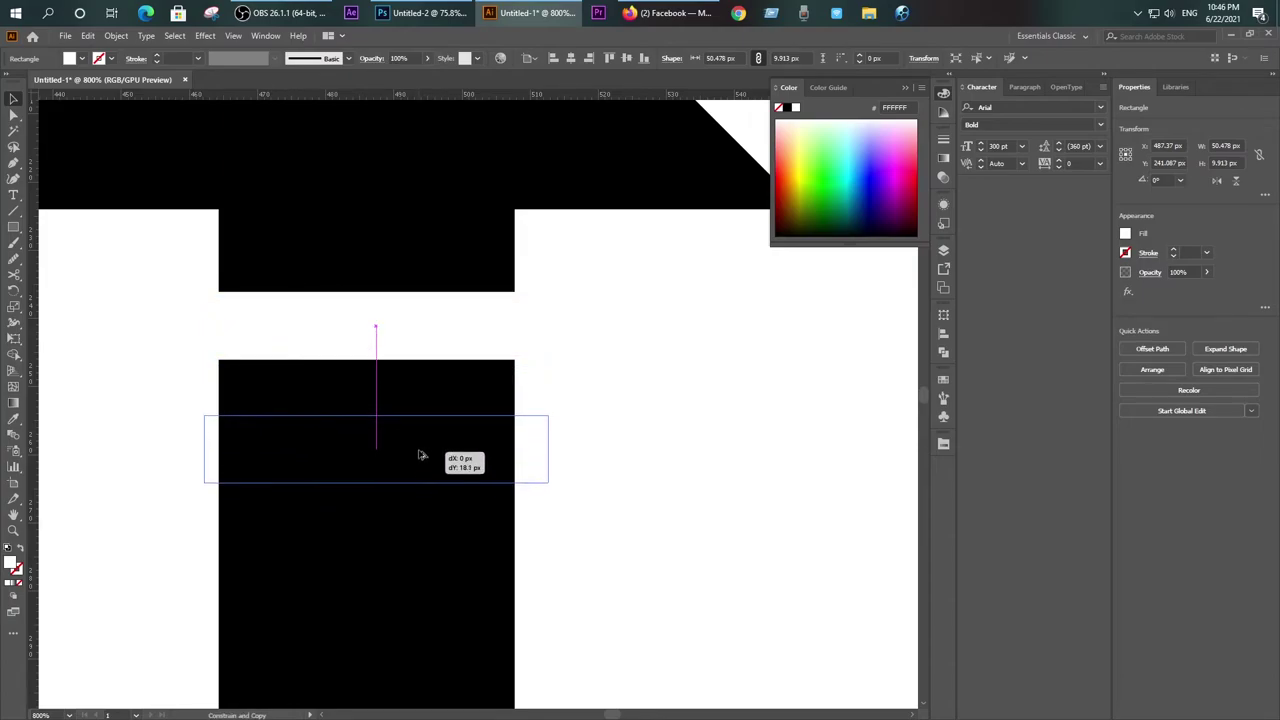
drag(421, 466, 421, 458)
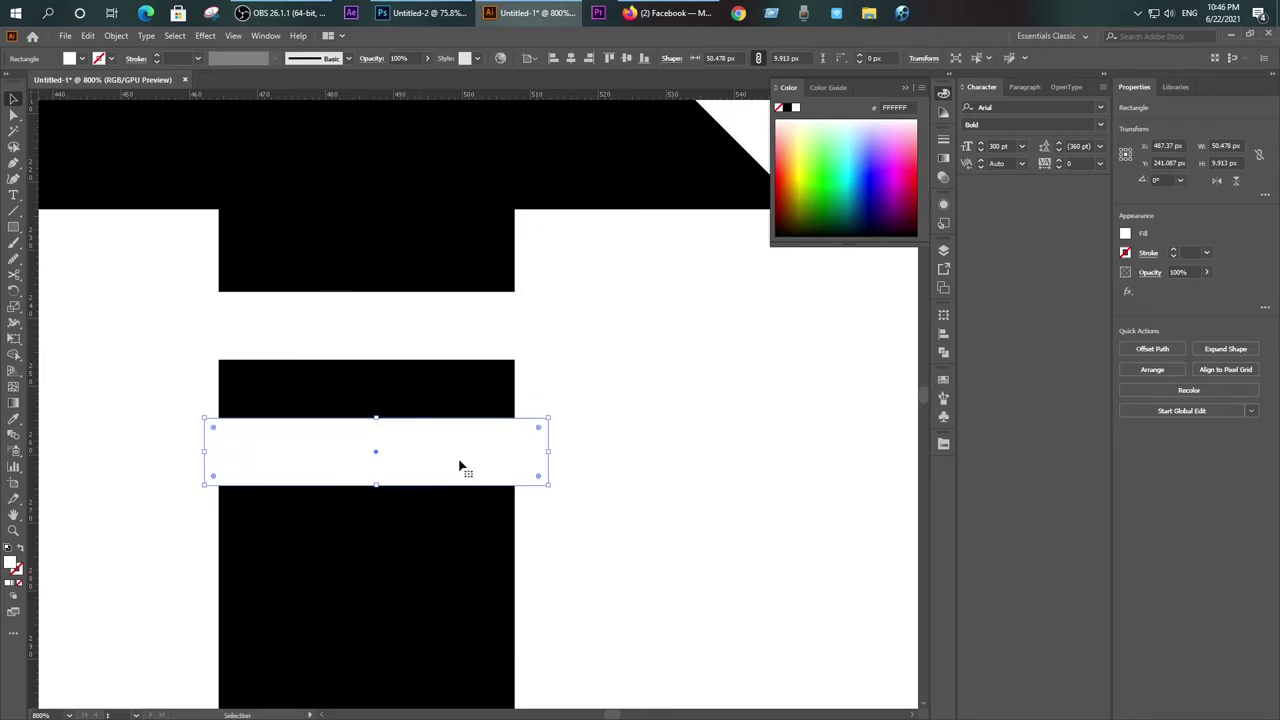
Step: Copy the stripe downward and delete the extra middle copy, leaving two stripes
click(701, 449)
scroll(477, 472, down, 1)
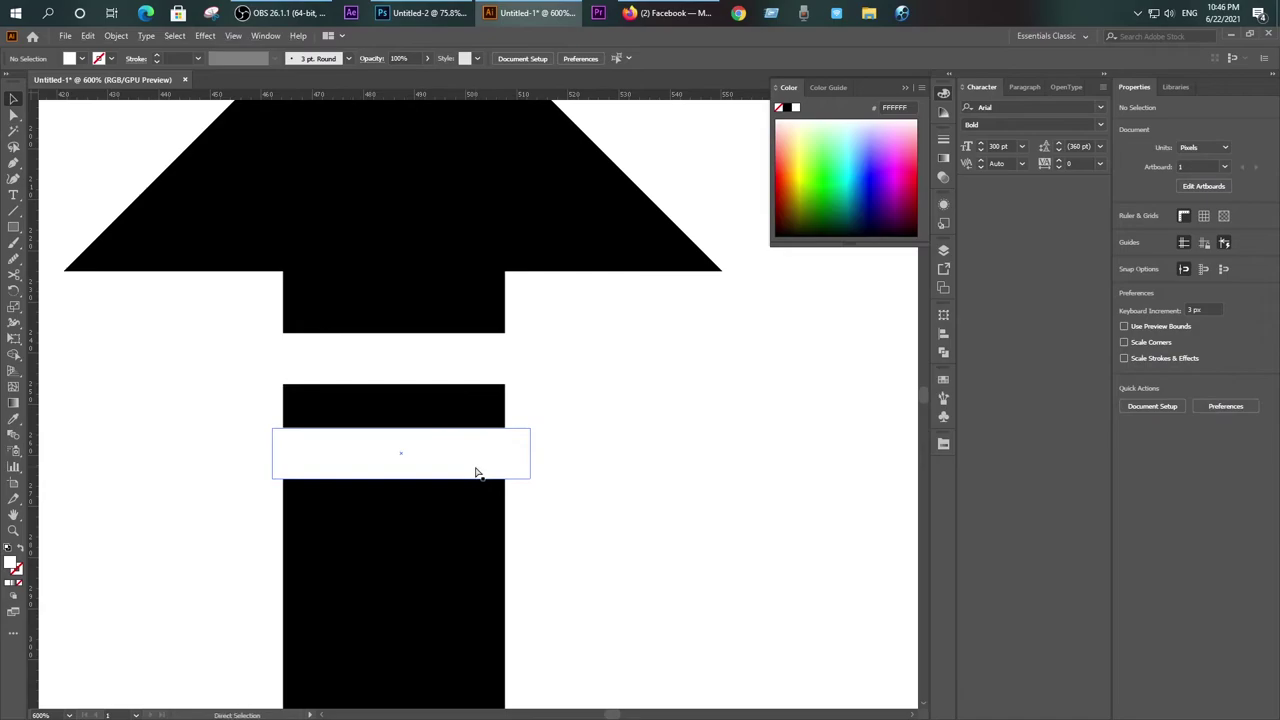
mouse_move(477, 472)
mouse_down()
mouse_move(477, 376)
mouse_move(455, 421)
mouse_up()
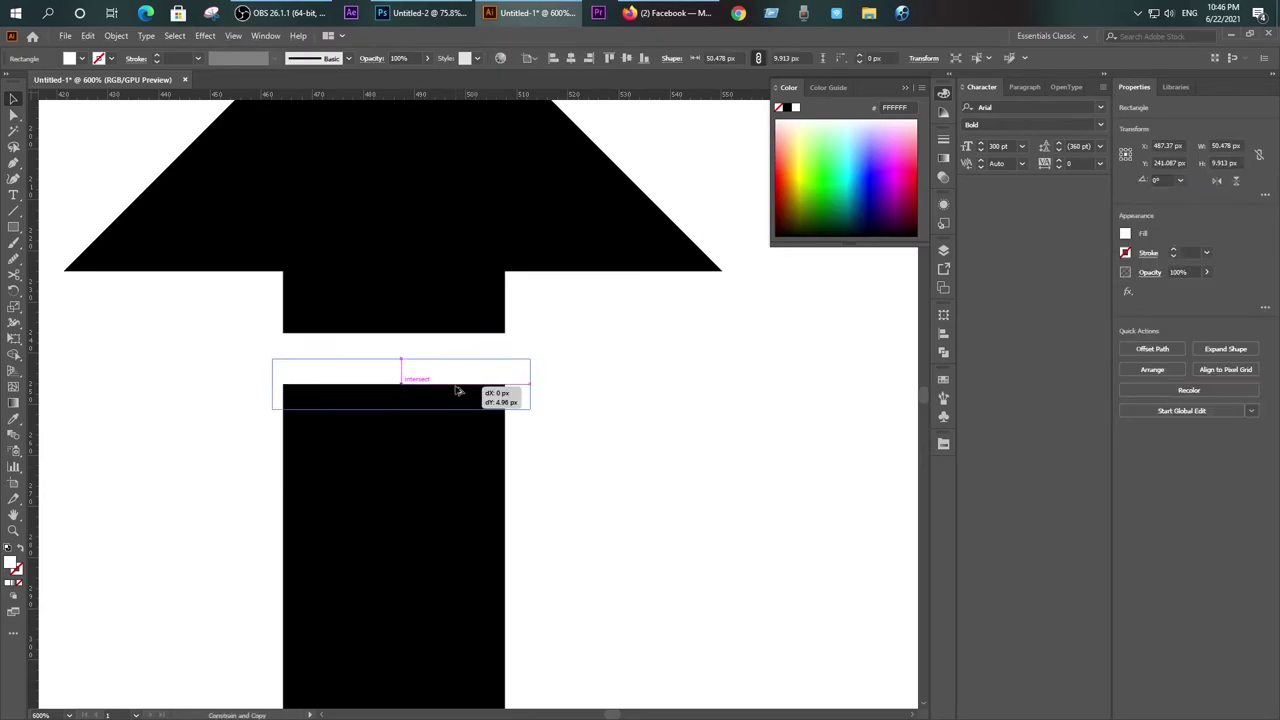
key(ctrl+z)
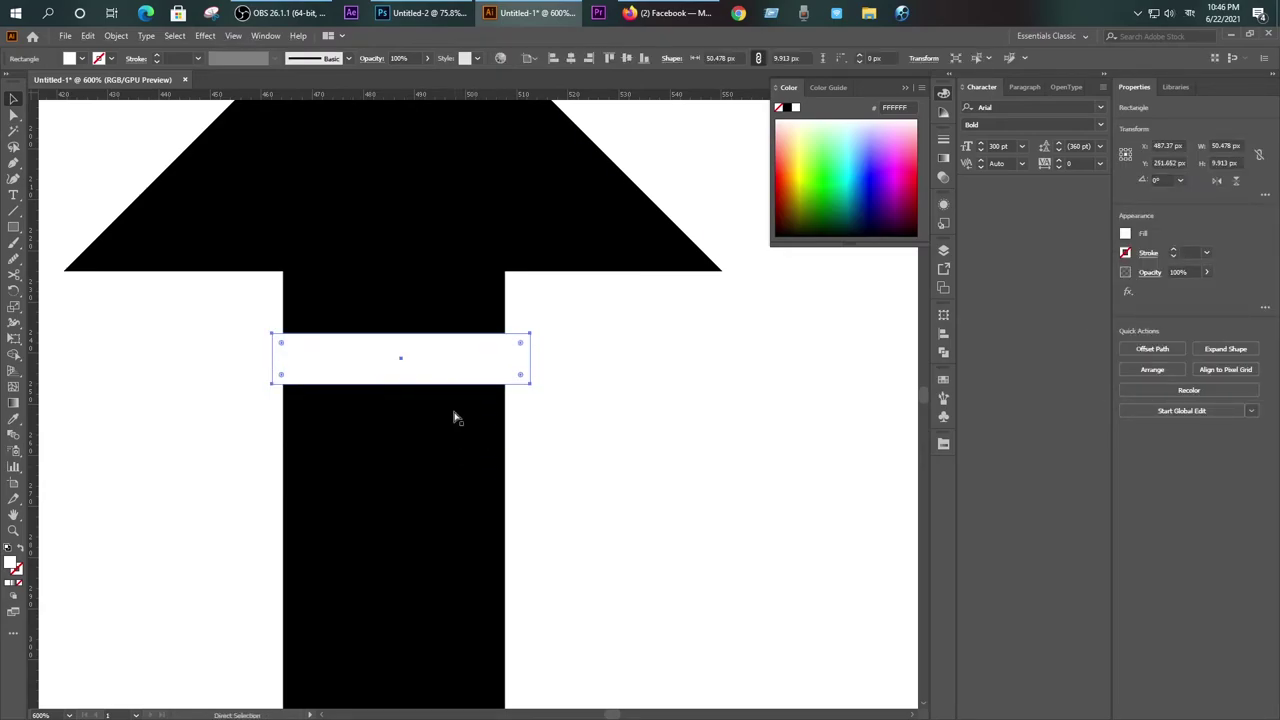
drag(452, 372, 449, 461)
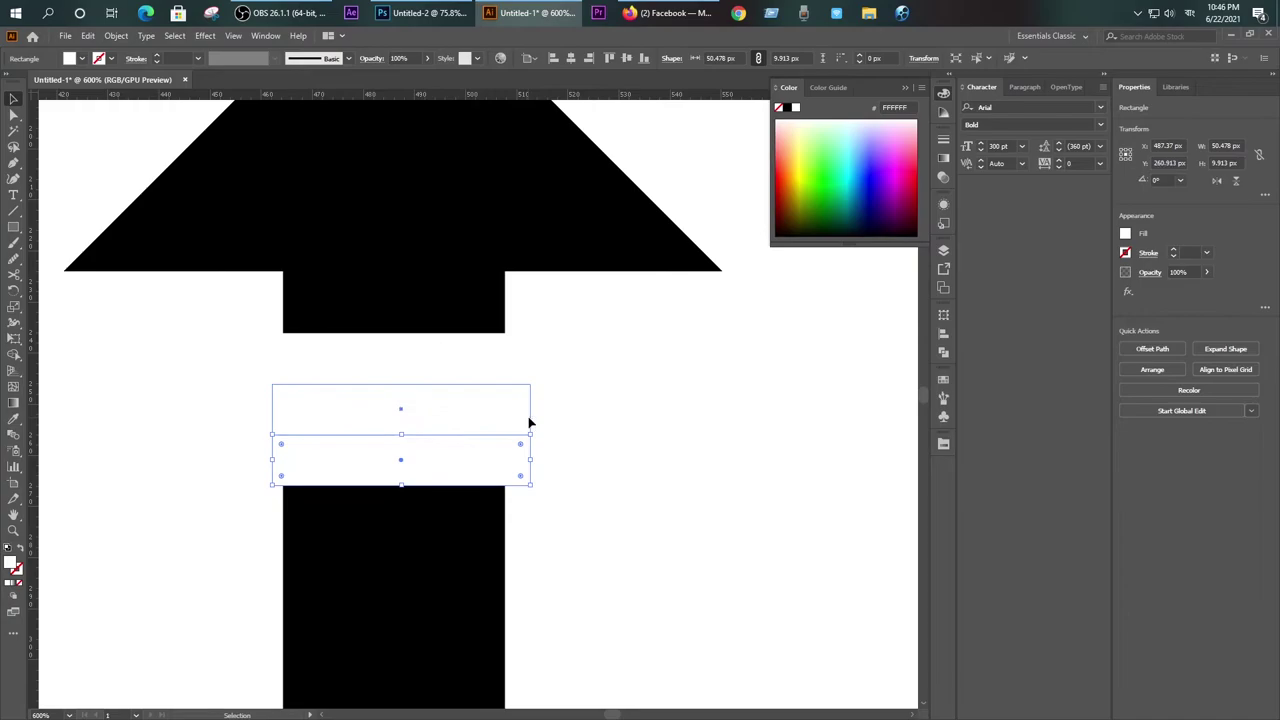
click(458, 420)
key(Delete)
Step: Duplicate the stripe pair lower to get three evenly spaced white stripes
click(443, 360)
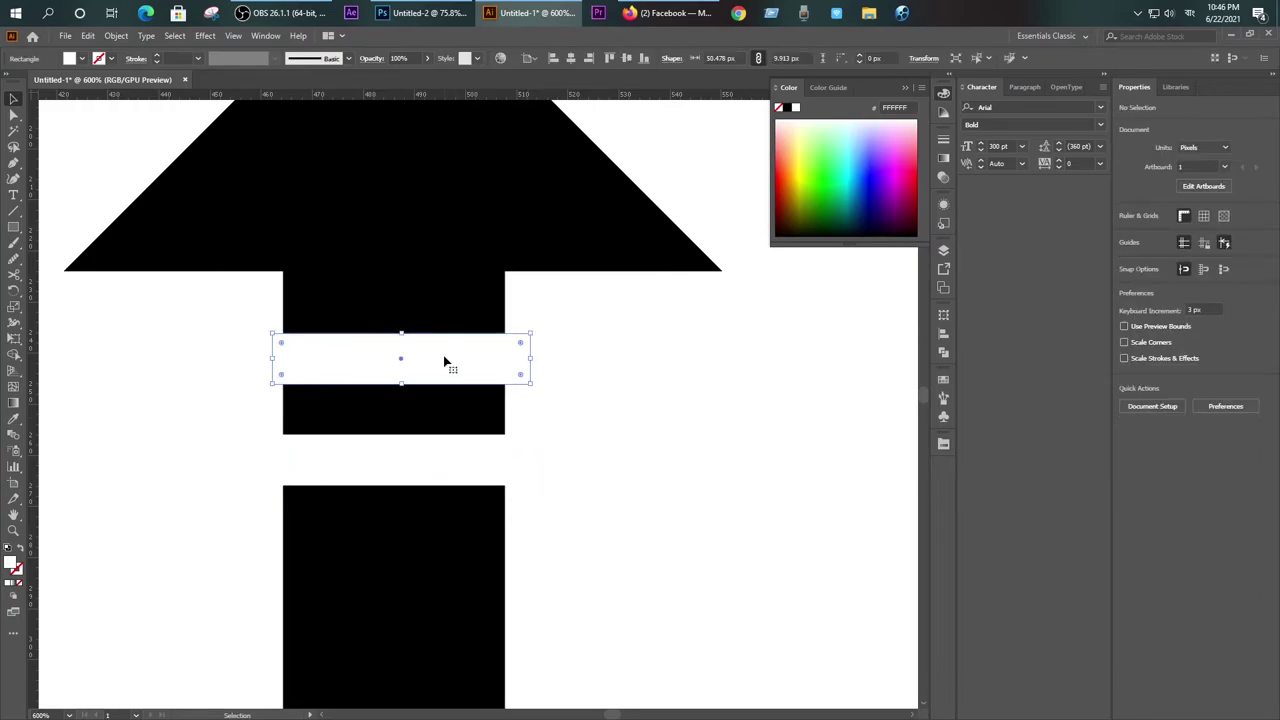
shift+click(437, 454)
scroll(443, 474, down, 2)
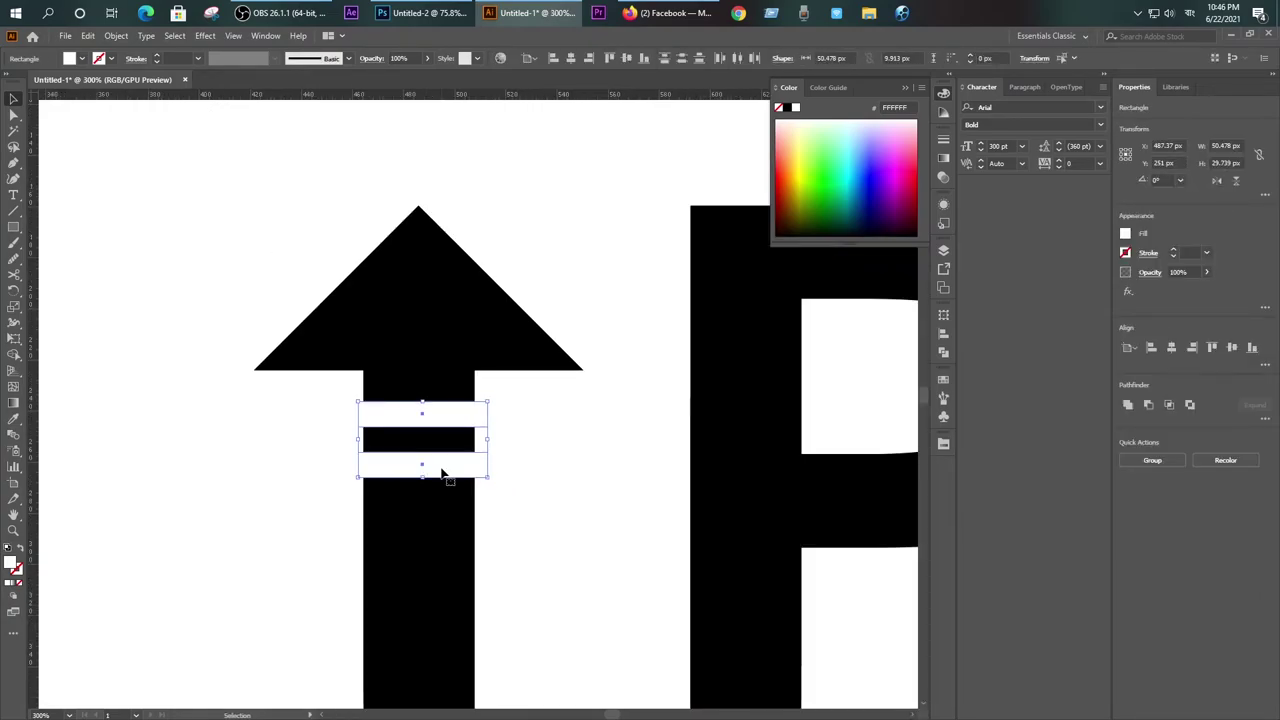
scroll(443, 474, up, 2)
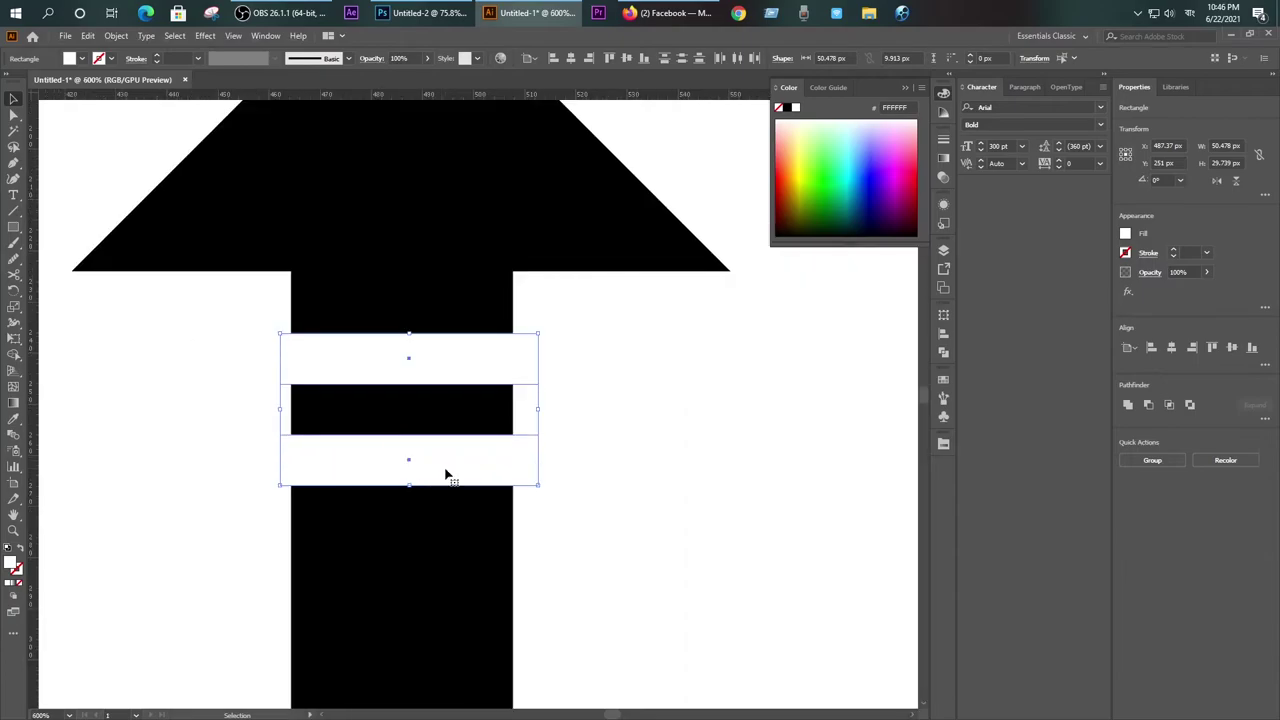
drag(446, 471, 444, 573)
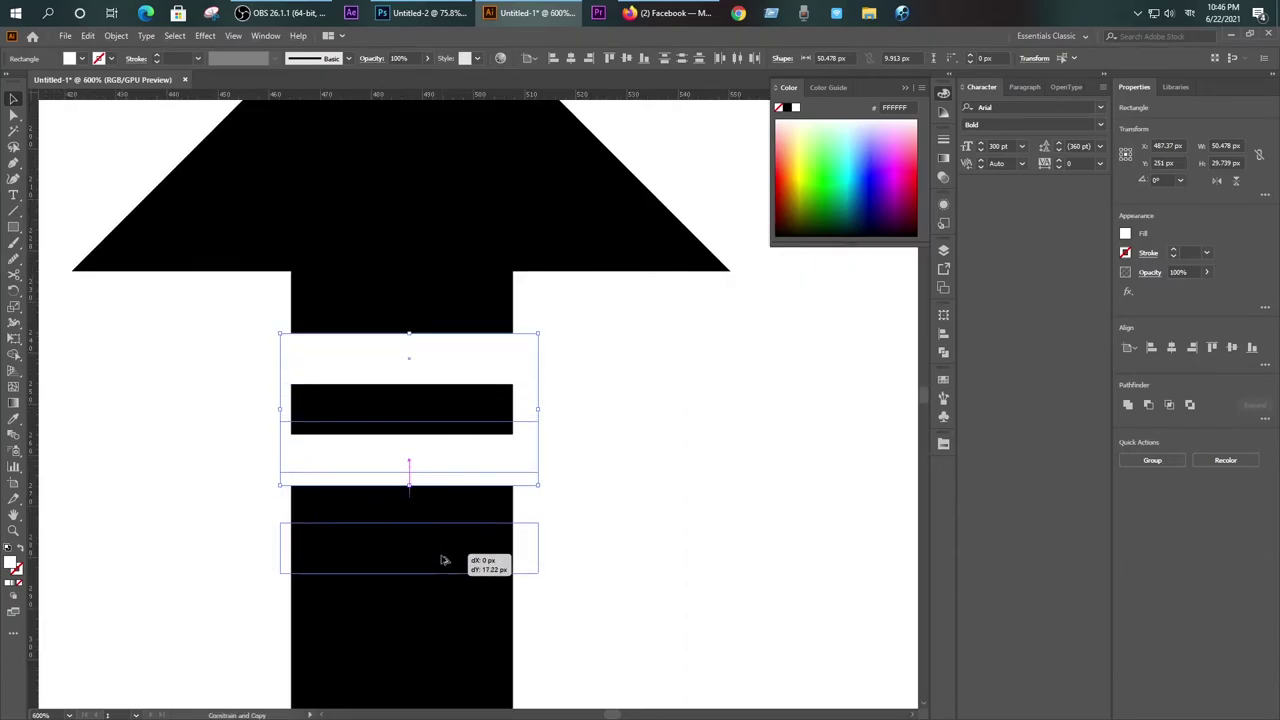
mouse_move(444, 573)
mouse_down()
mouse_move(580, 574)
mouse_move(514, 514)
mouse_up()
click(611, 549)
scroll(591, 540, down, 1)
scroll(591, 544, down, 2)
scroll(591, 544, down, 2)
scroll(476, 488, up, 2)
scroll(476, 488, up, 2)
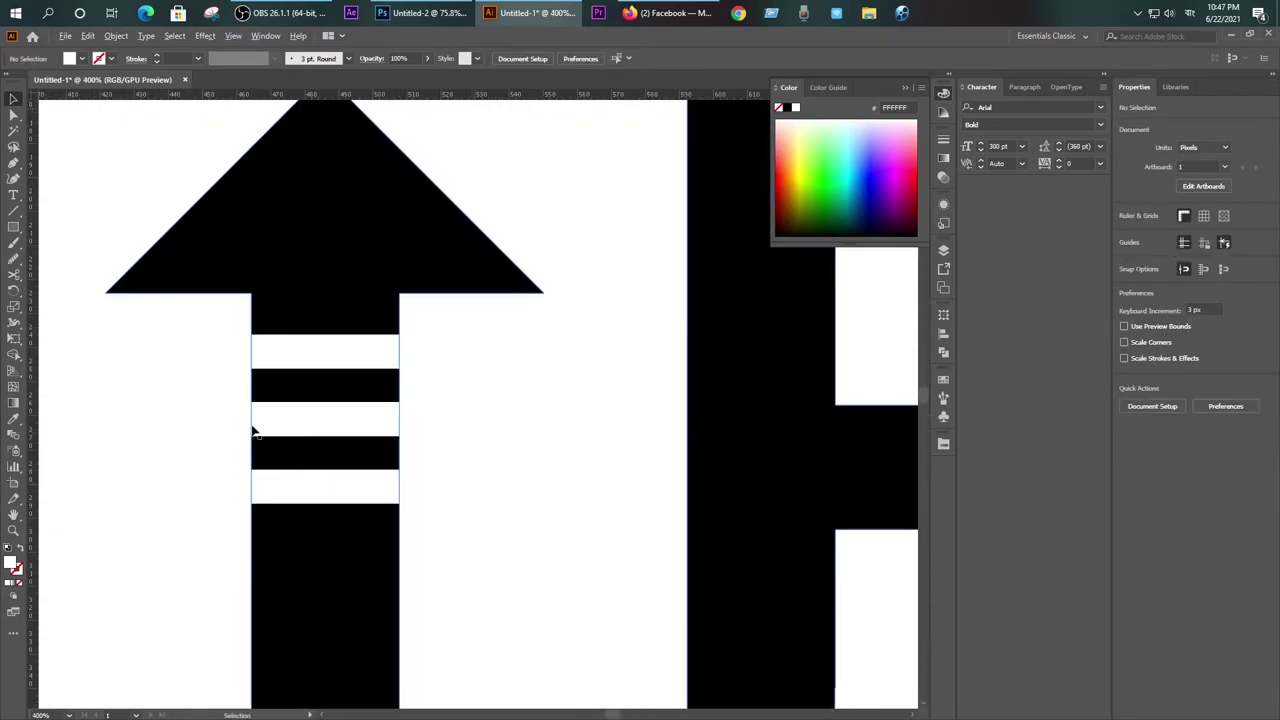
Step: Use Shape Builder on the three stripes and arrow to cut three gaps in the stem
drag(195, 320, 420, 478)
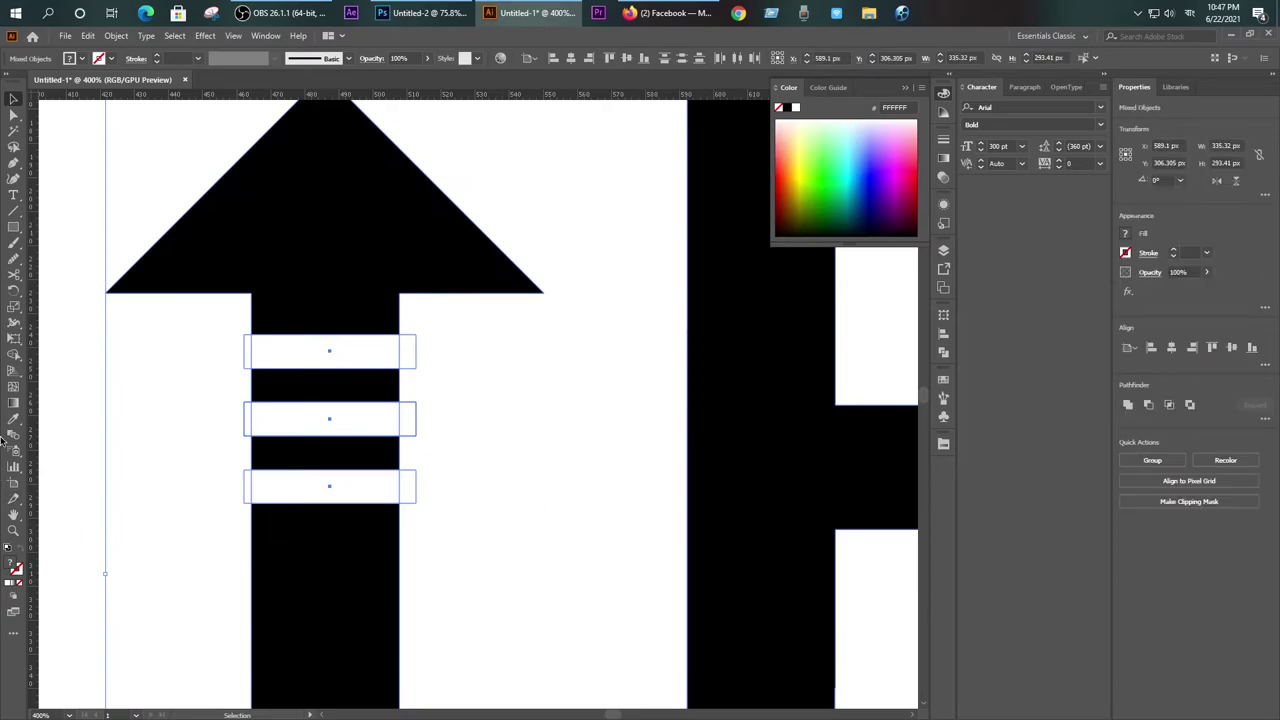
click(14, 354)
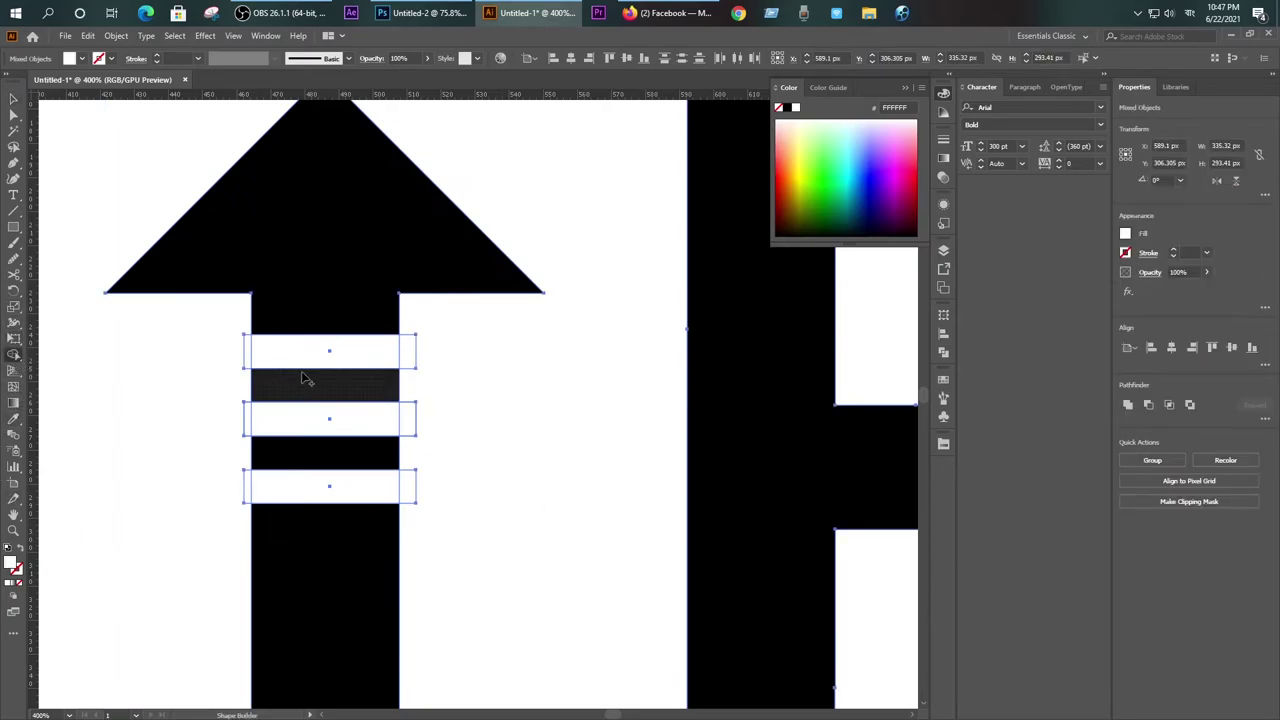
drag(220, 350, 470, 358)
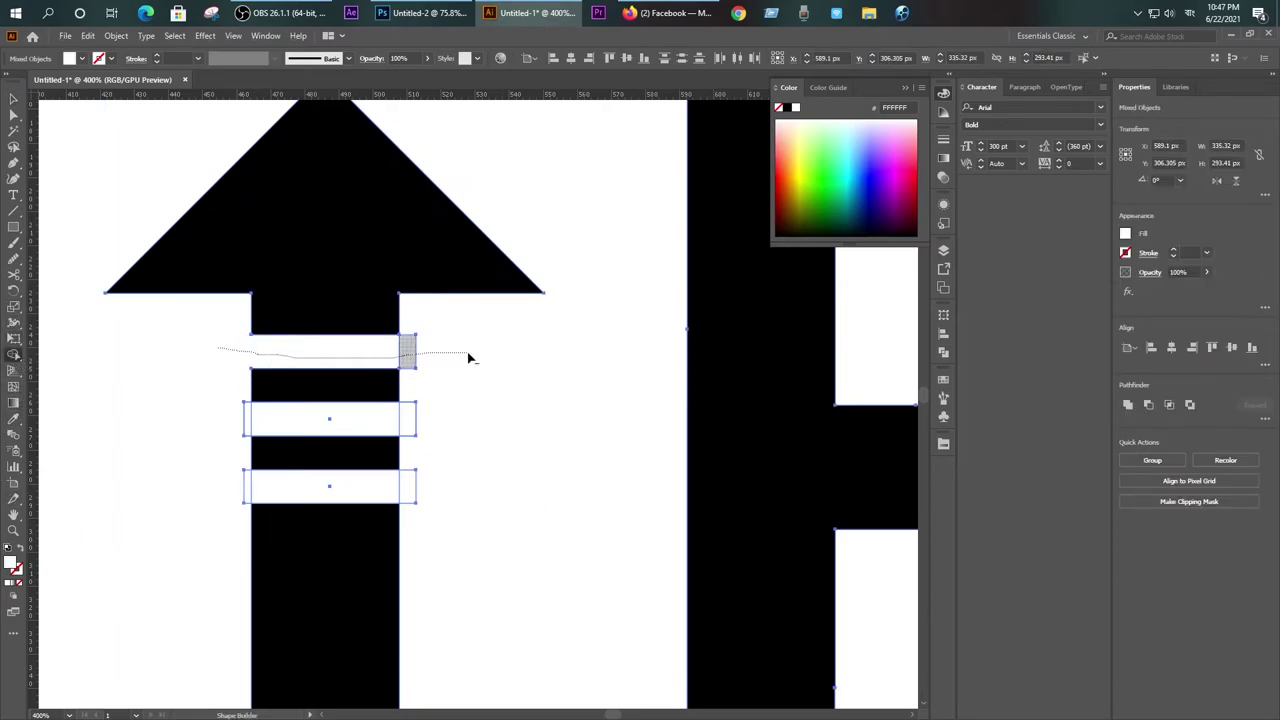
mouse_move(425, 429)
mouse_down()
mouse_move(180, 429)
mouse_move(290, 493)
mouse_move(432, 495)
mouse_up()
alt+scroll(403, 486, down, 2)
alt+scroll(403, 486, down, 1)
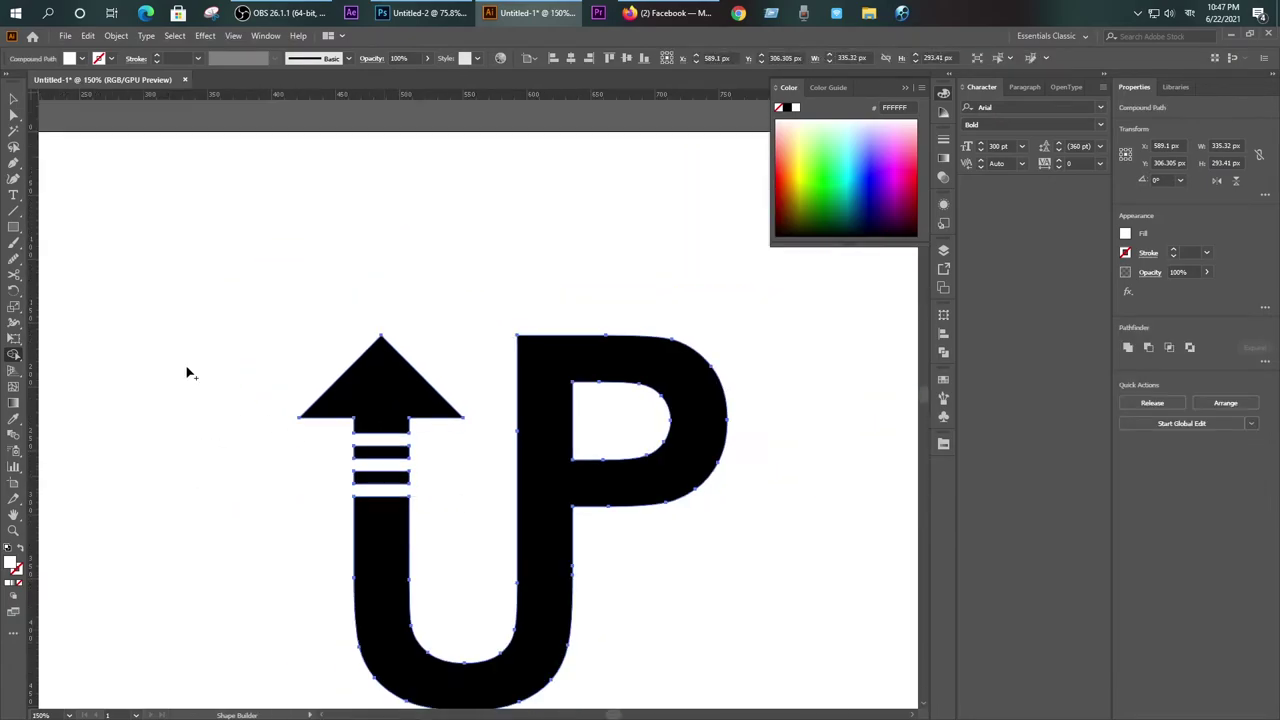
click(14, 98)
click(149, 294)
alt+scroll(340, 500, down, 1)
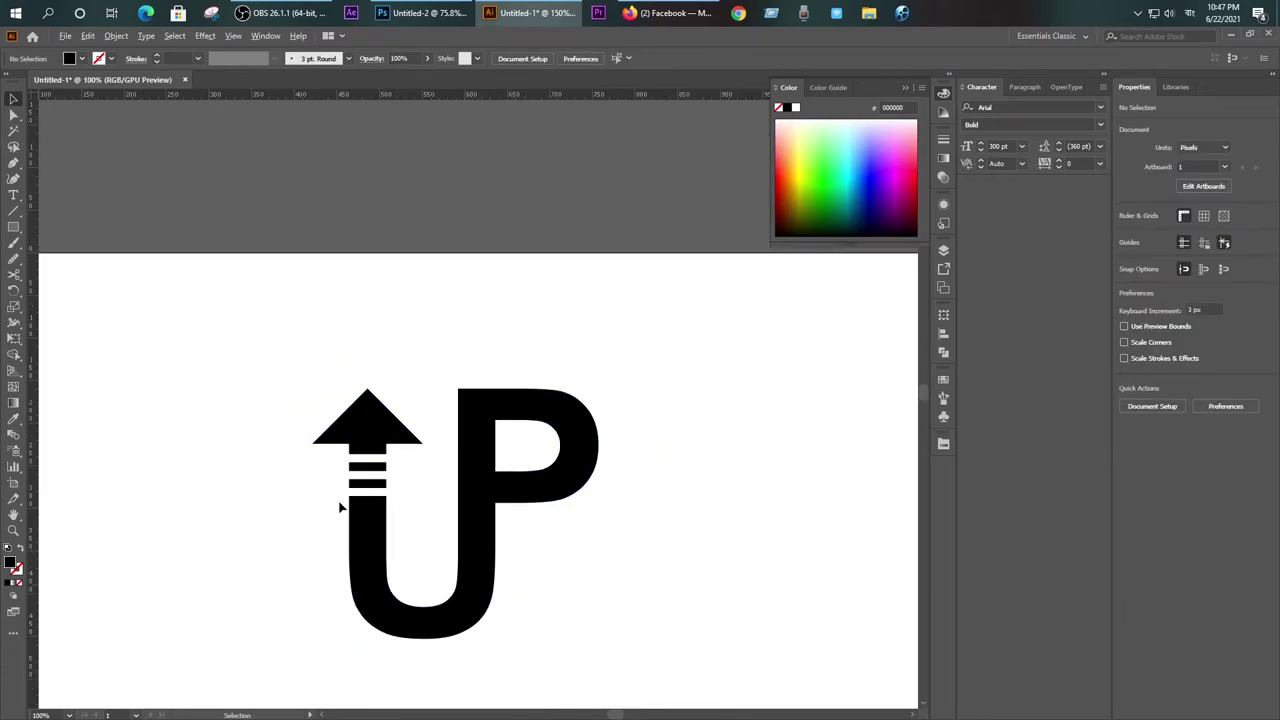
alt+scroll(355, 515, down, 1)
scroll(414, 457, down, 1)
alt+scroll(383, 457, up, 1)
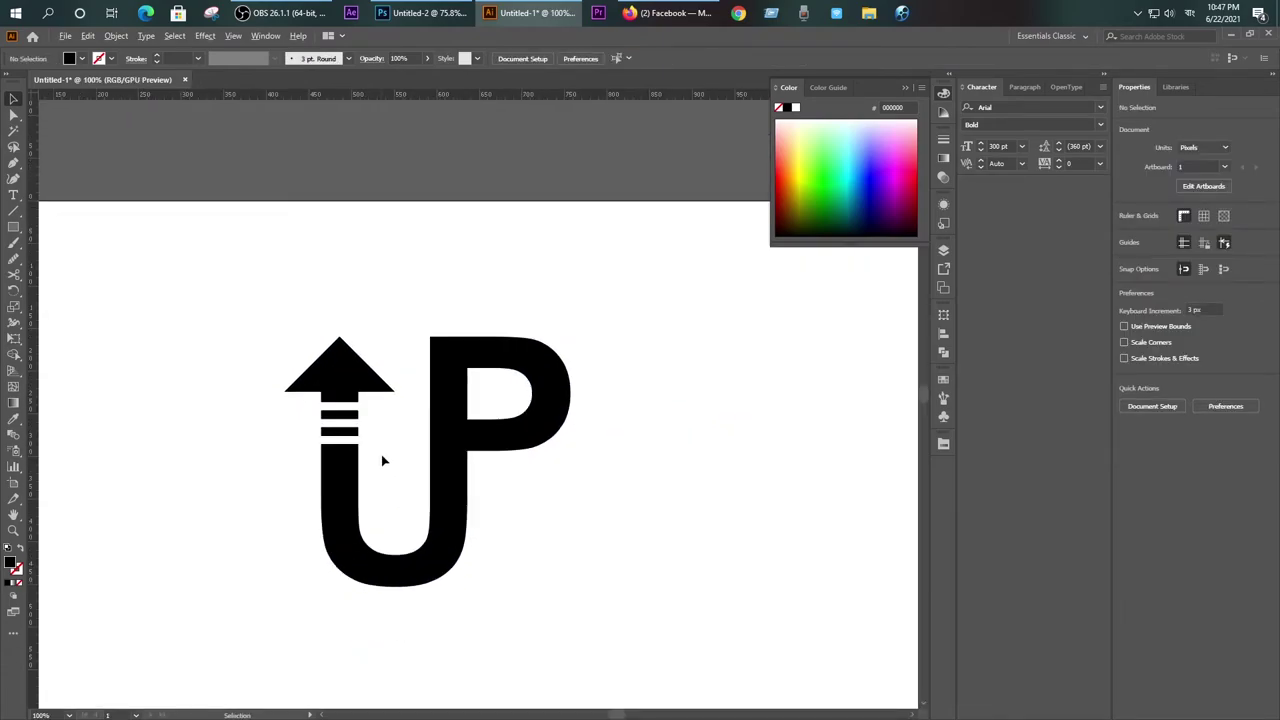
alt+scroll(393, 468, up, 1)
Step: Draw a thin black rectangle and stretch it into a wide bar
key(m)
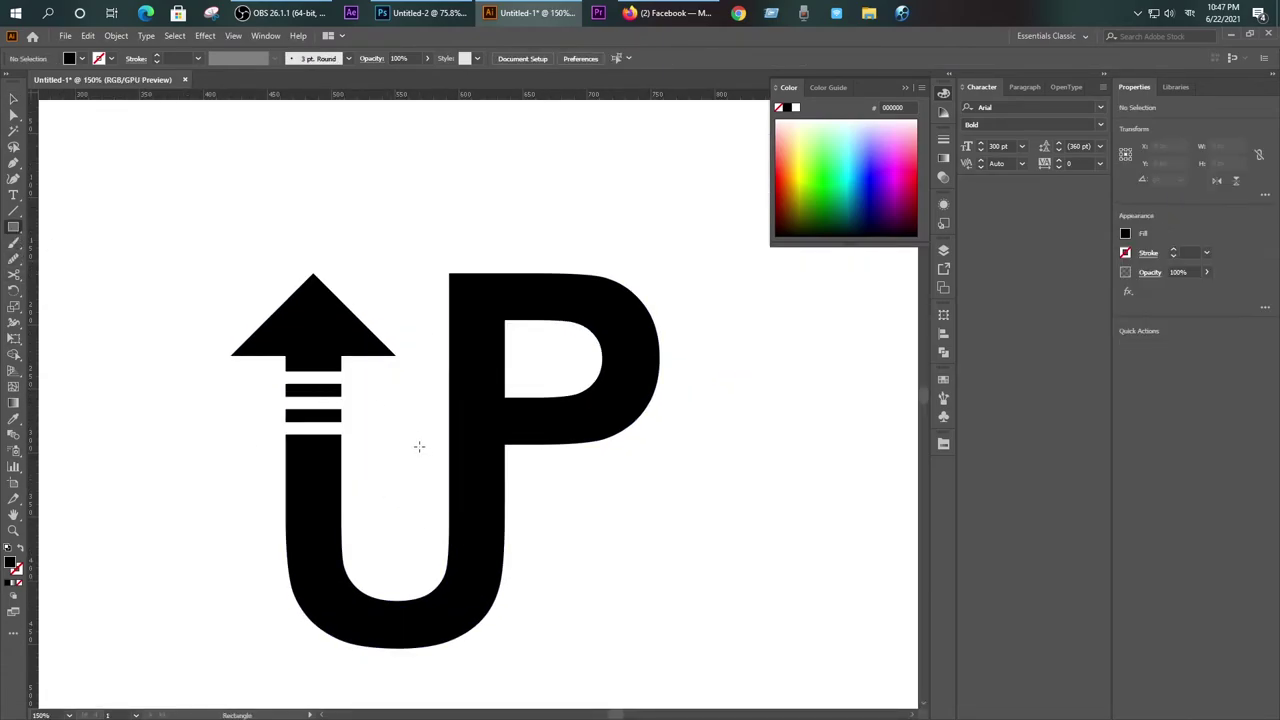
alt+scroll(342, 403, up, 2)
alt+scroll(342, 403, up, 1)
alt+scroll(341, 403, up, 1)
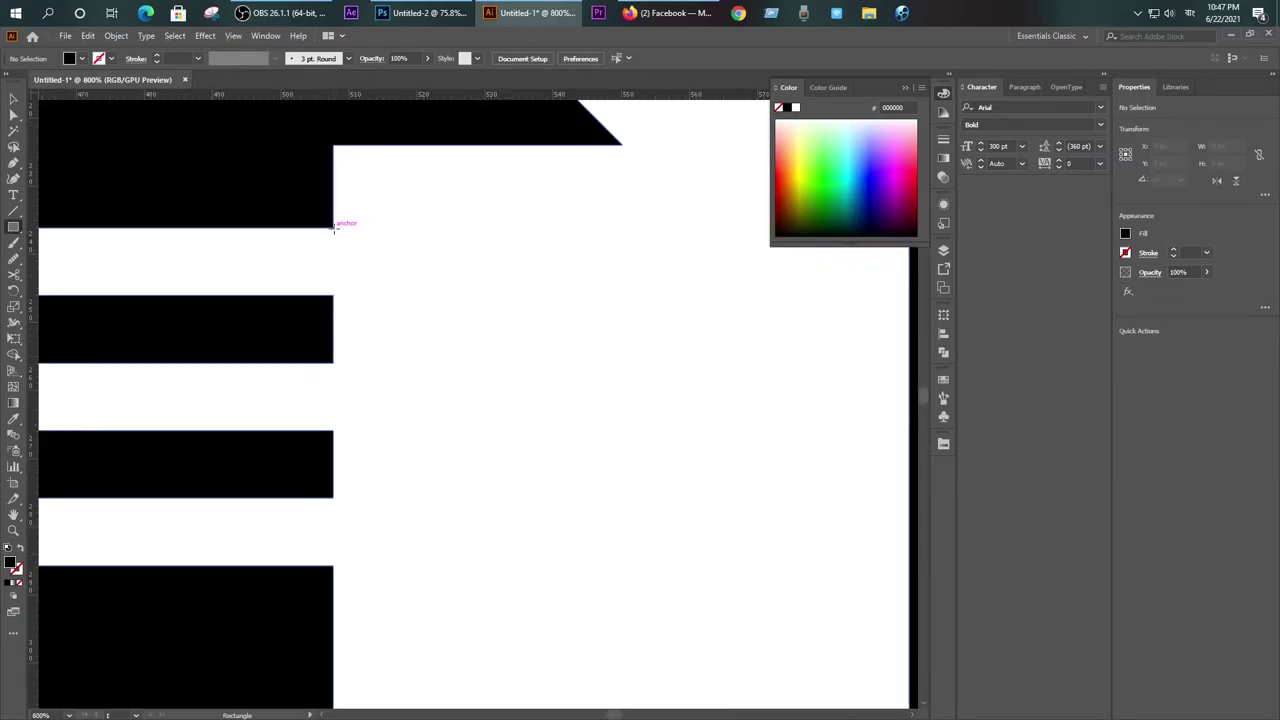
drag(333, 228, 343, 361)
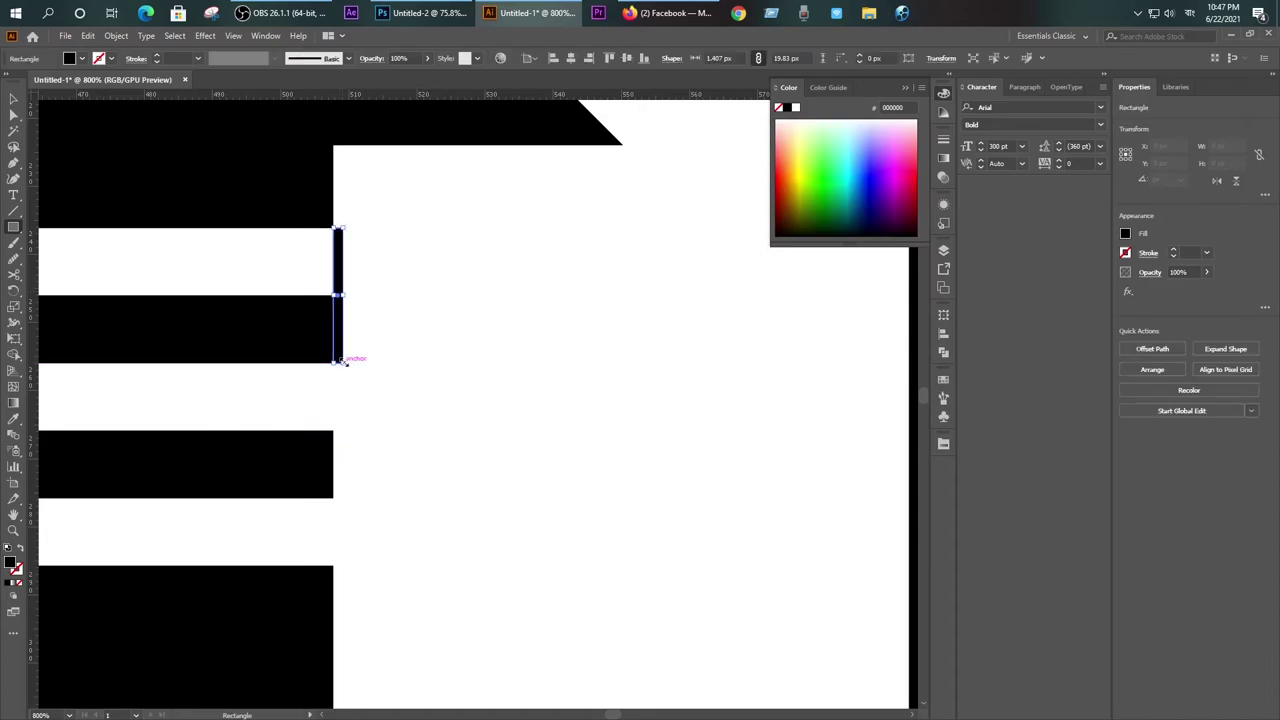
click(14, 98)
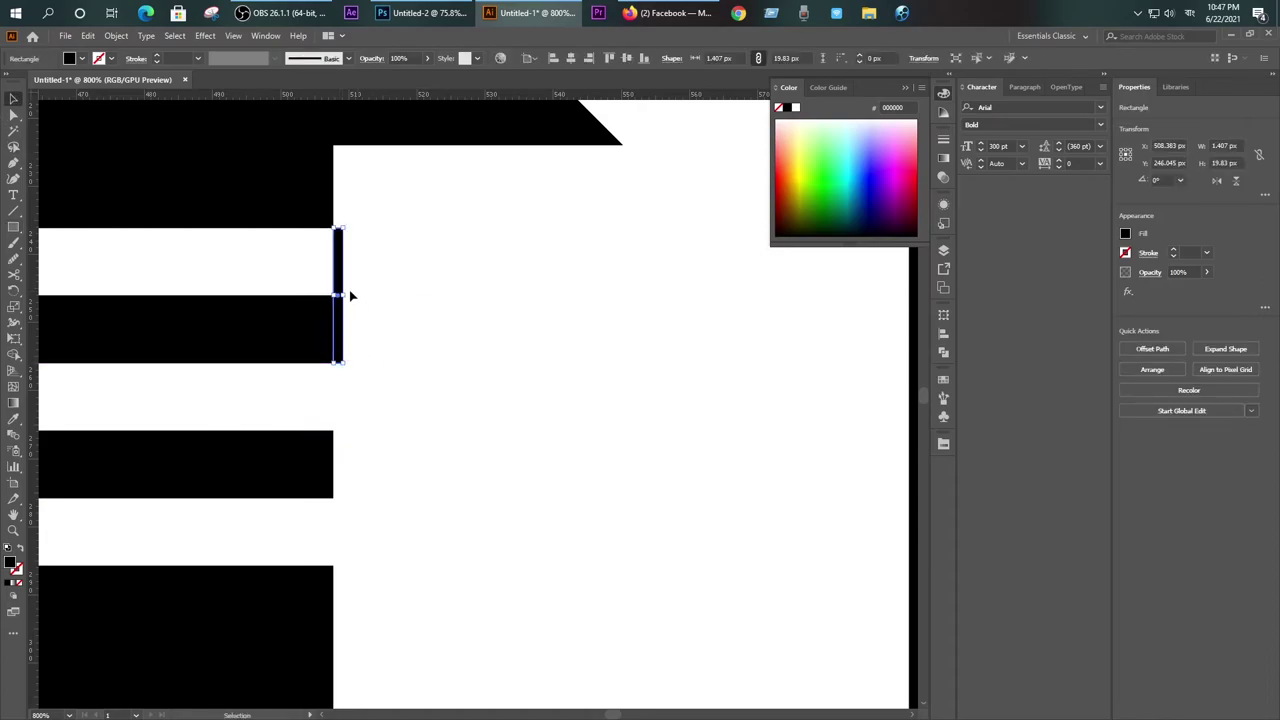
drag(344, 294, 756, 330)
Step: Move the bar beside the P and lengthen it to 169.929 × 19.83 px
key(ctrl+0)
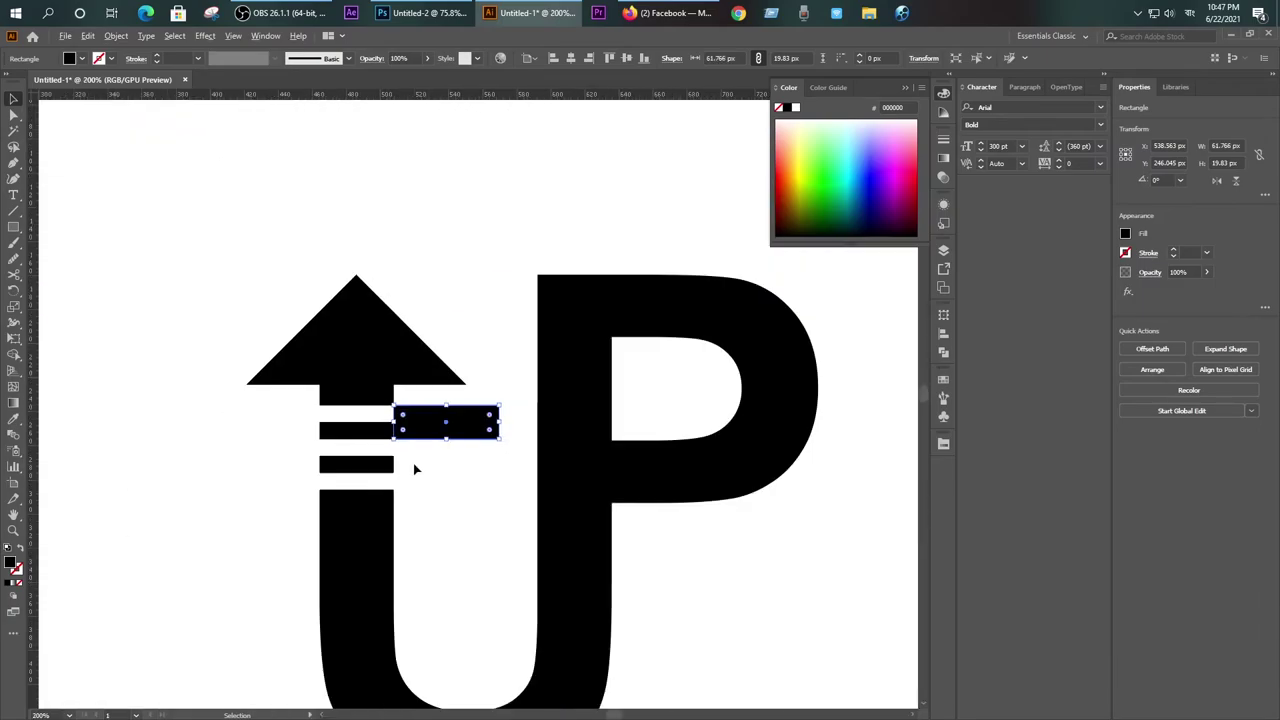
drag(463, 447, 686, 592)
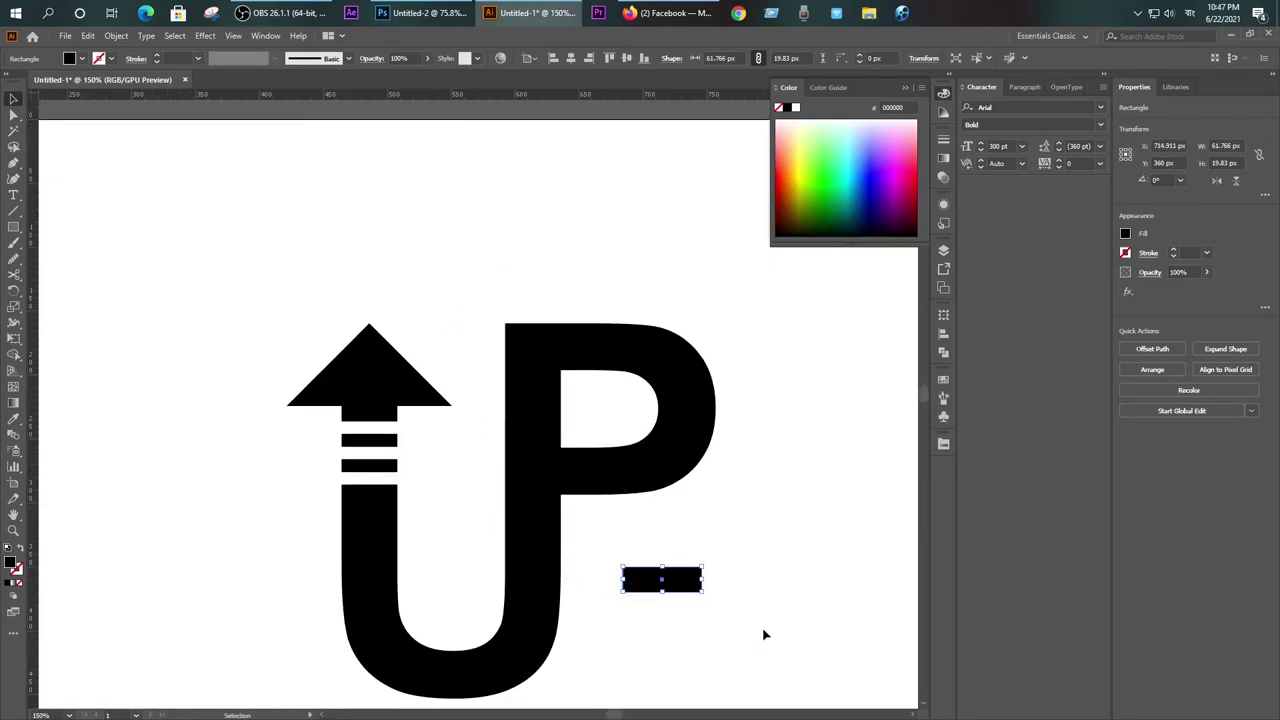
key(ctrl+equal)
key(ctrl+equal)
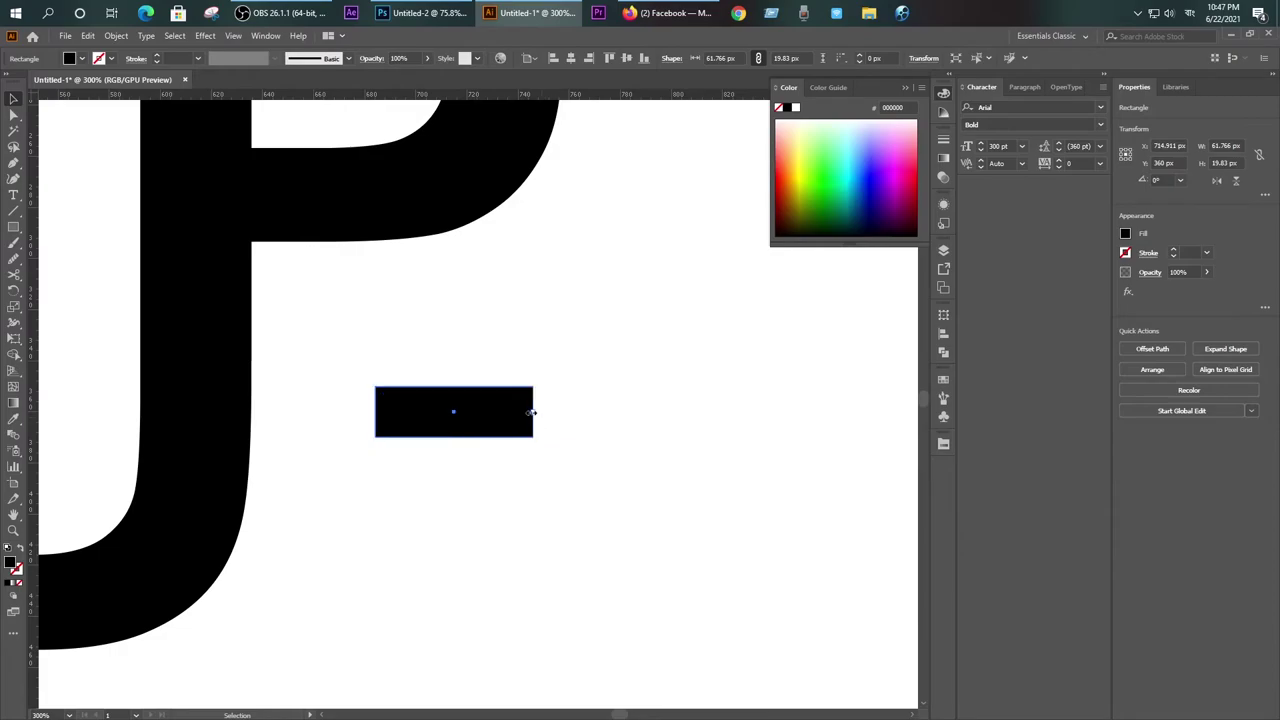
drag(531, 412, 800, 410)
key(ctrl+0)
Step: Make a copy of the black bar rotated -45° with Transform > Rotate
right_click(630, 448)
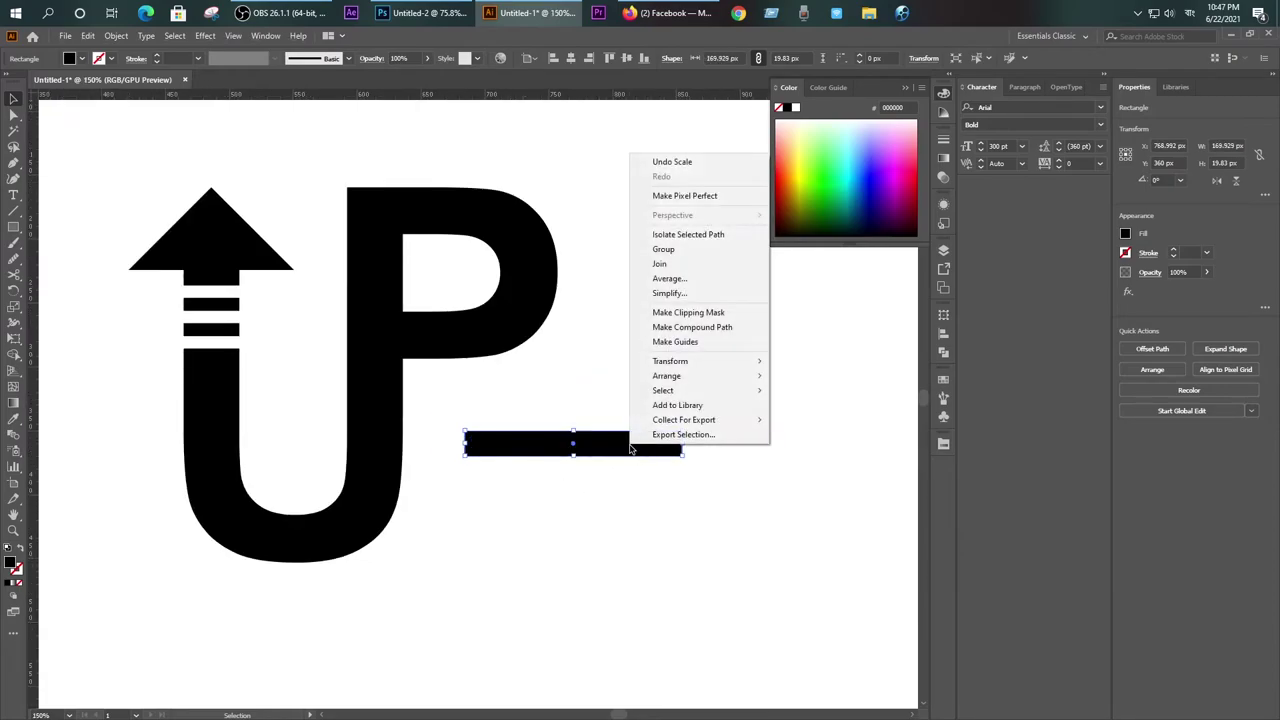
click(806, 397)
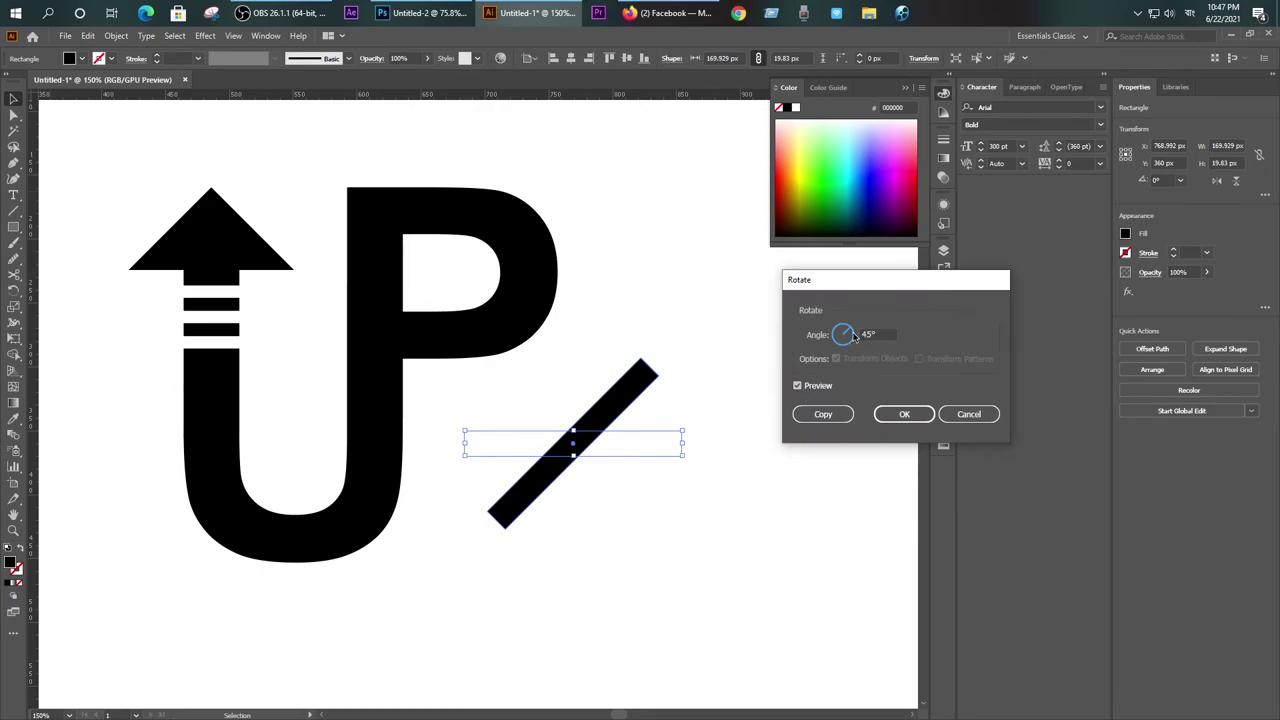
click(797, 386)
click(868, 334)
click(855, 337)
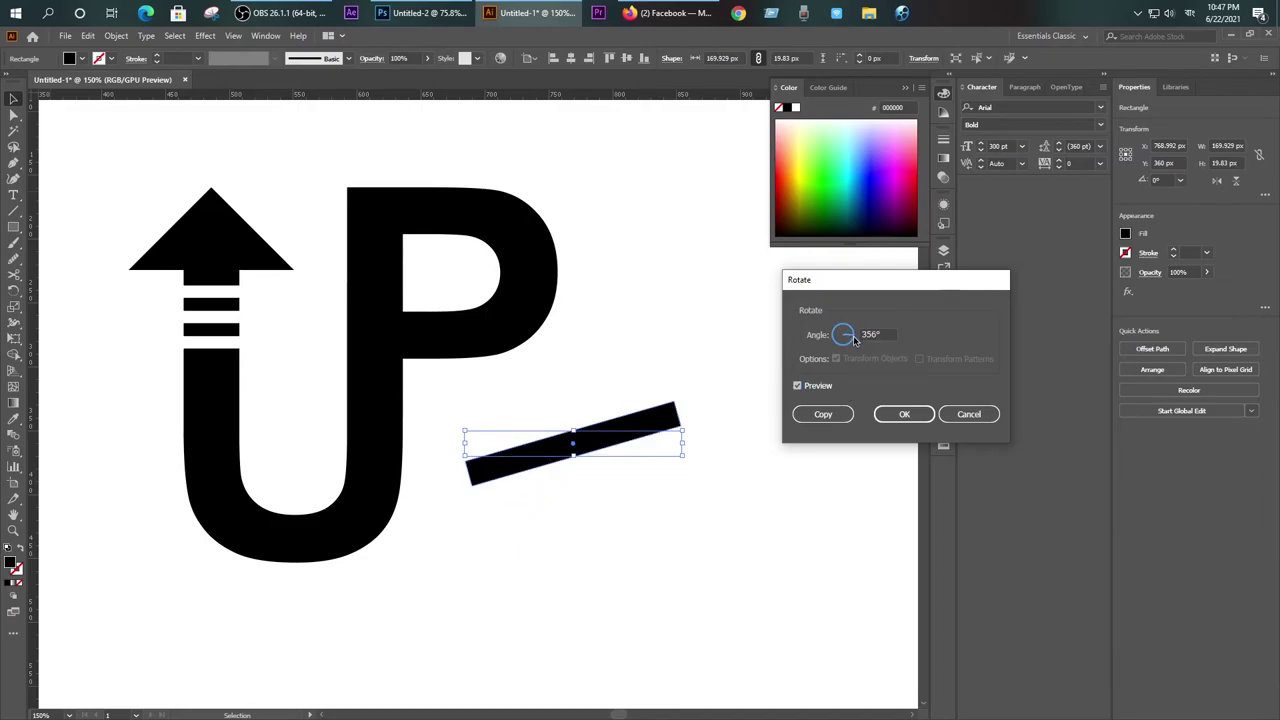
drag(848, 315, 866, 344)
click(874, 334)
text(-45)
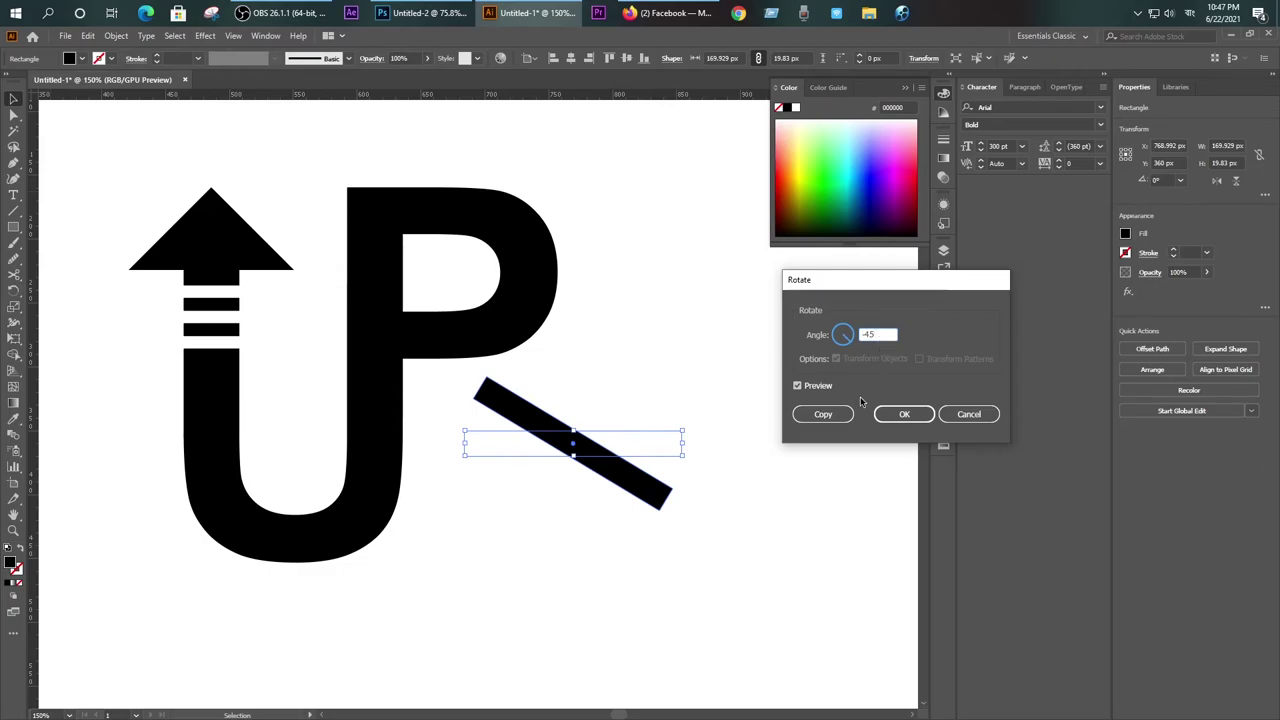
click(823, 414)
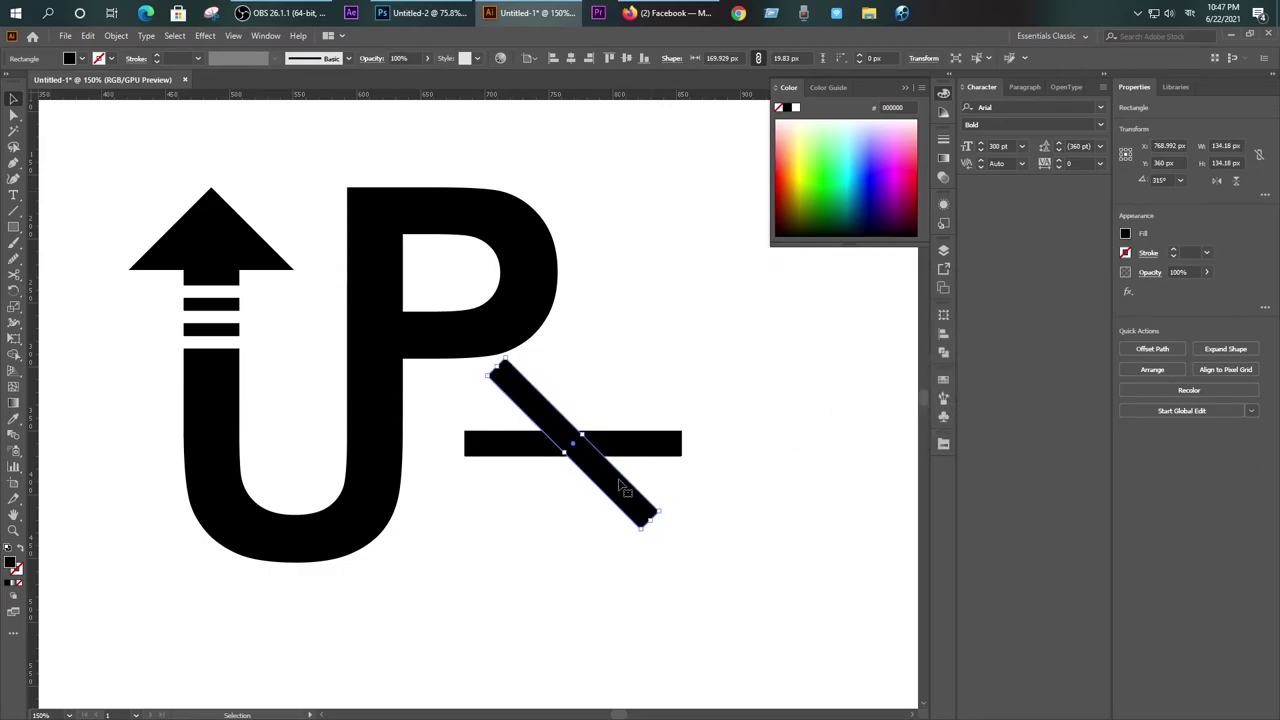
Step: Move the diagonal bar over the U and delete the horizontal bar
drag(618, 484, 433, 494)
click(615, 447)
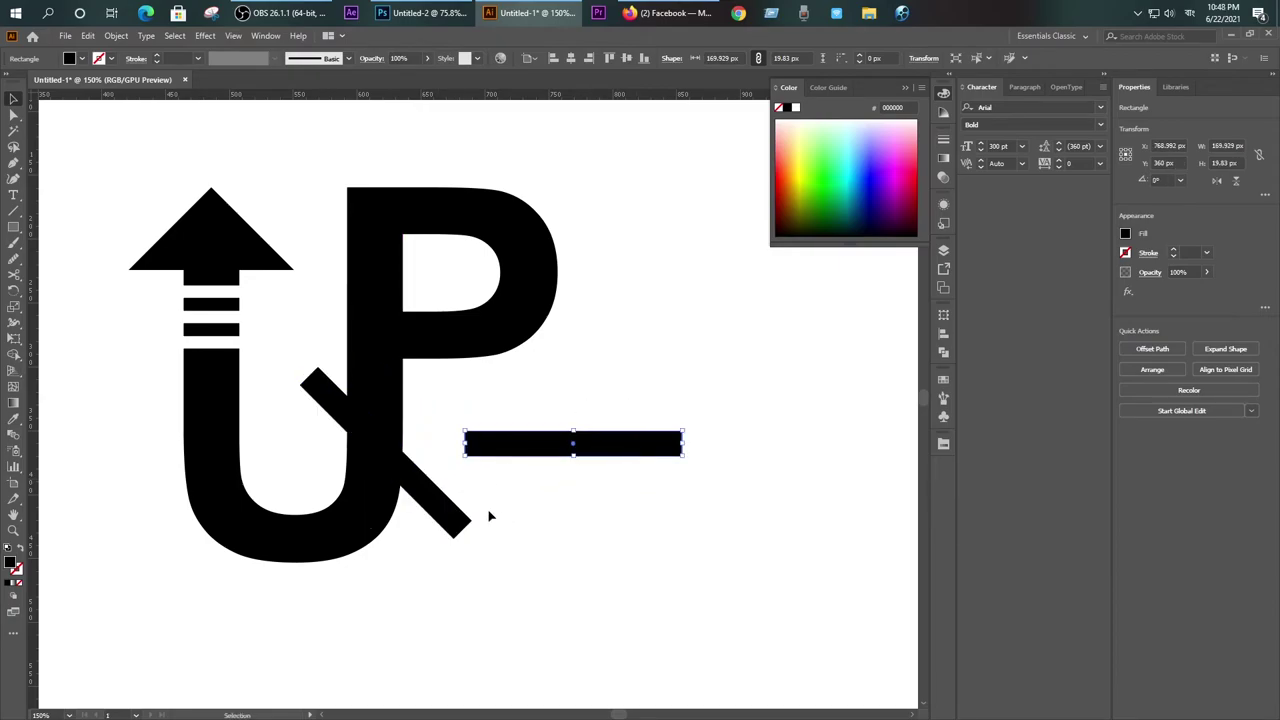
key(Delete)
click(437, 497)
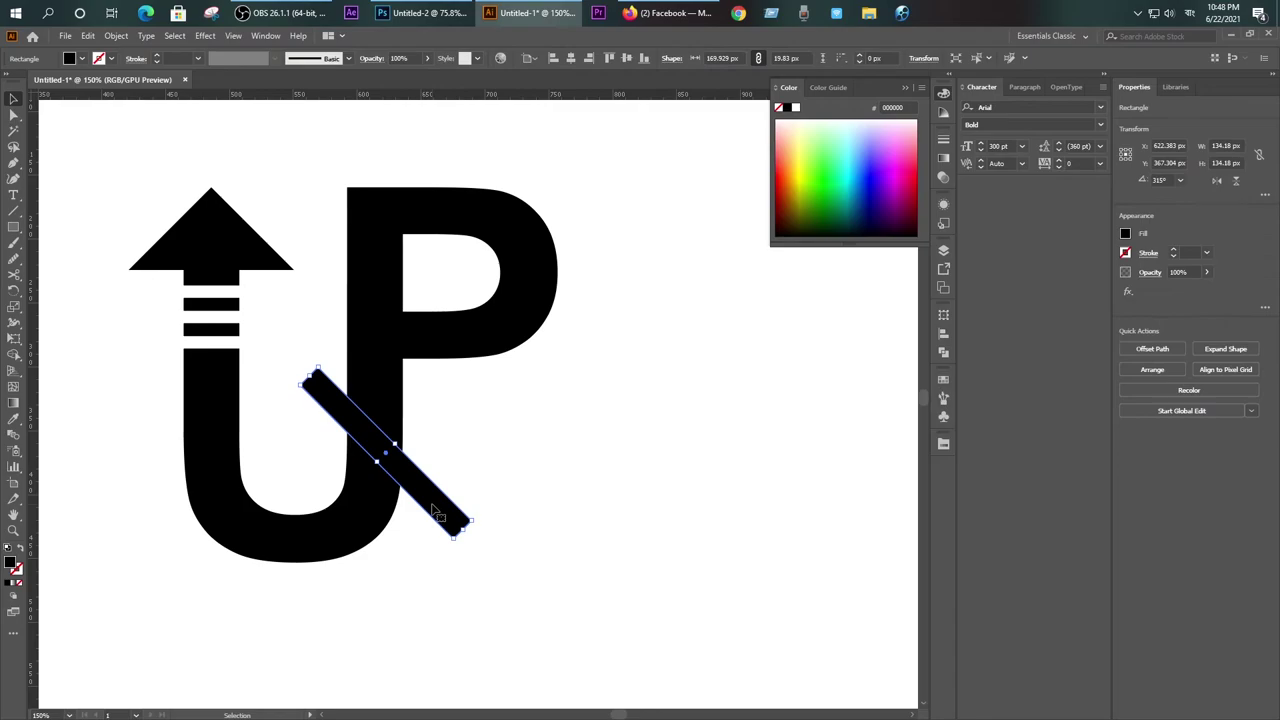
drag(430, 500, 402, 490)
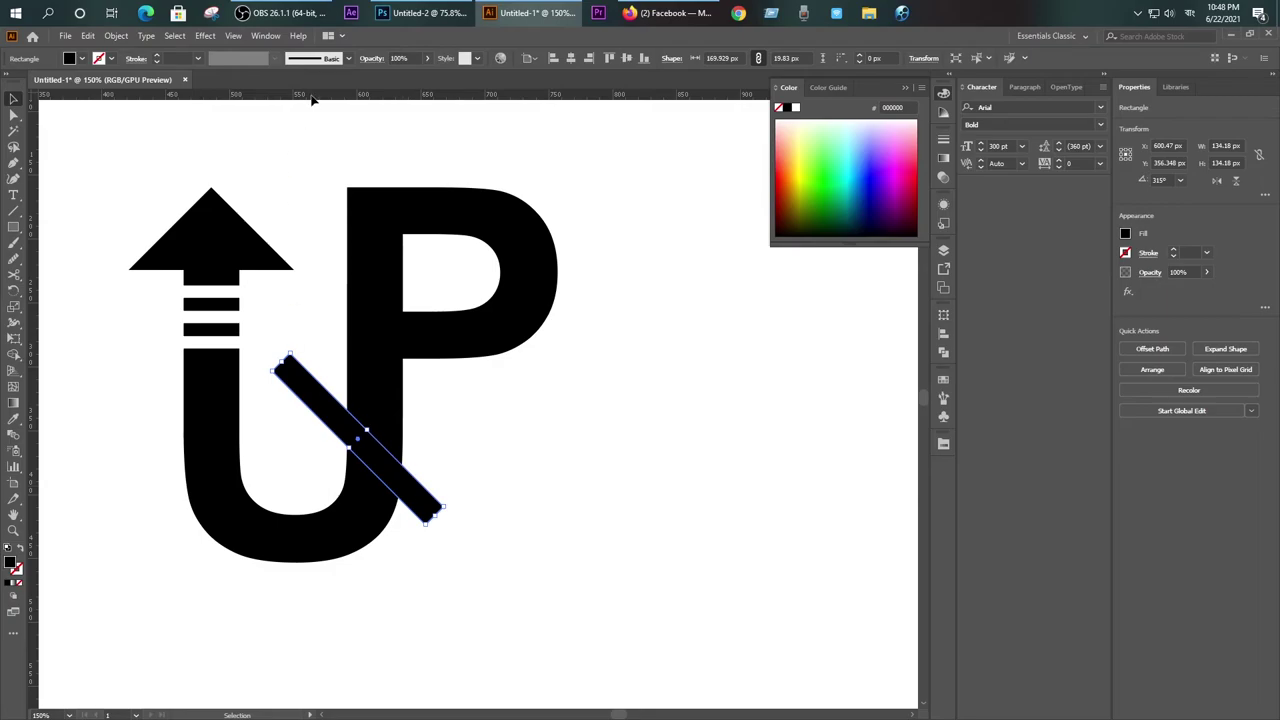
Step: Add a horizontal guide across the logo and shift the diagonal bar toward it
drag(311, 99, 338, 350)
scroll(318, 394, up, 2)
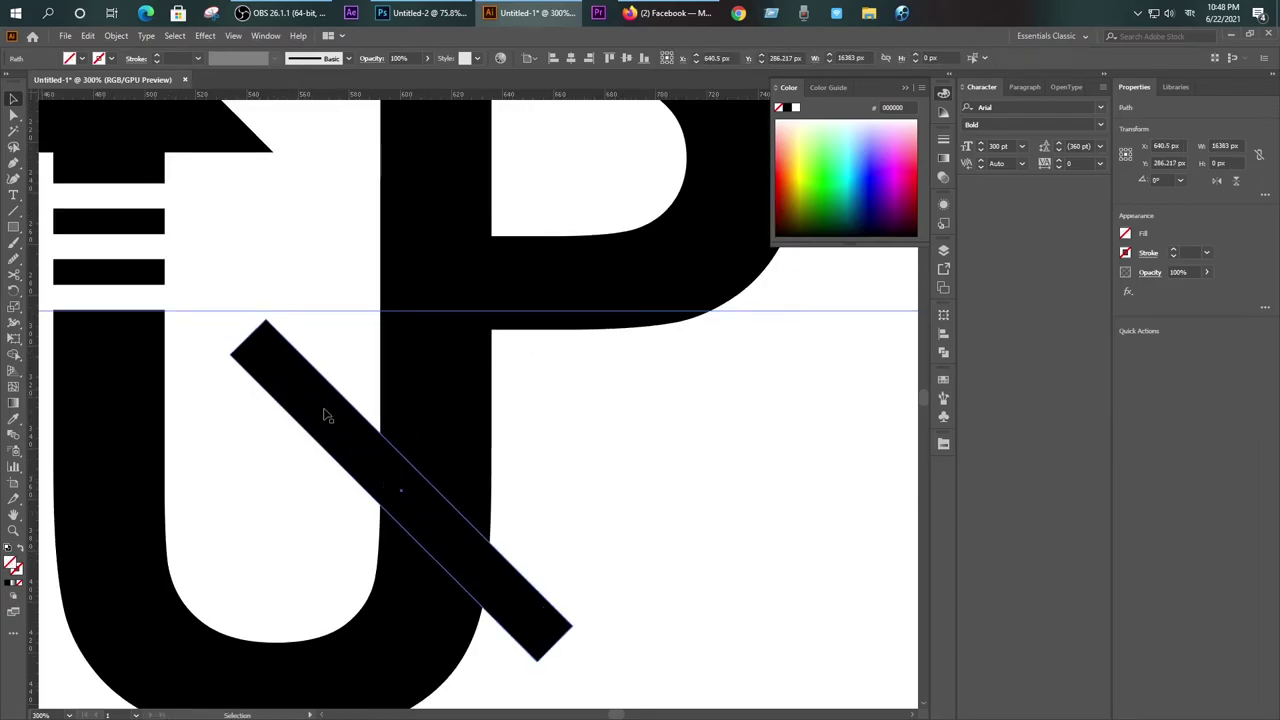
click(328, 415)
scroll(194, 323, up, 2)
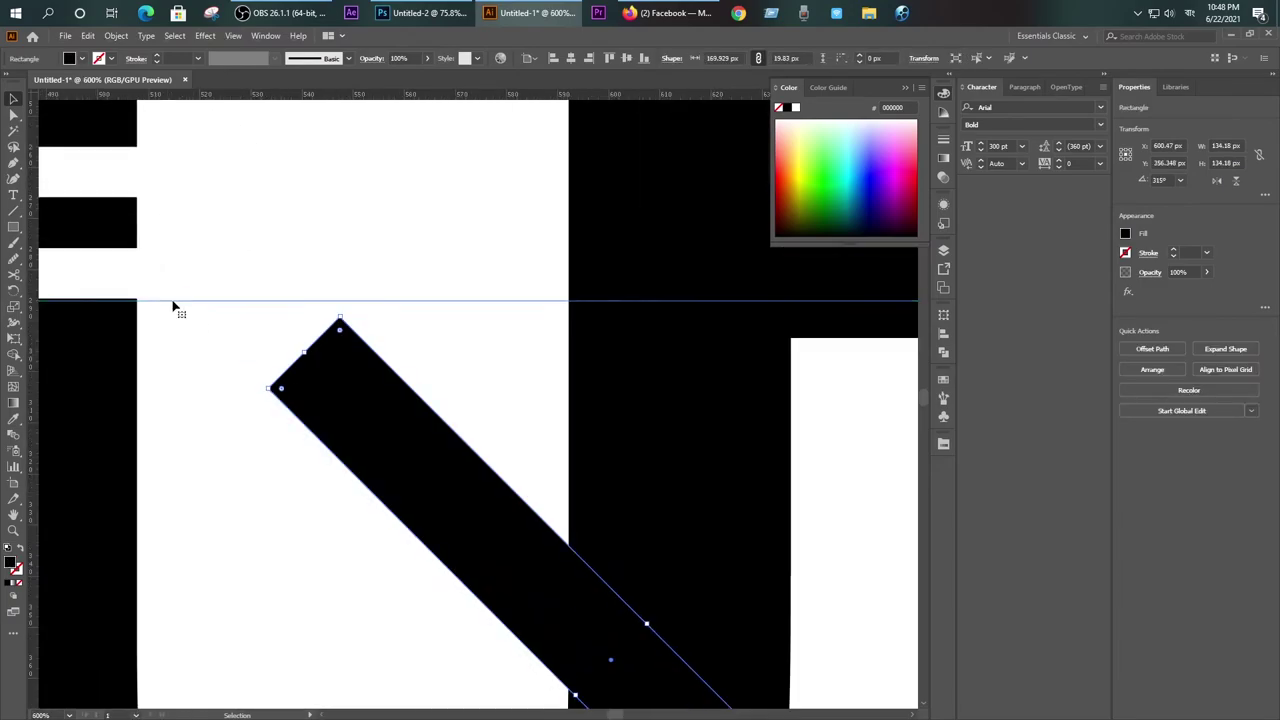
drag(173, 301, 176, 303)
scroll(217, 358, down, 3)
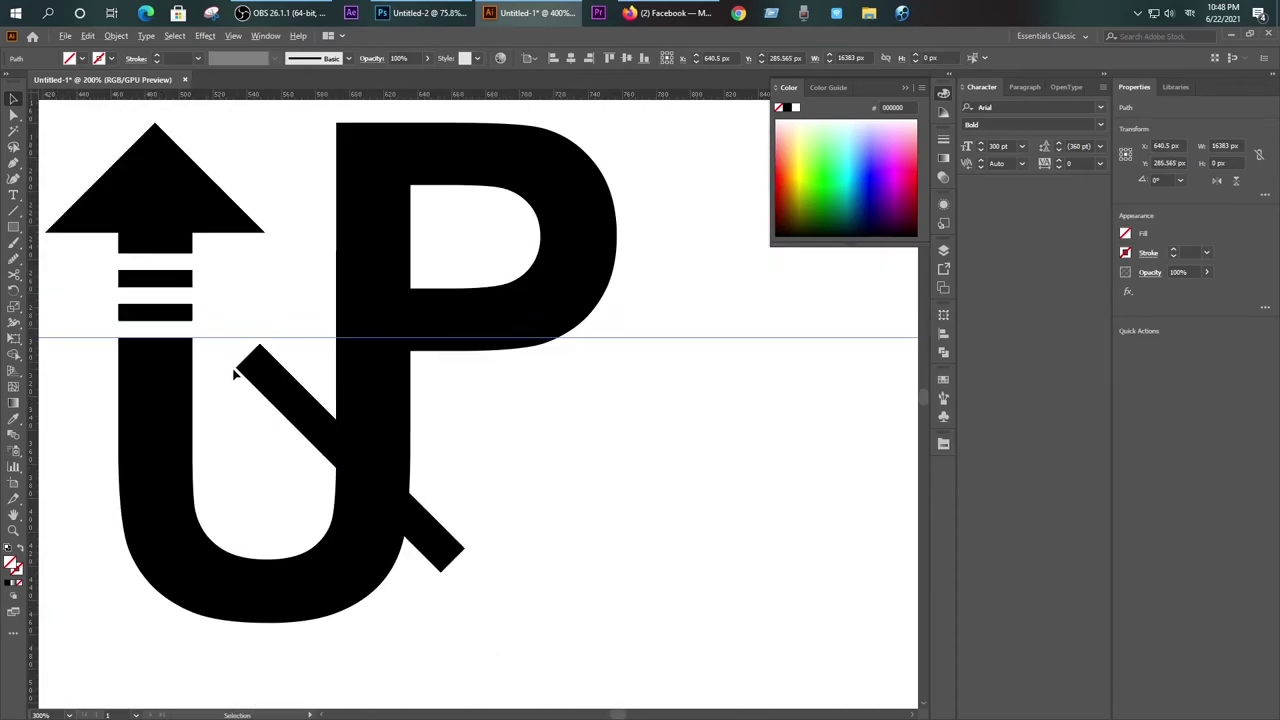
click(266, 390)
drag(299, 411, 304, 408)
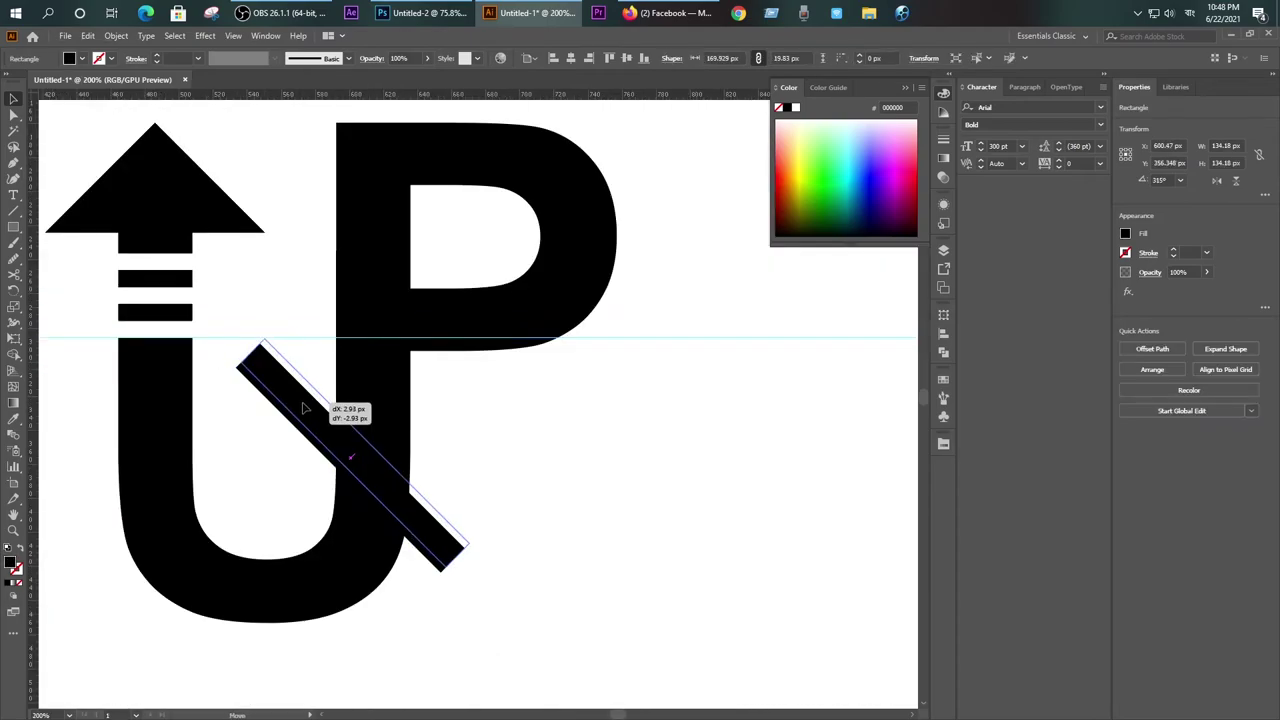
Step: Align the diagonal bar with the guide, then select the arrow, U, P and bar together
scroll(288, 387, up, 2)
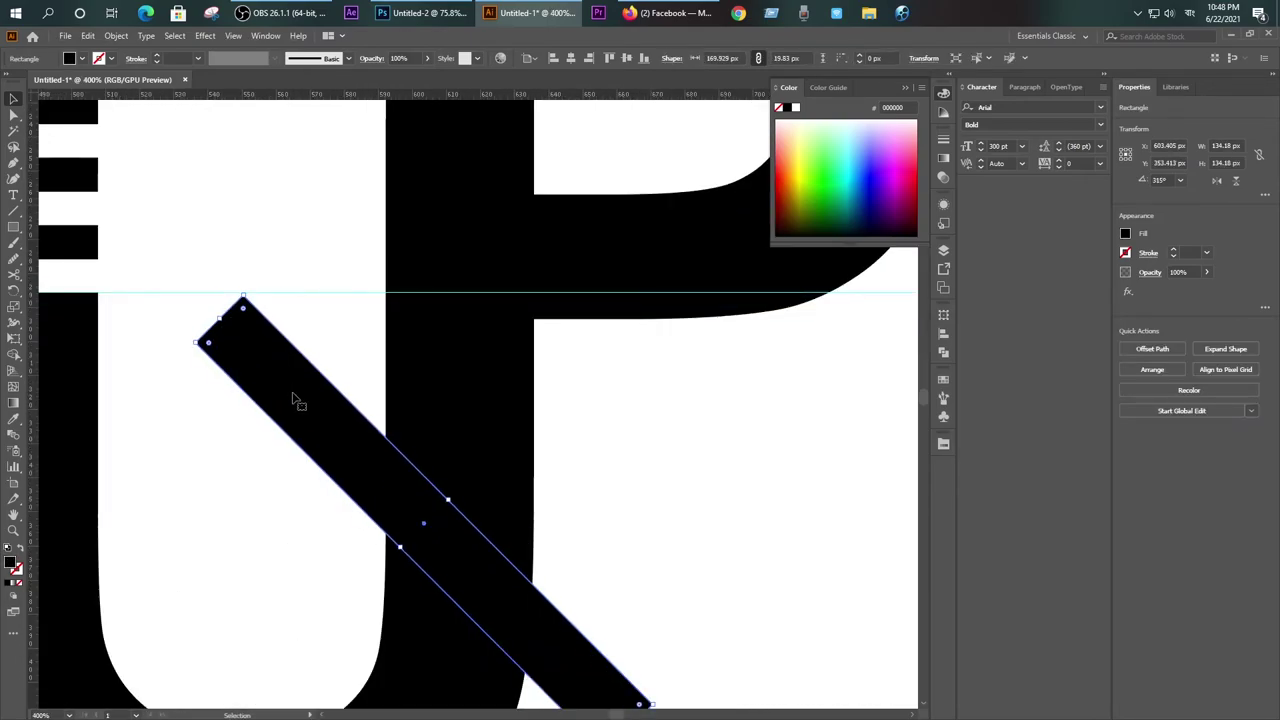
click(606, 452)
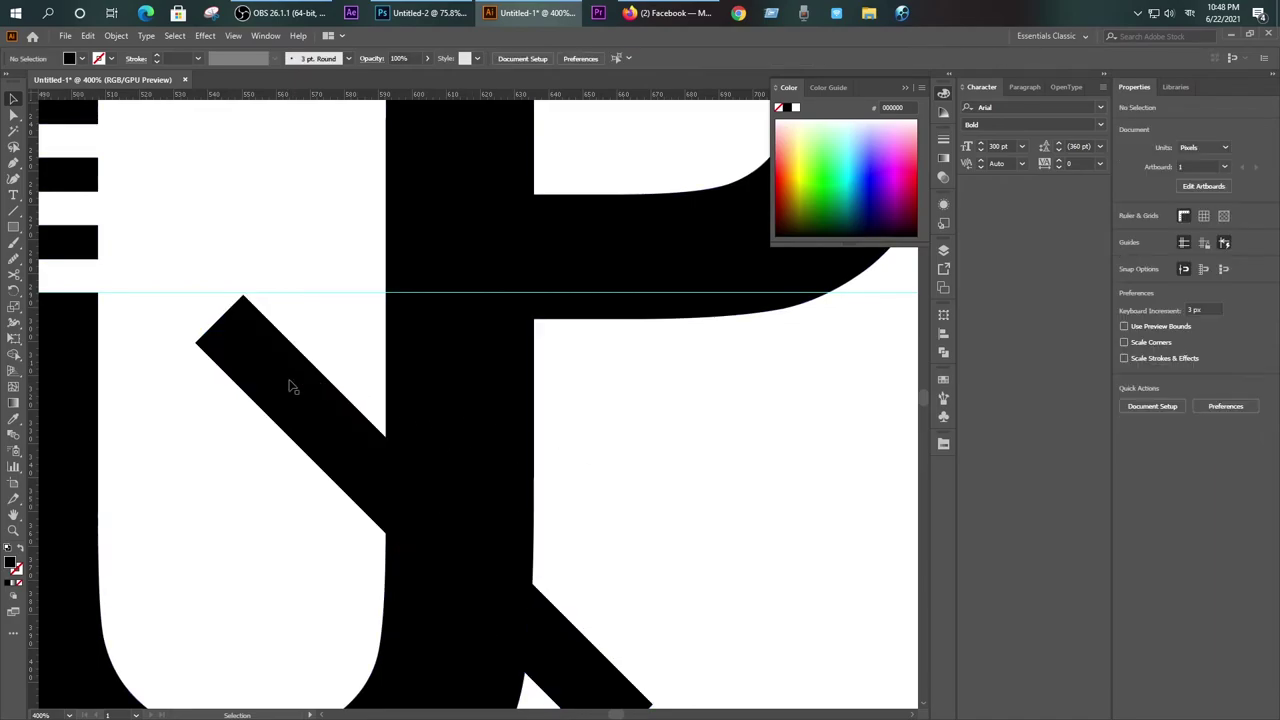
scroll(278, 364, up, 2)
drag(230, 330, 231, 332)
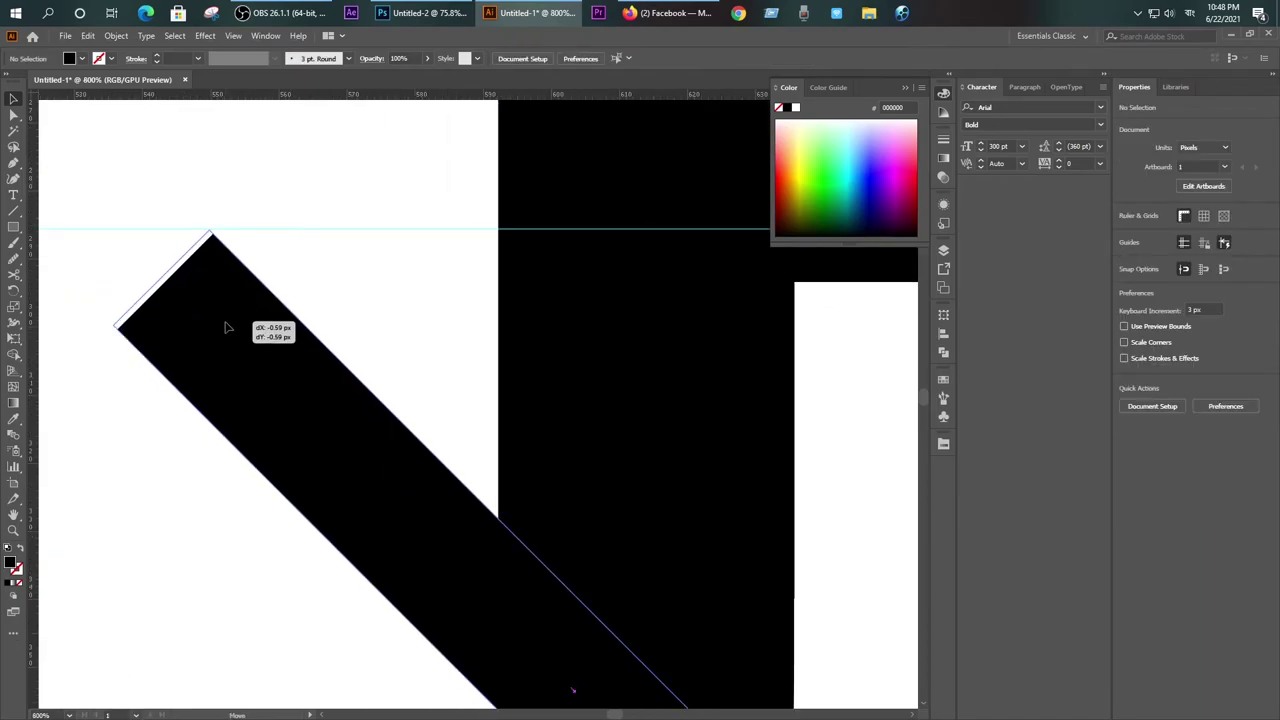
scroll(242, 345, down, 2)
scroll(434, 451, down, 1)
scroll(509, 480, down, 1)
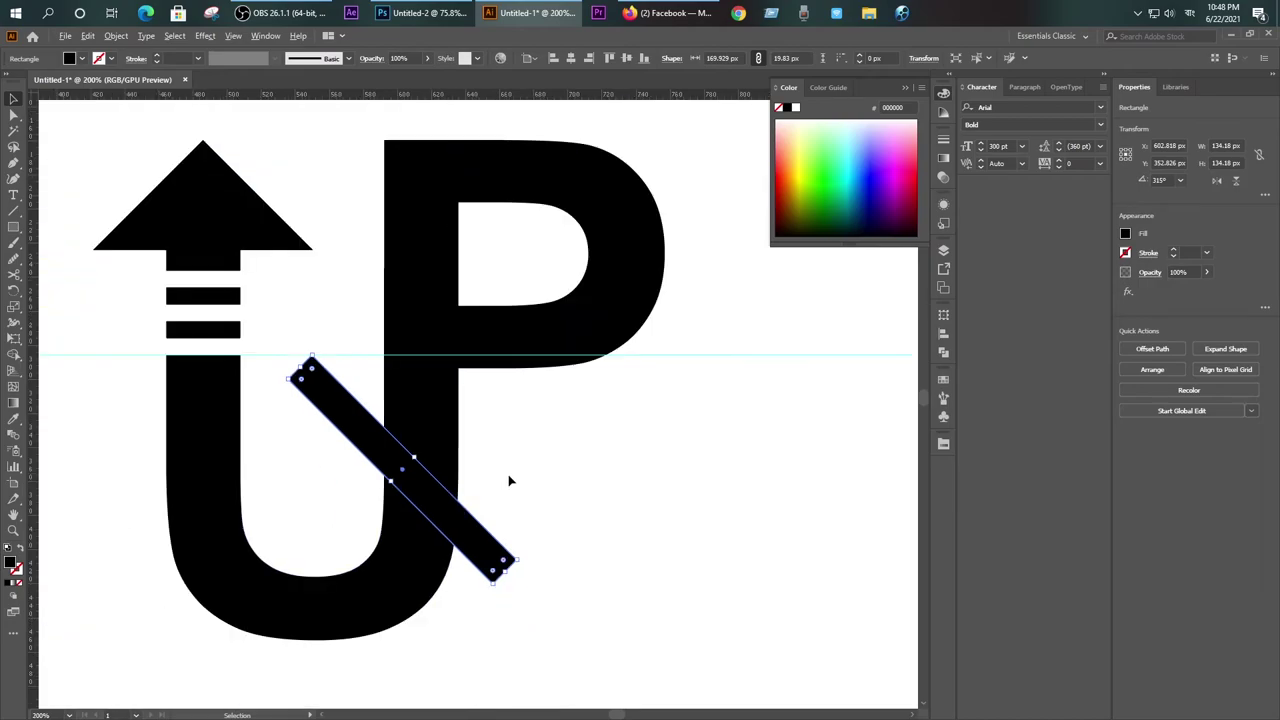
scroll(540, 520, down, 1)
click(539, 521)
click(500, 535)
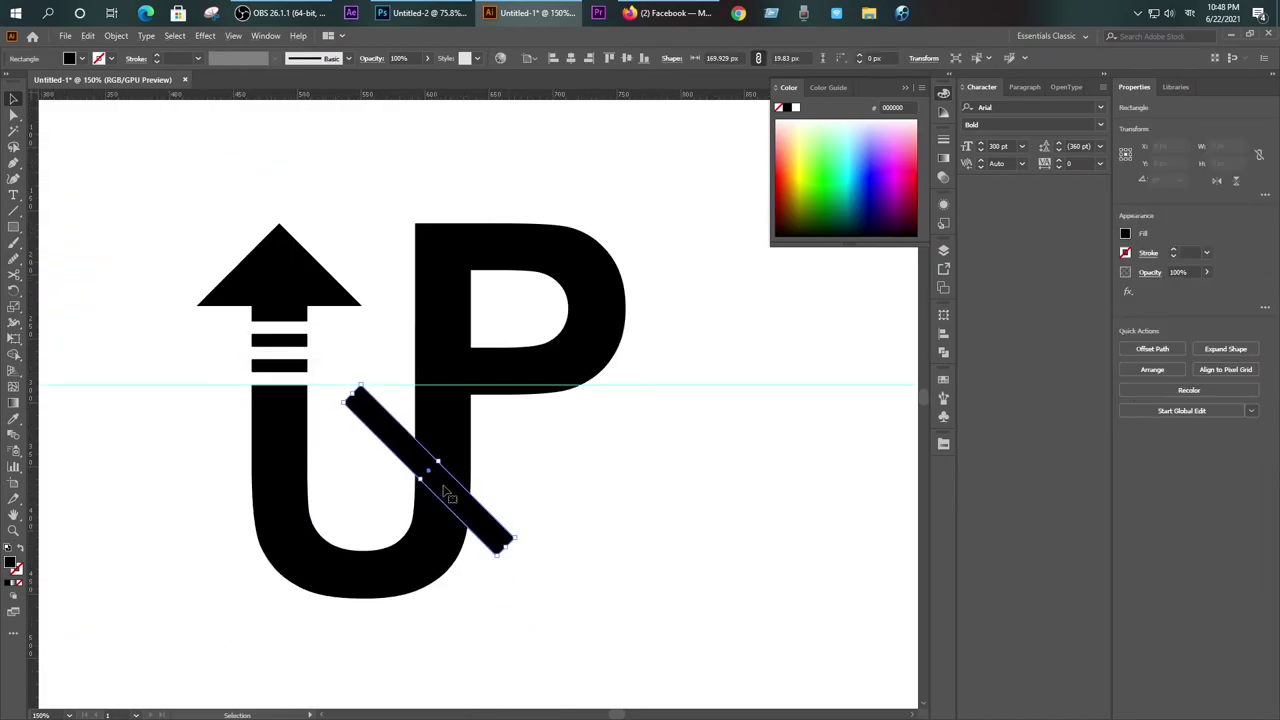
drag(551, 586, 420, 480)
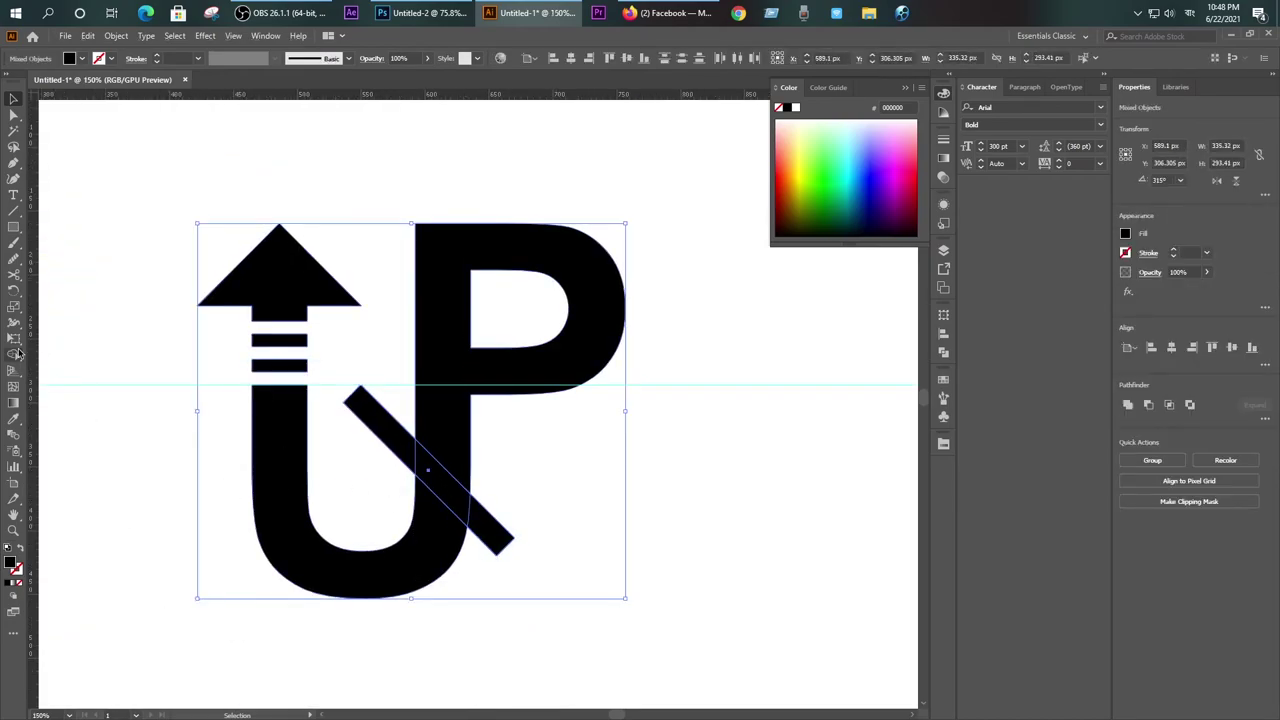
Step: Erase the diagonal bar with the Shape Builder, leaving a diagonal gap between U and P
click(15, 354)
drag(406, 443, 505, 540)
click(14, 99)
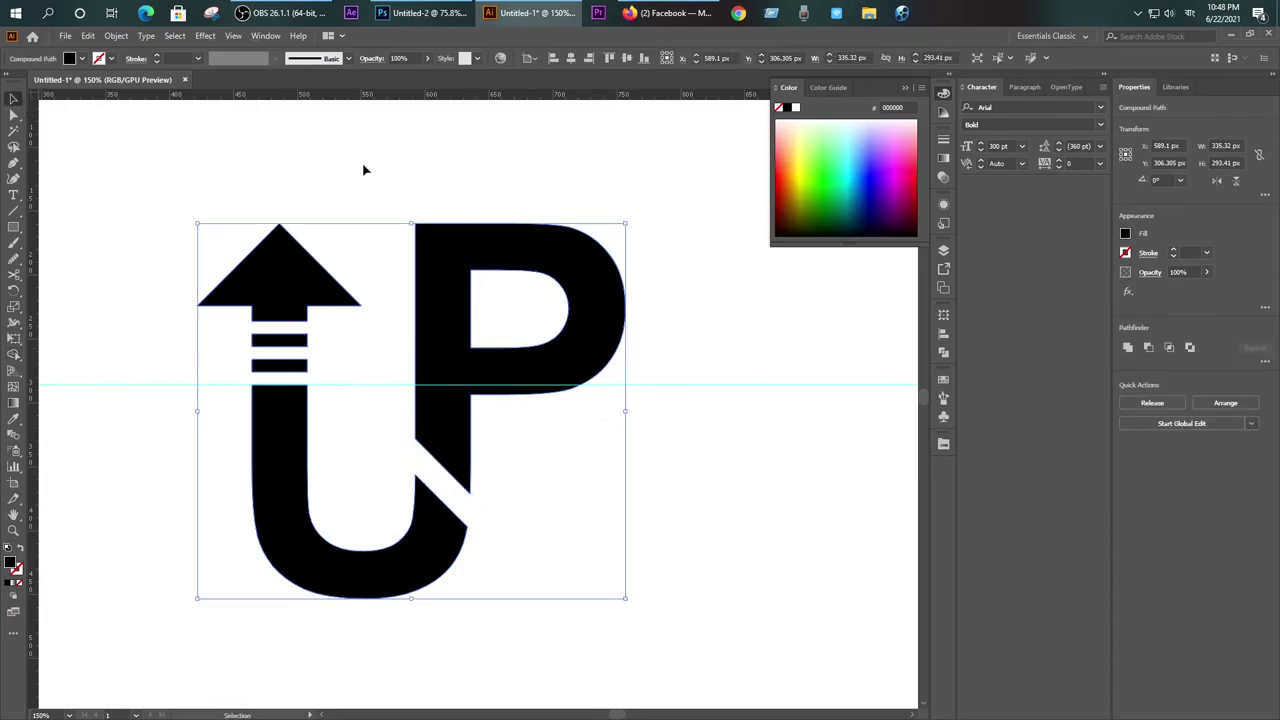
click(364, 170)
Step: Move the UP logo toward the centre of the artboard
click(393, 387)
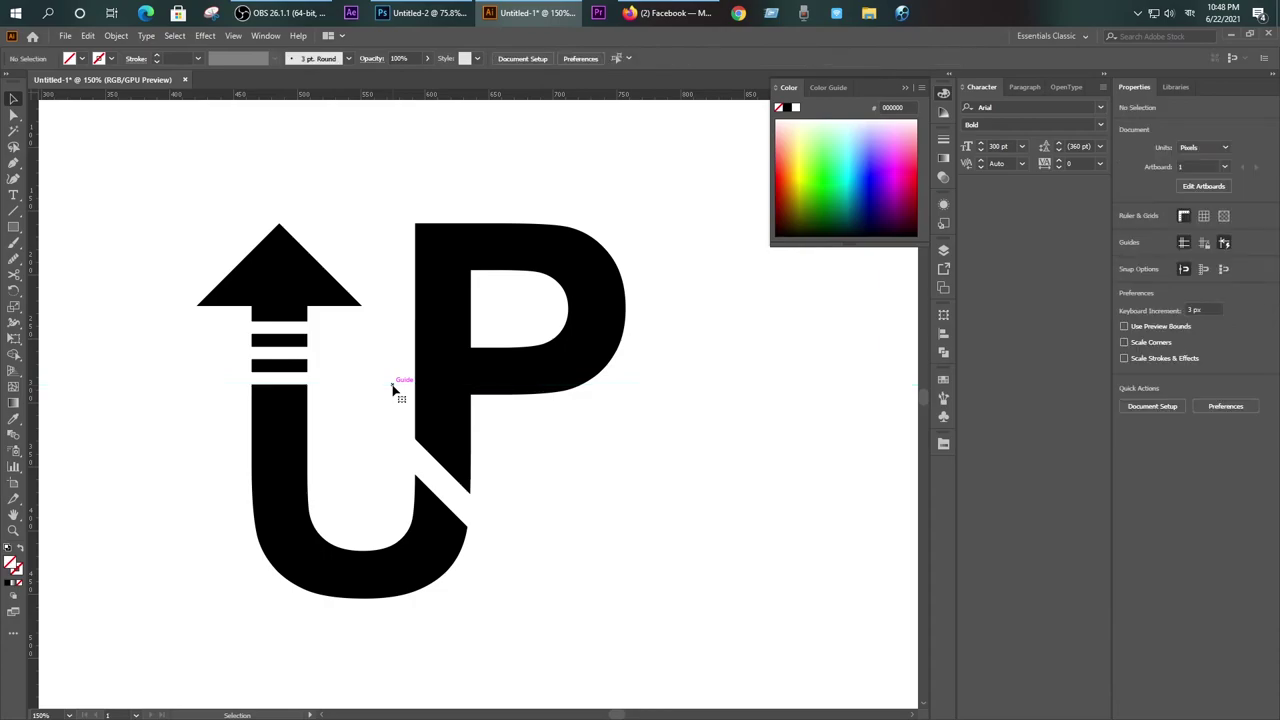
scroll(393, 387, down, 2)
drag(483, 464, 527, 472)
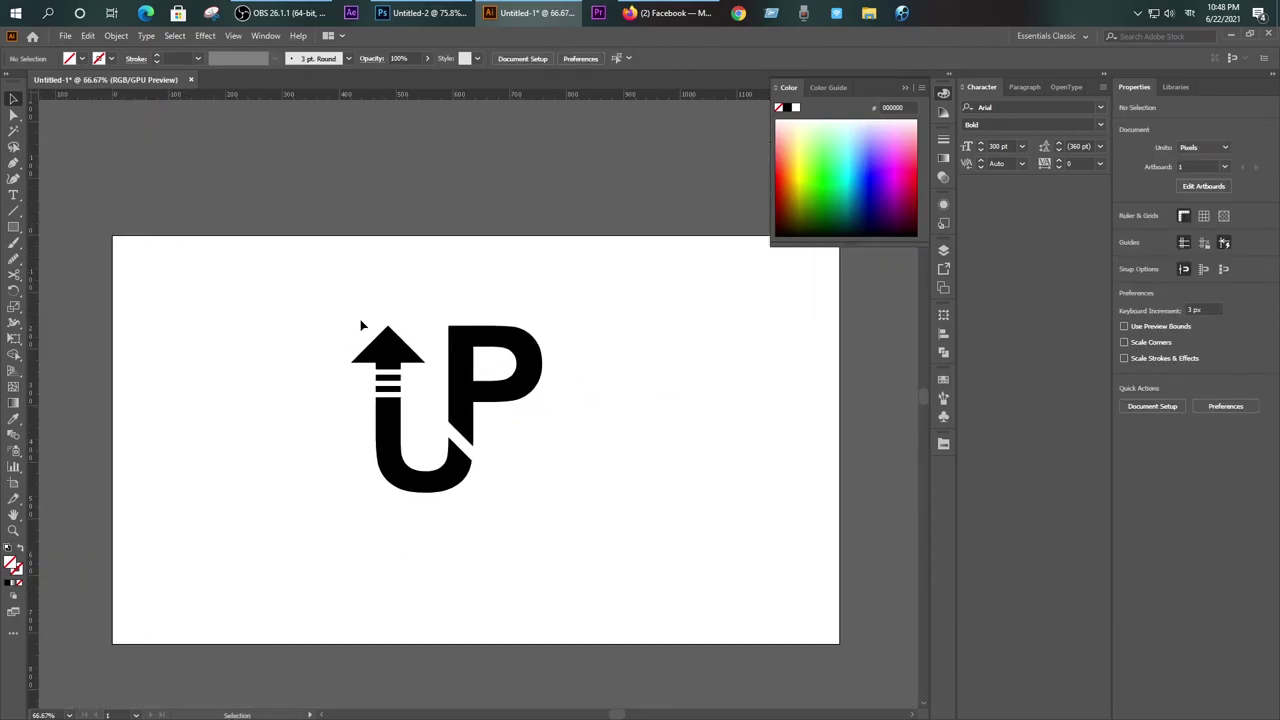
click(450, 425)
scroll(489, 491, up, 2)
drag(427, 325, 450, 400)
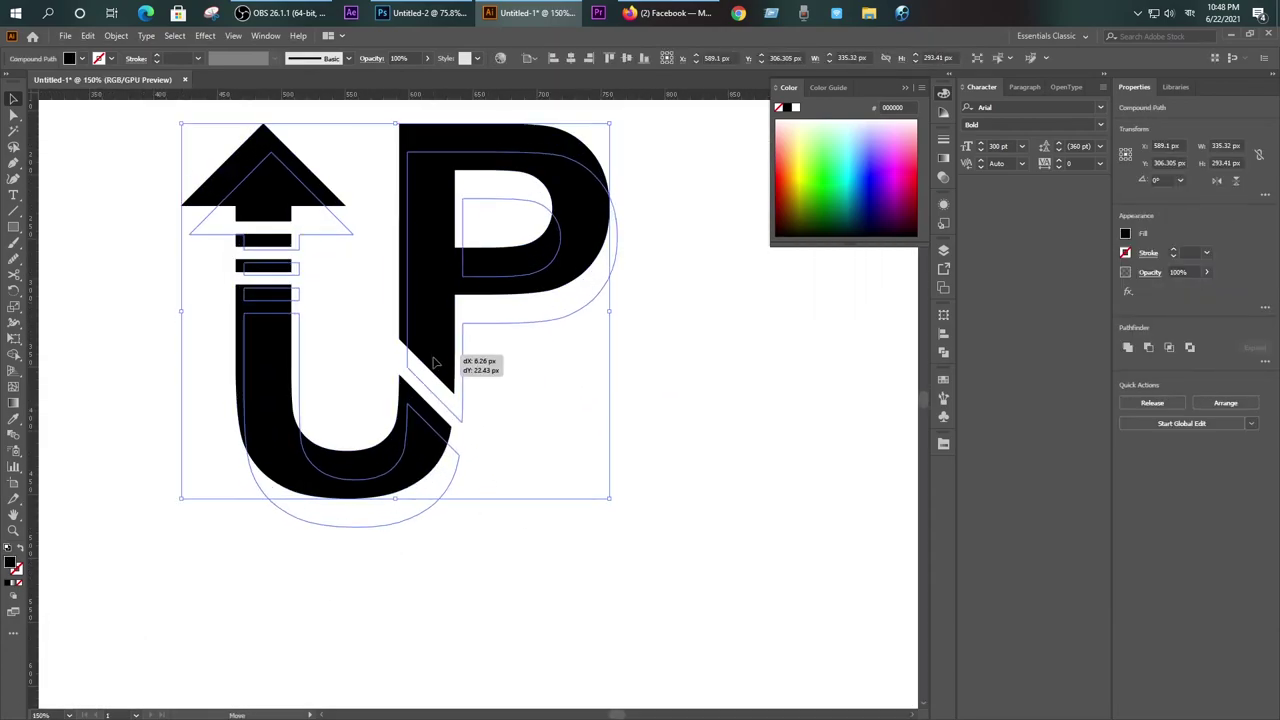
scroll(450, 400, down, 1)
scroll(543, 443, down, 1)
click(506, 477)
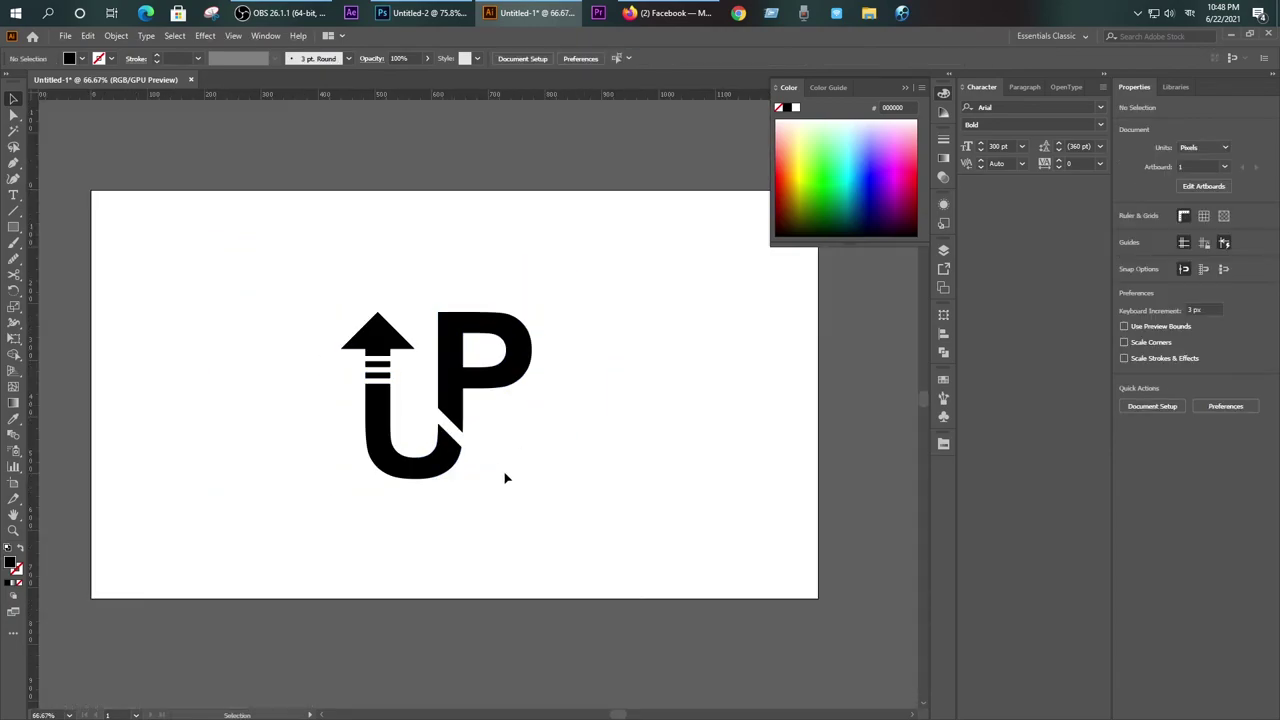
scroll(480, 460, up, 1)
scroll(480, 460, up, 1)
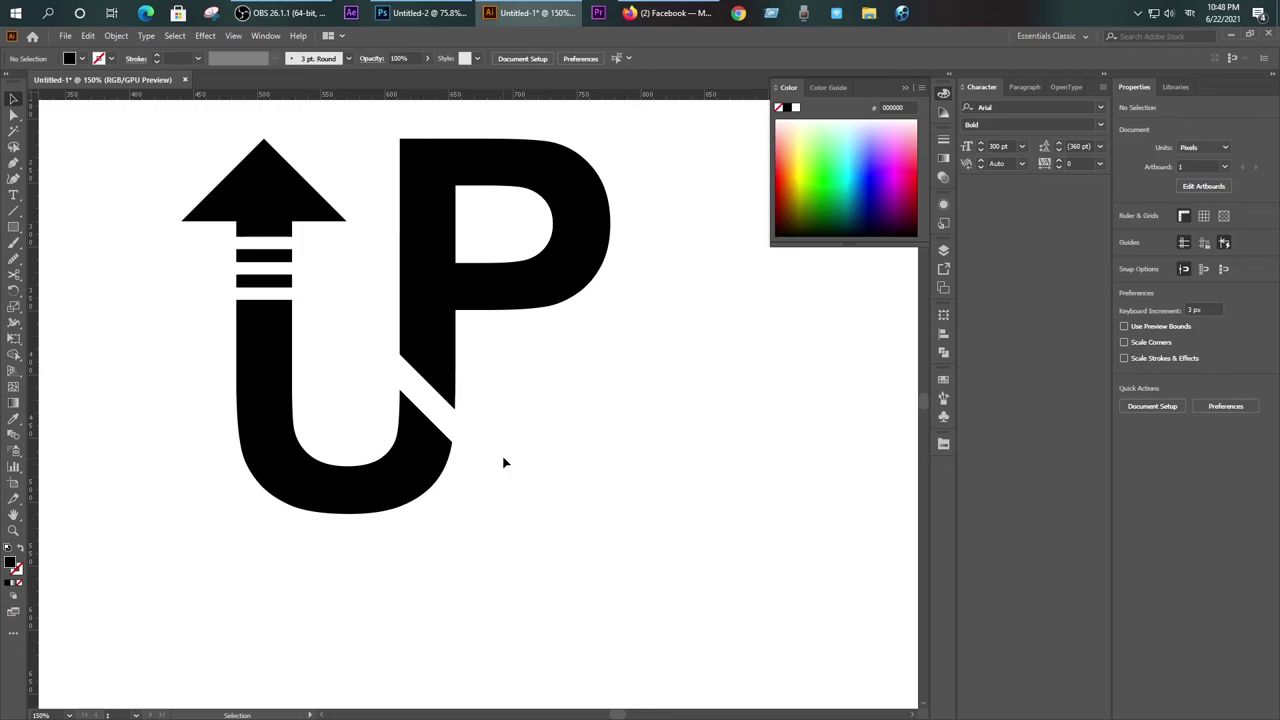
click(275, 300)
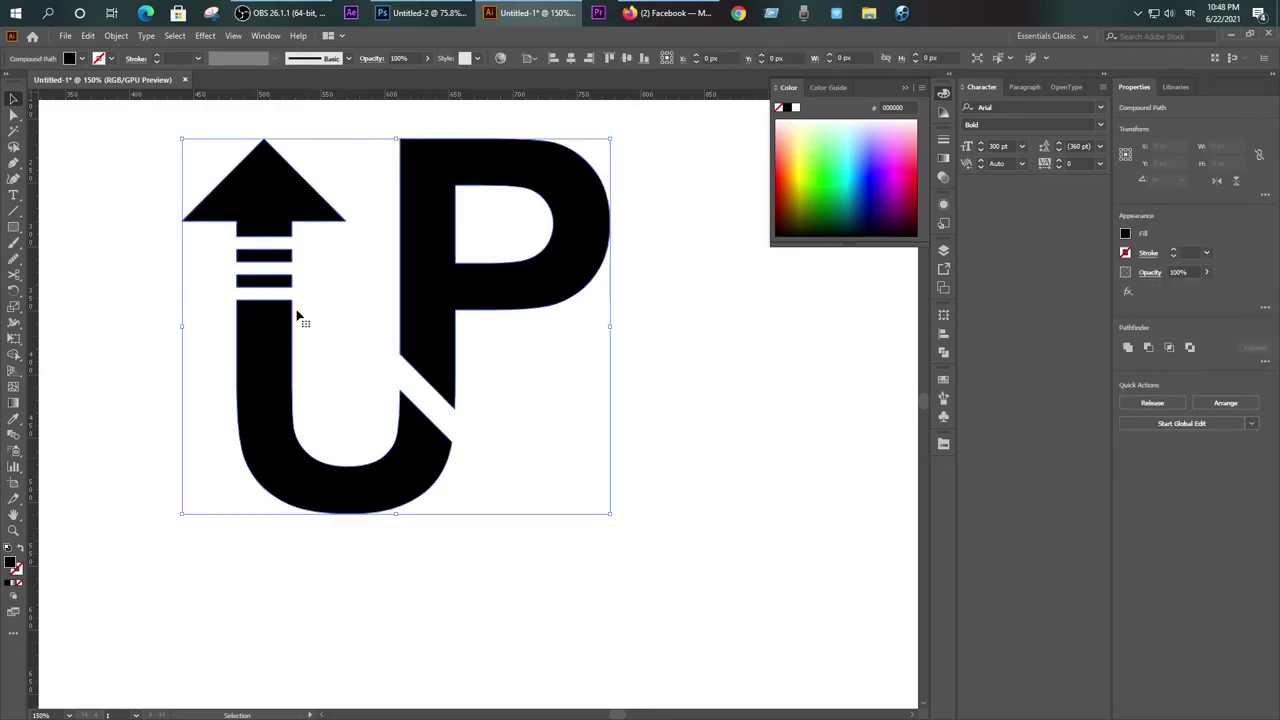
click(645, 464)
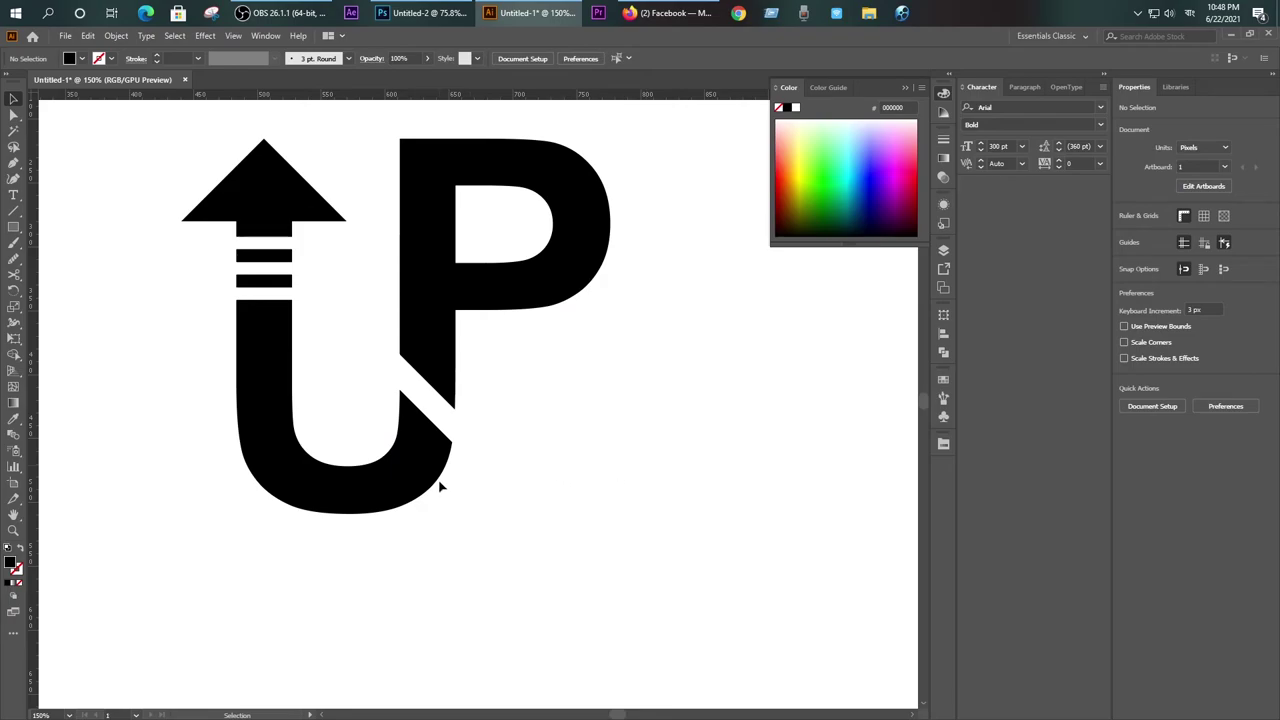
Step: Select the logo at the arrow stripes and bring up its context menu
scroll(262, 255, up, 4)
click(265, 260)
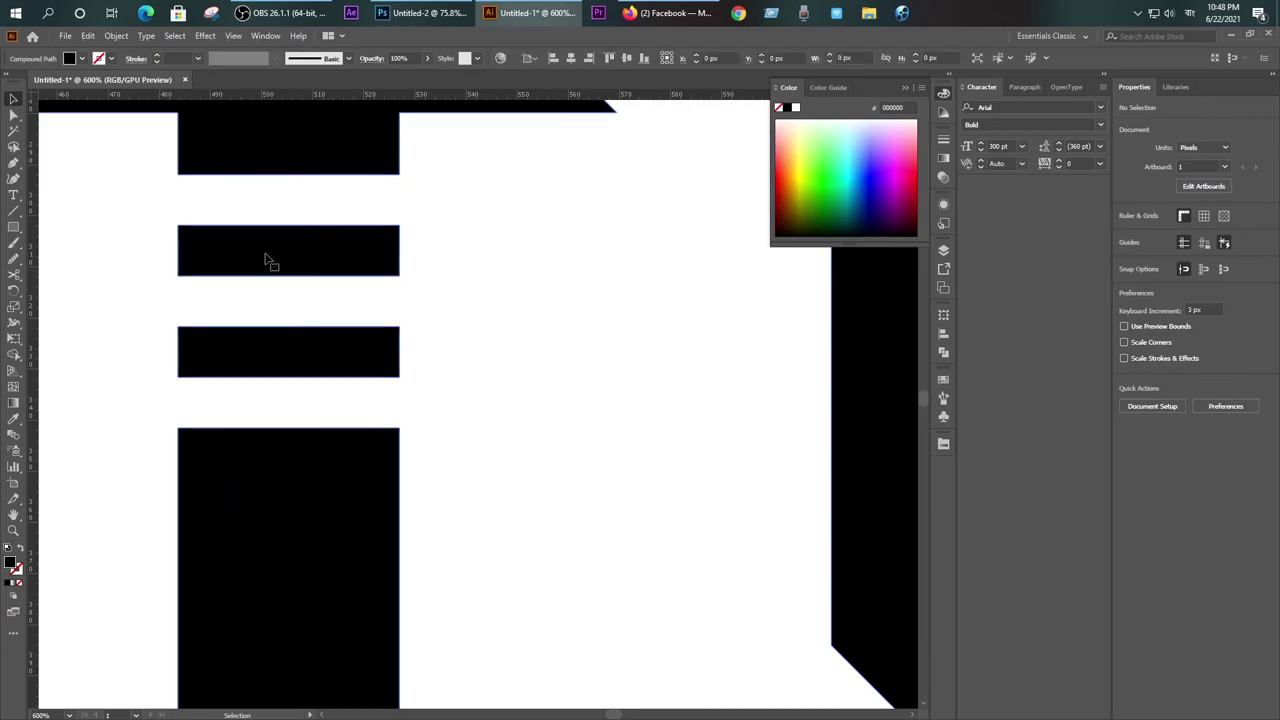
right_click(265, 260)
scroll(540, 371, down, 1)
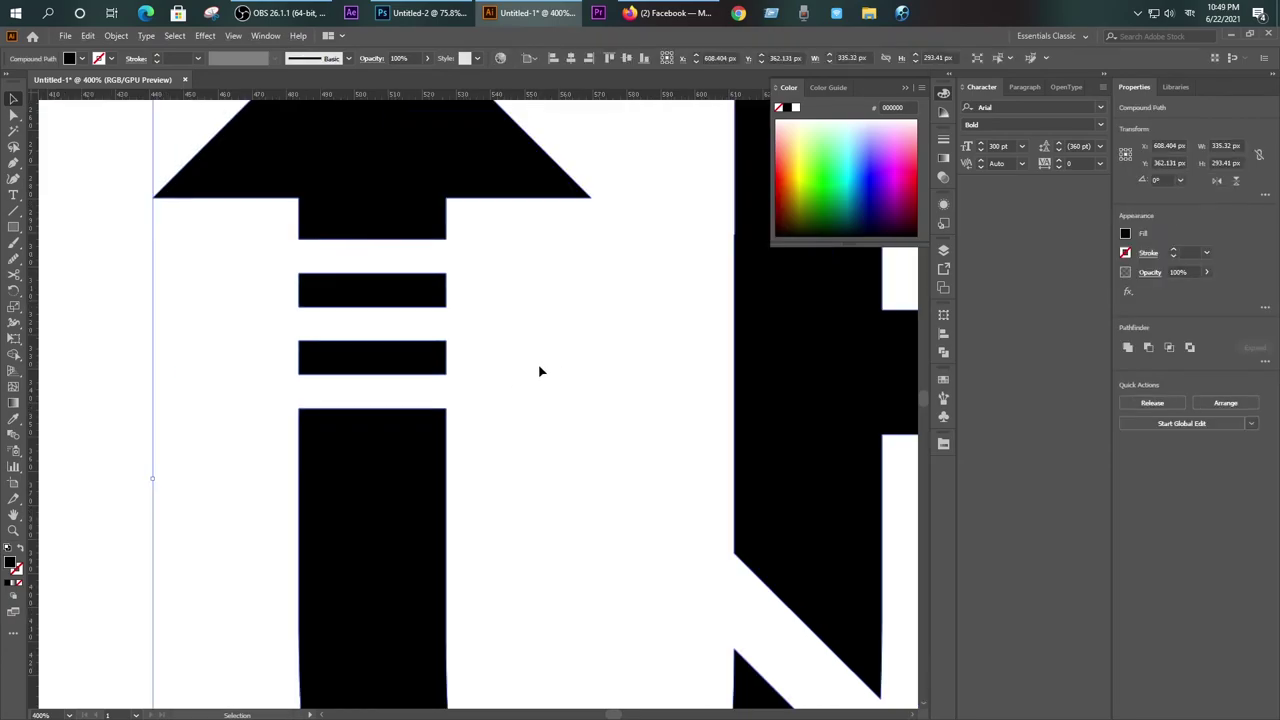
scroll(508, 360, down, 3)
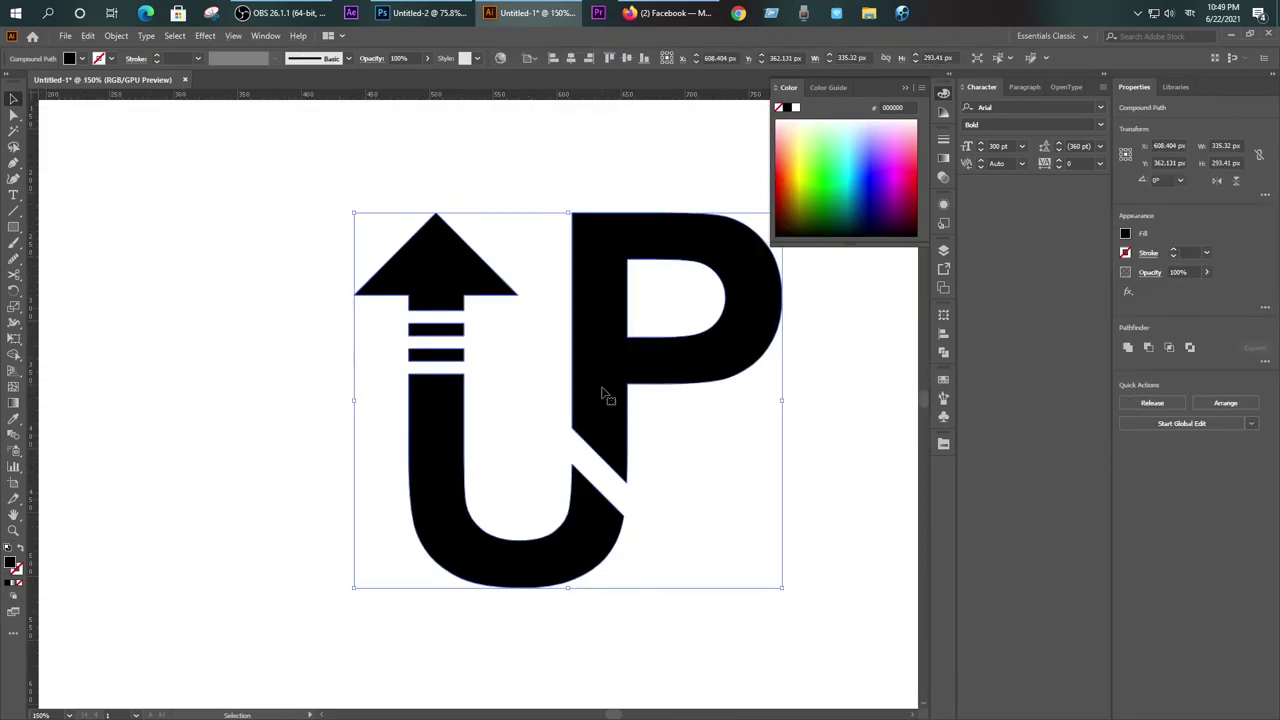
right_click(603, 393)
click(534, 391)
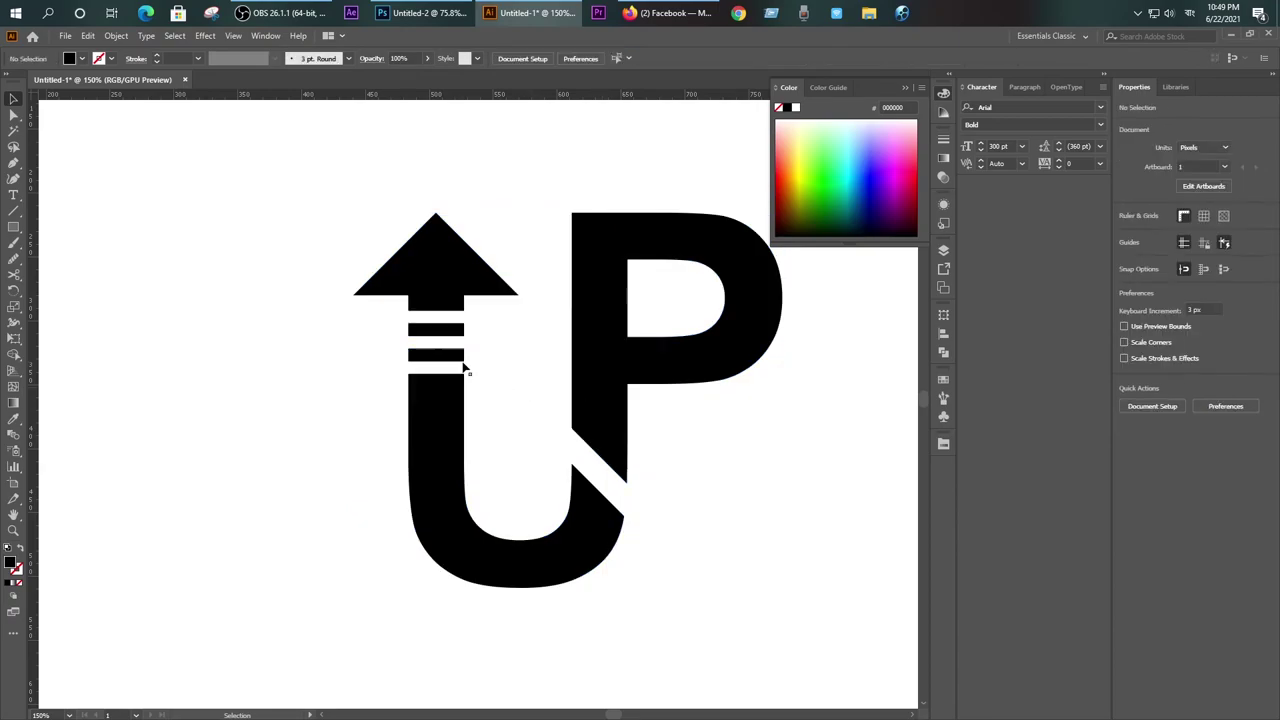
scroll(449, 368, up, 1)
scroll(449, 368, up, 1)
scroll(449, 368, up, 1)
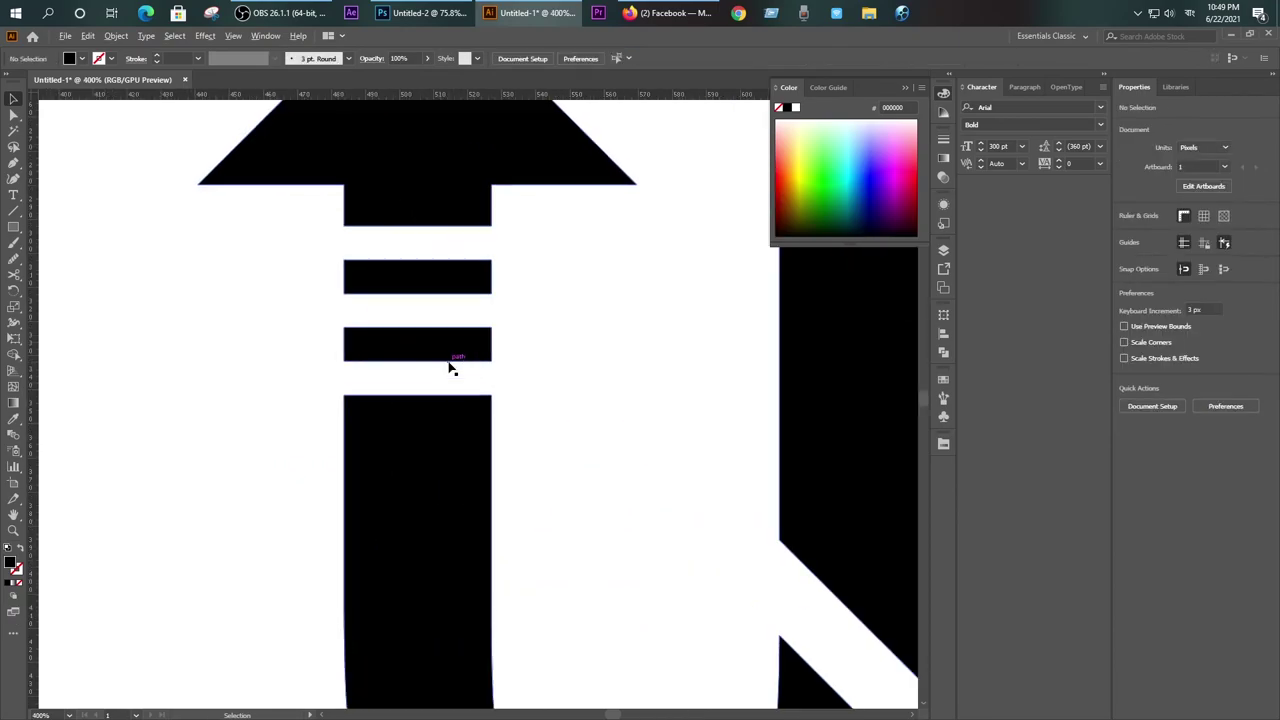
scroll(449, 368, down, 3)
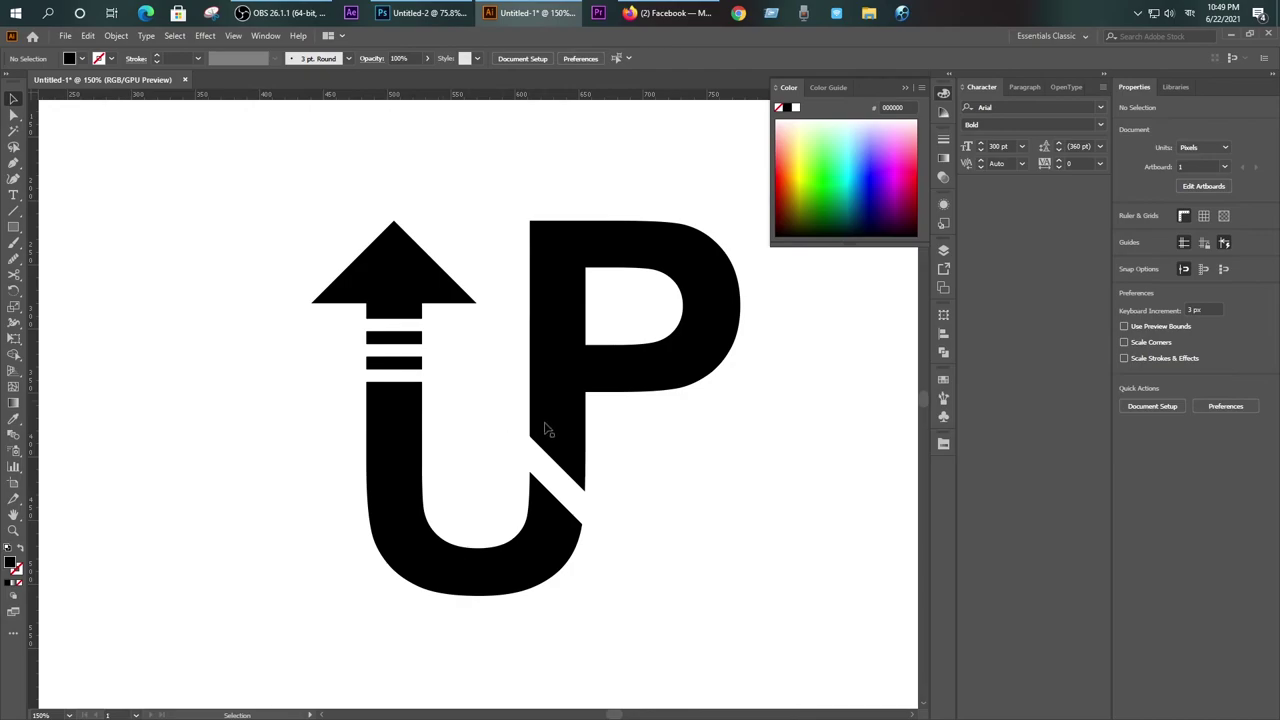
Step: Reselect the logo and check its context menu and Pathfinder options
click(553, 421)
right_click(560, 414)
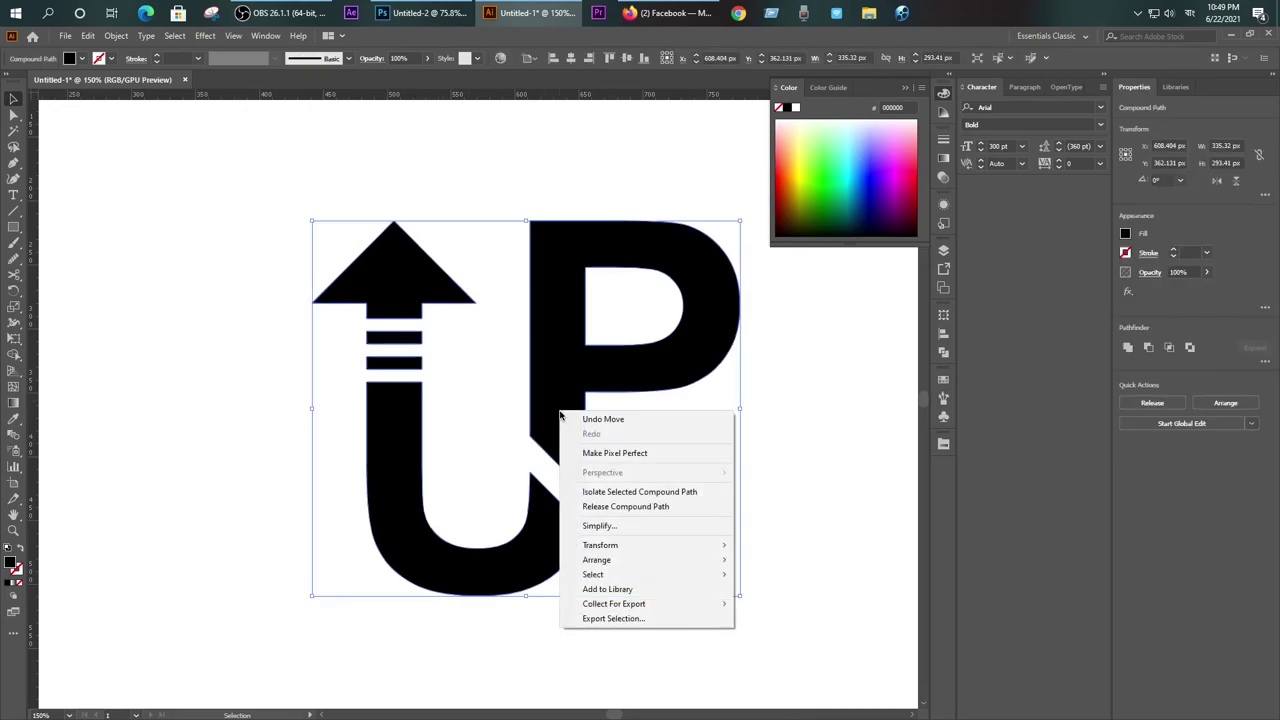
click(823, 421)
scroll(737, 434, right, 3)
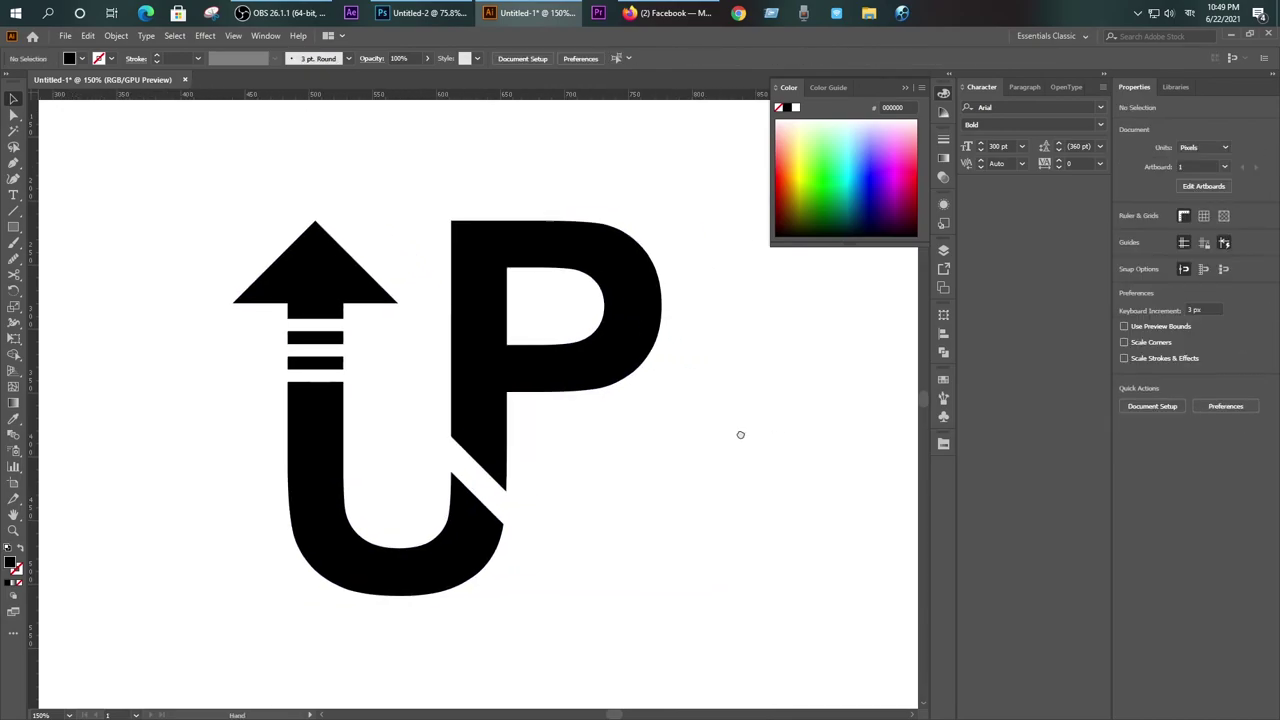
click(486, 388)
click(943, 352)
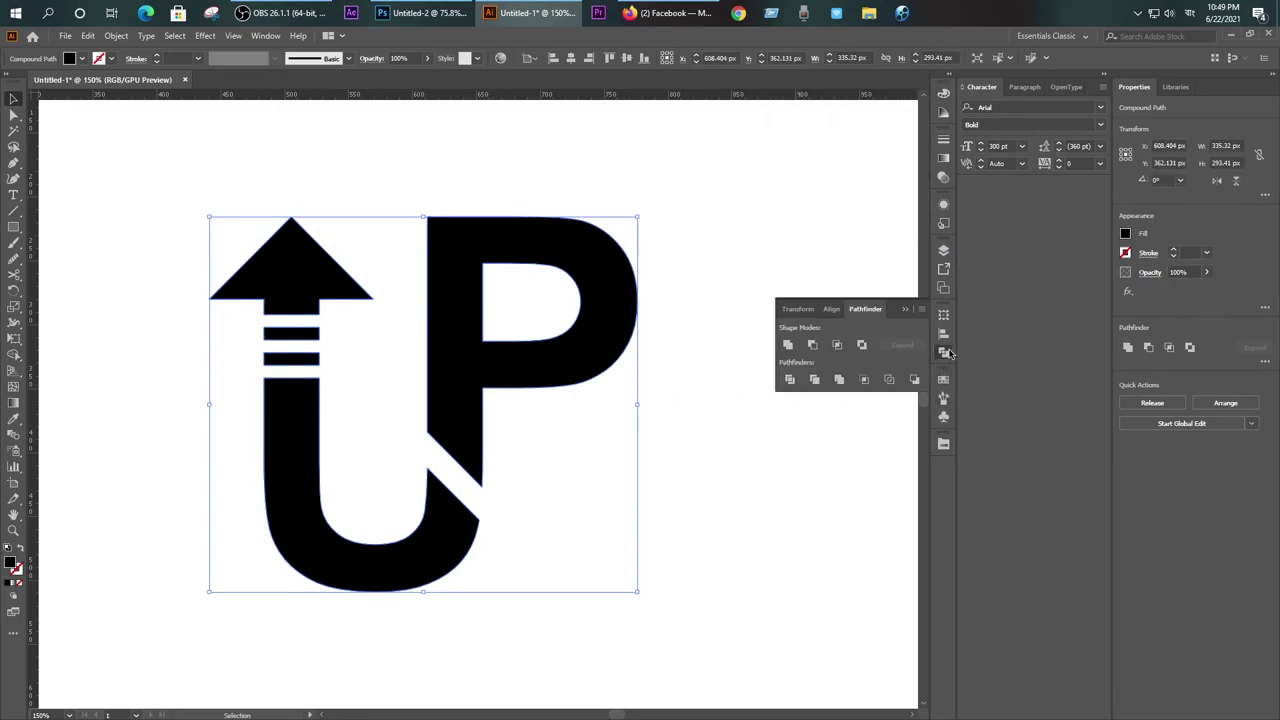
click(789, 379)
click(547, 454)
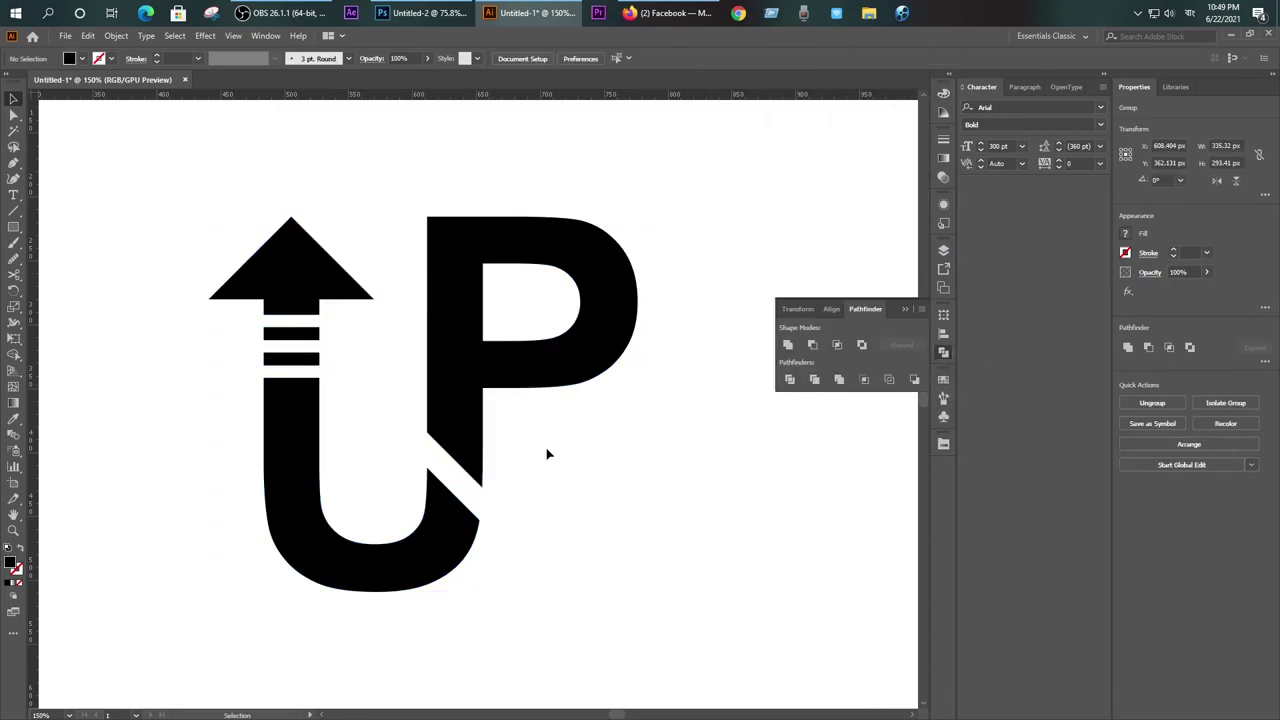
Step: Ungroup the UP logo and select the lower arrow stripe, zooming in on it
right_click(467, 408)
click(500, 518)
click(703, 497)
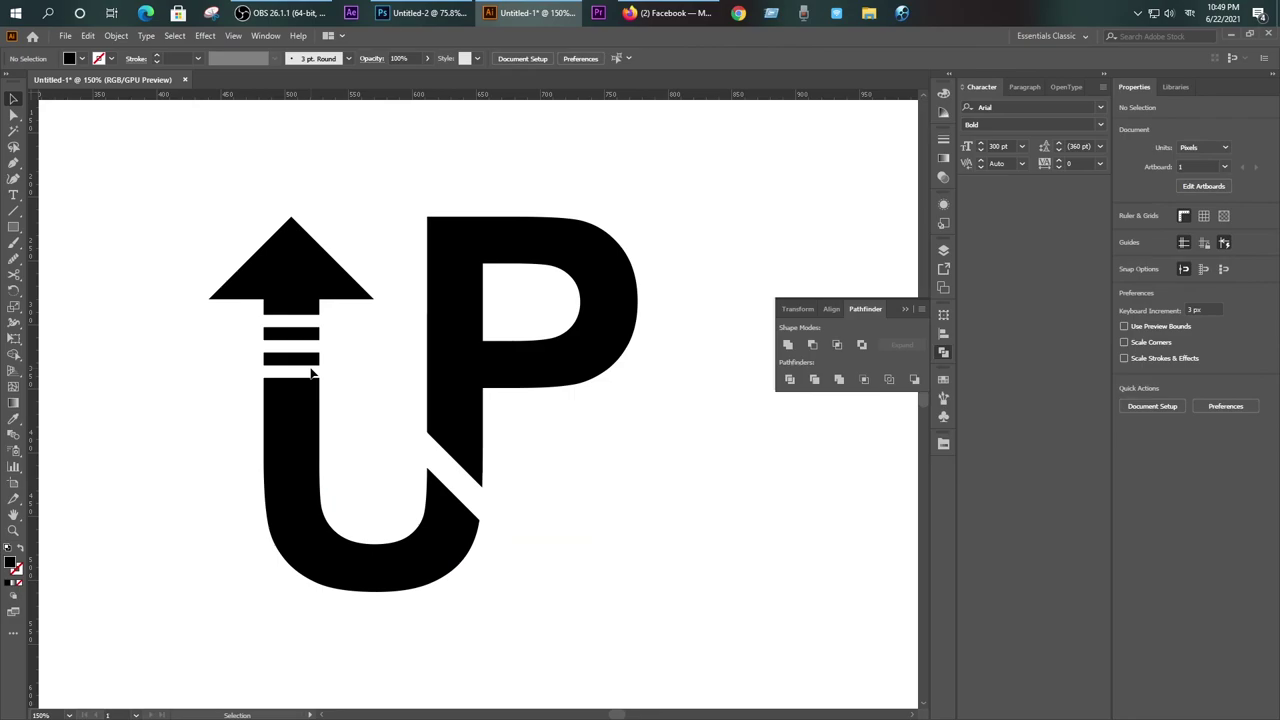
click(292, 357)
scroll(291, 376, up, 2)
scroll(291, 376, up, 2)
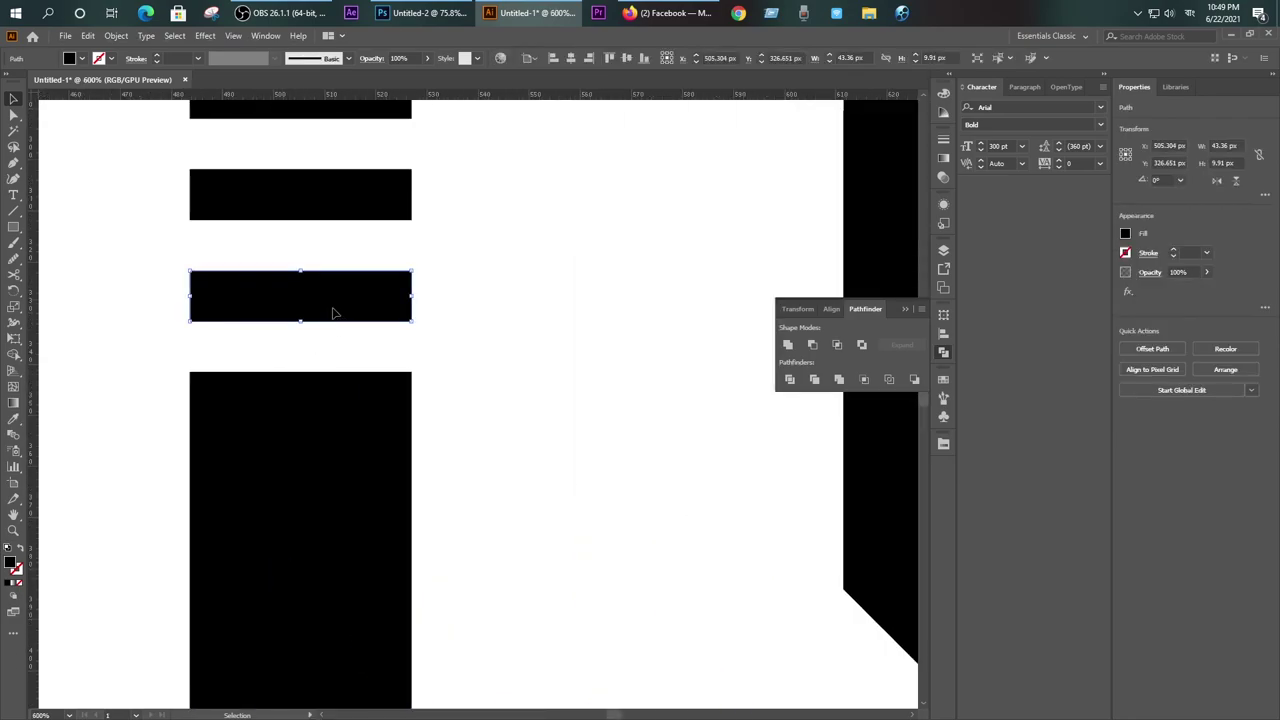
Step: Drag a copy of the lower arrow stripe down into the U's stem
drag(338, 306, 346, 412)
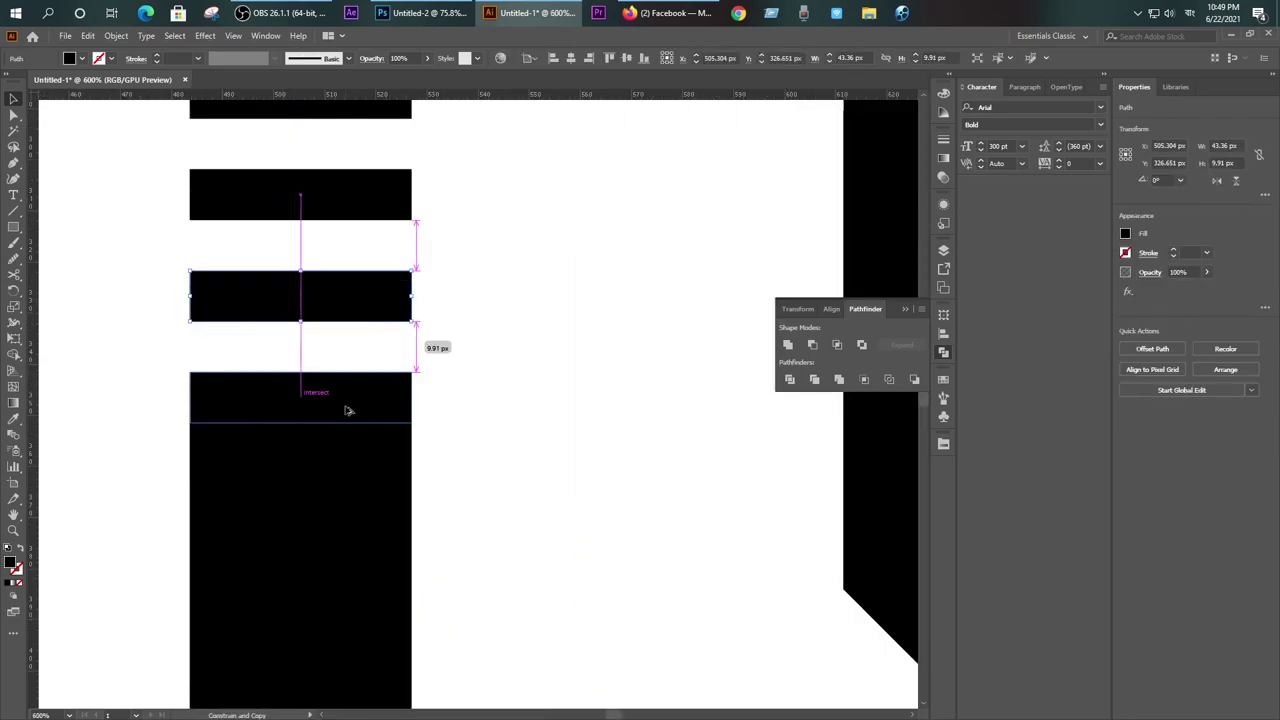
drag(346, 412, 350, 406)
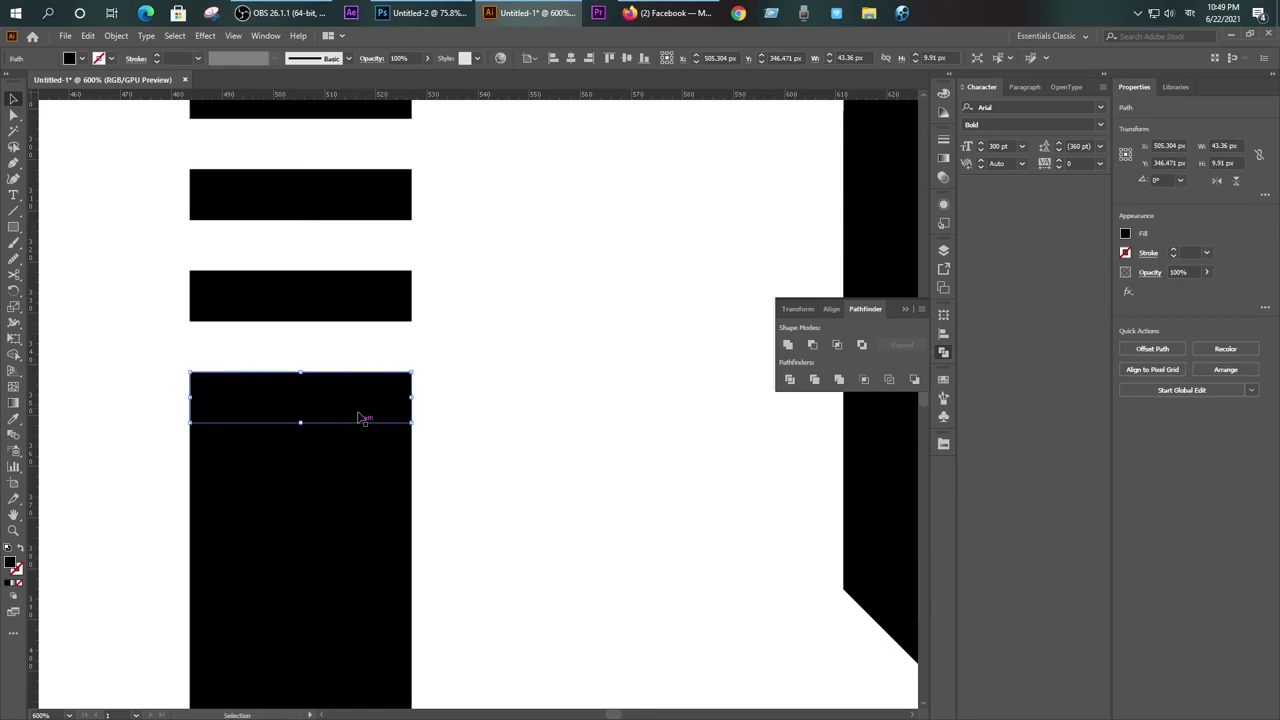
click(349, 442)
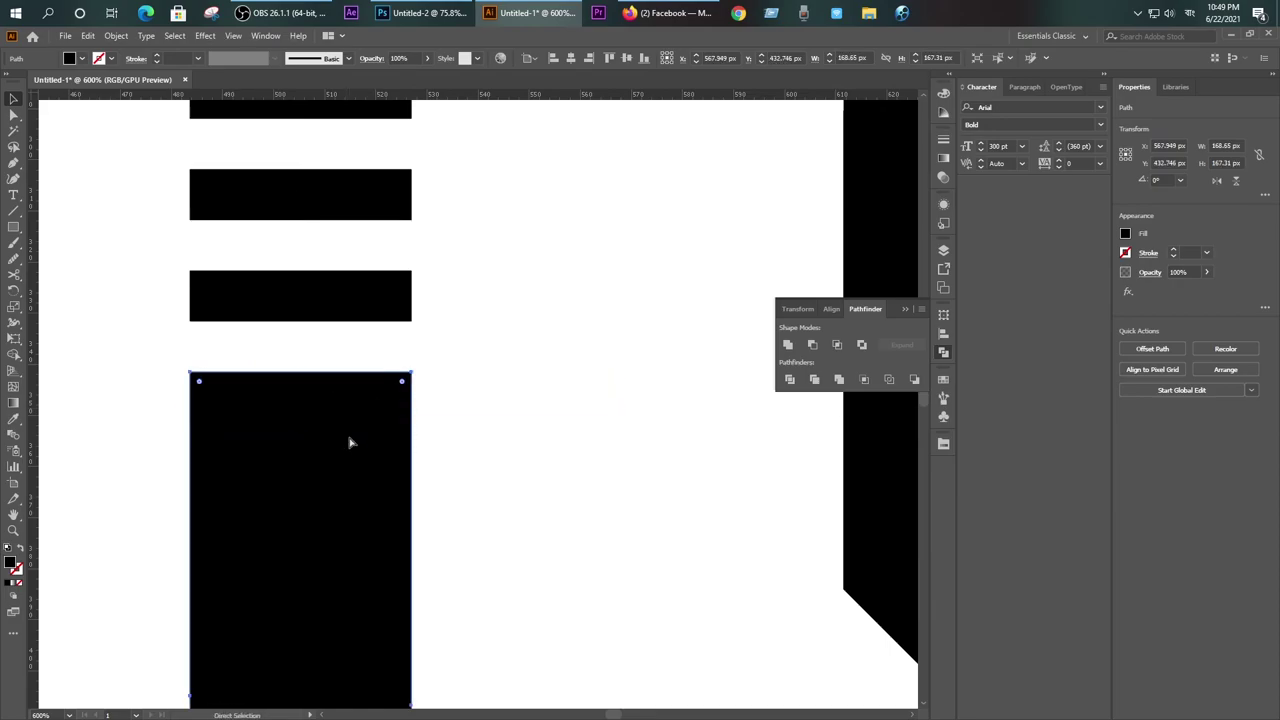
click(483, 329)
key(ctrl+0)
click(380, 330)
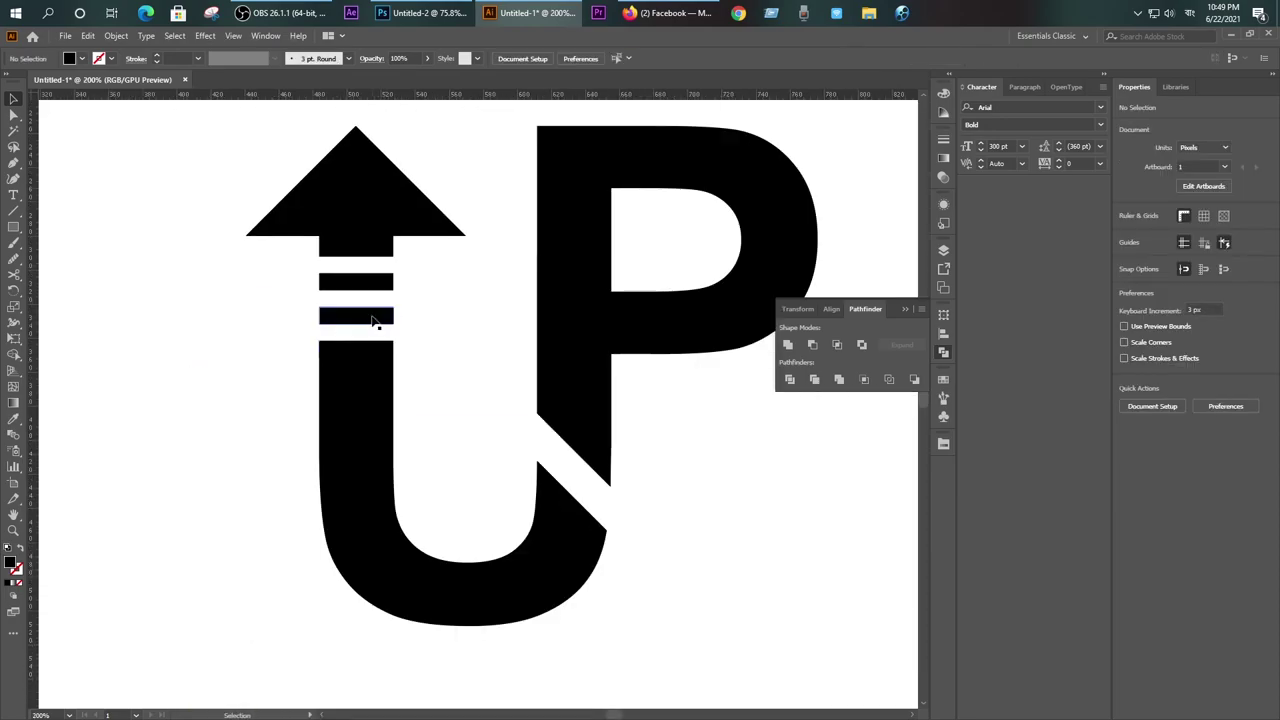
scroll(366, 326, up, 4)
scroll(366, 326, up, 2)
drag(371, 320, 373, 462)
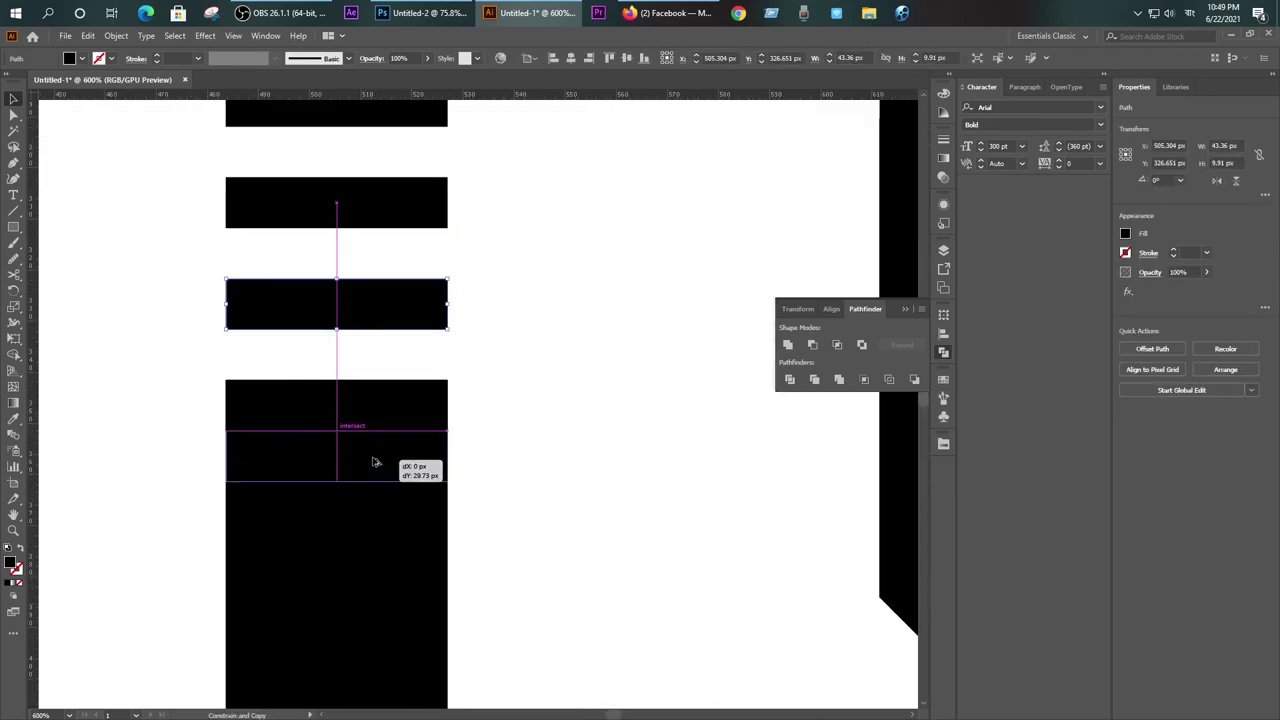
drag(373, 462, 373, 462)
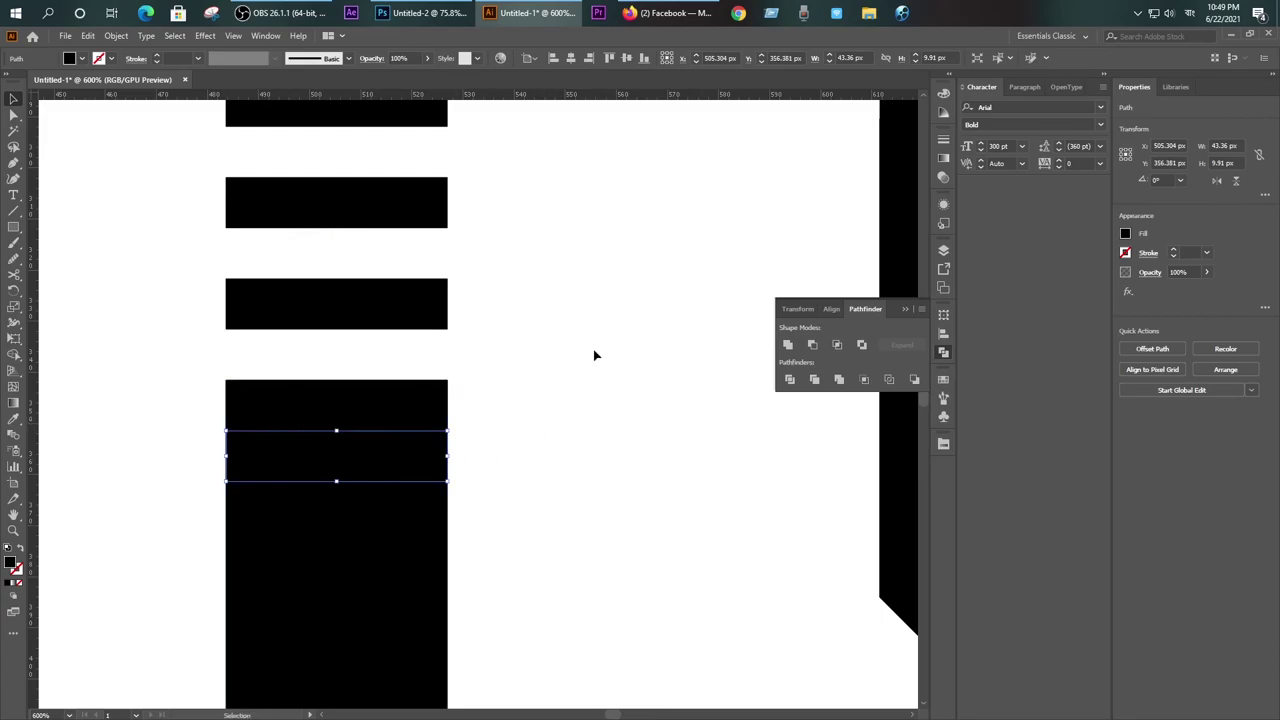
Step: Delete the stripe copy's overlap from the stem with Shape Builder, cutting a fourth gap
drag(523, 445, 145, 421)
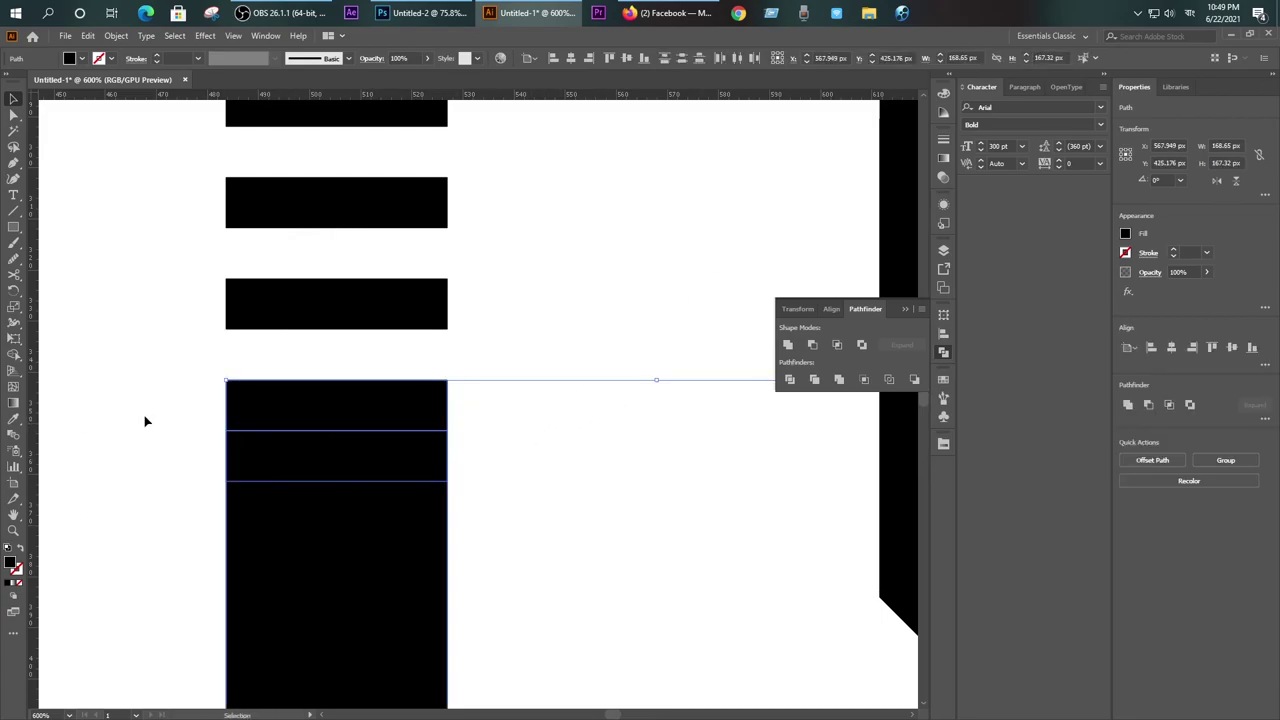
click(14, 352)
alt+click(297, 457)
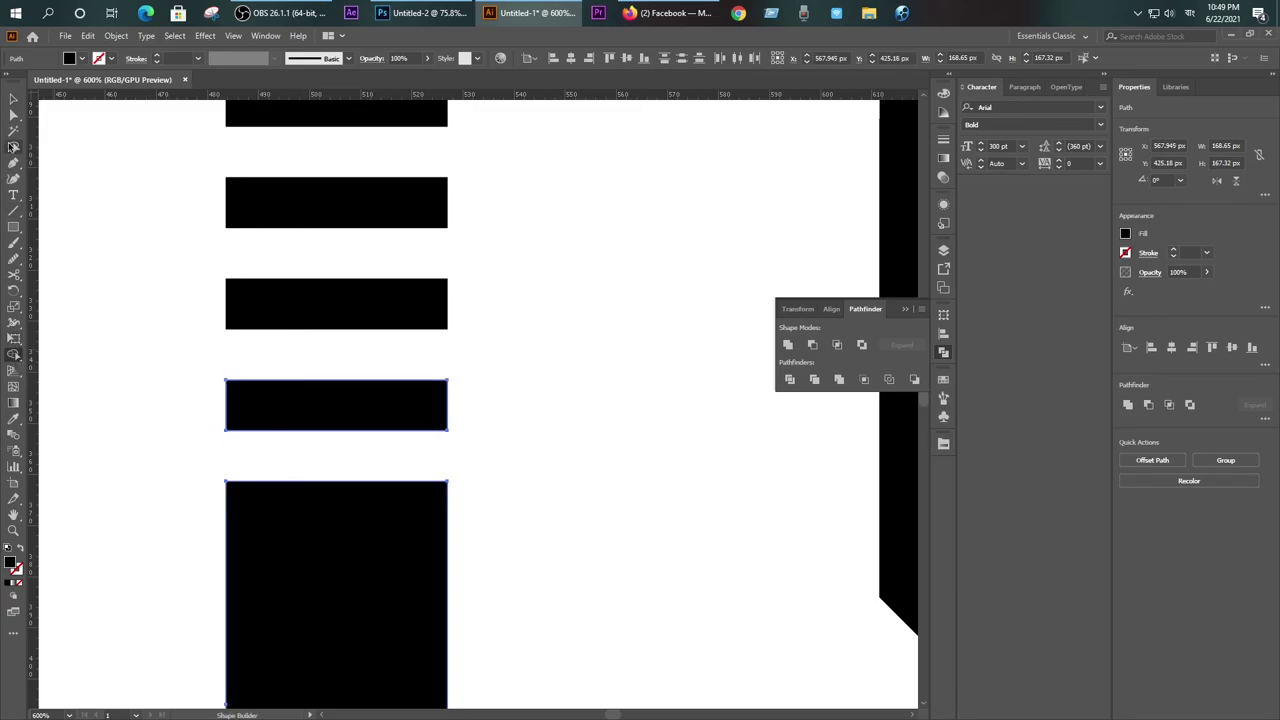
click(14, 99)
click(89, 189)
scroll(180, 277, down, 2)
scroll(203, 290, down, 1)
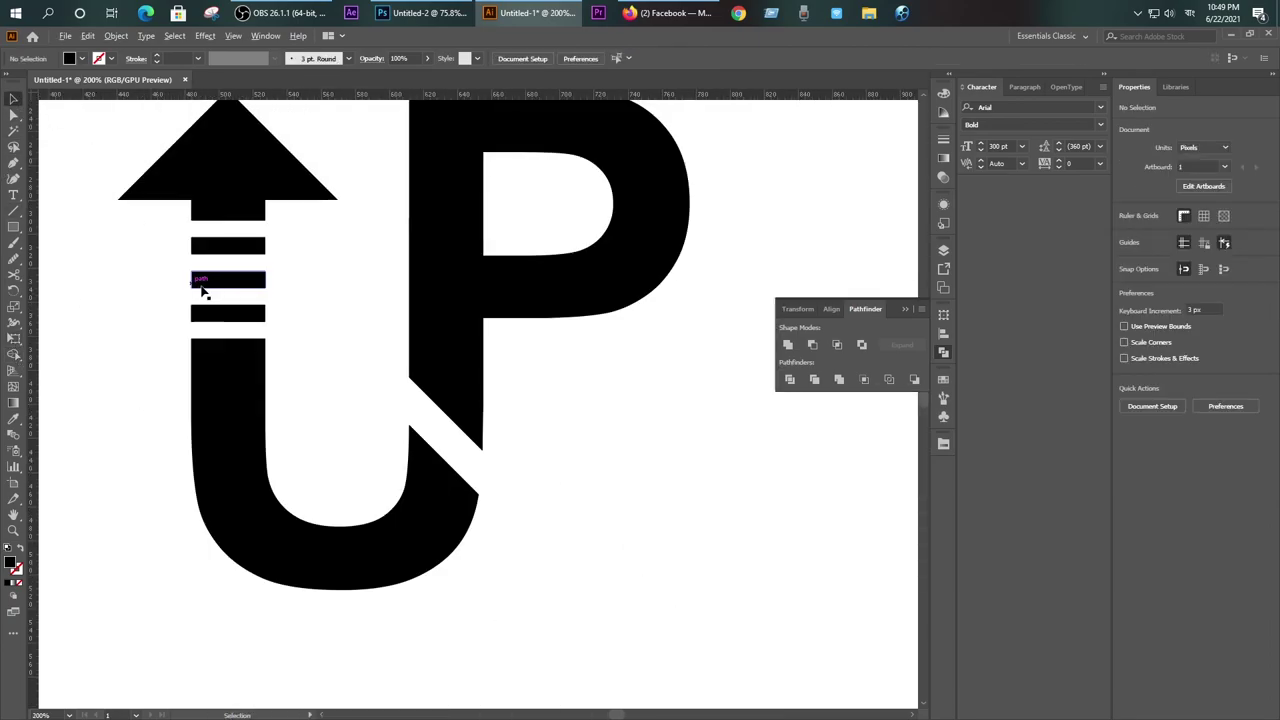
scroll(203, 290, down, 1)
drag(529, 468, 561, 480)
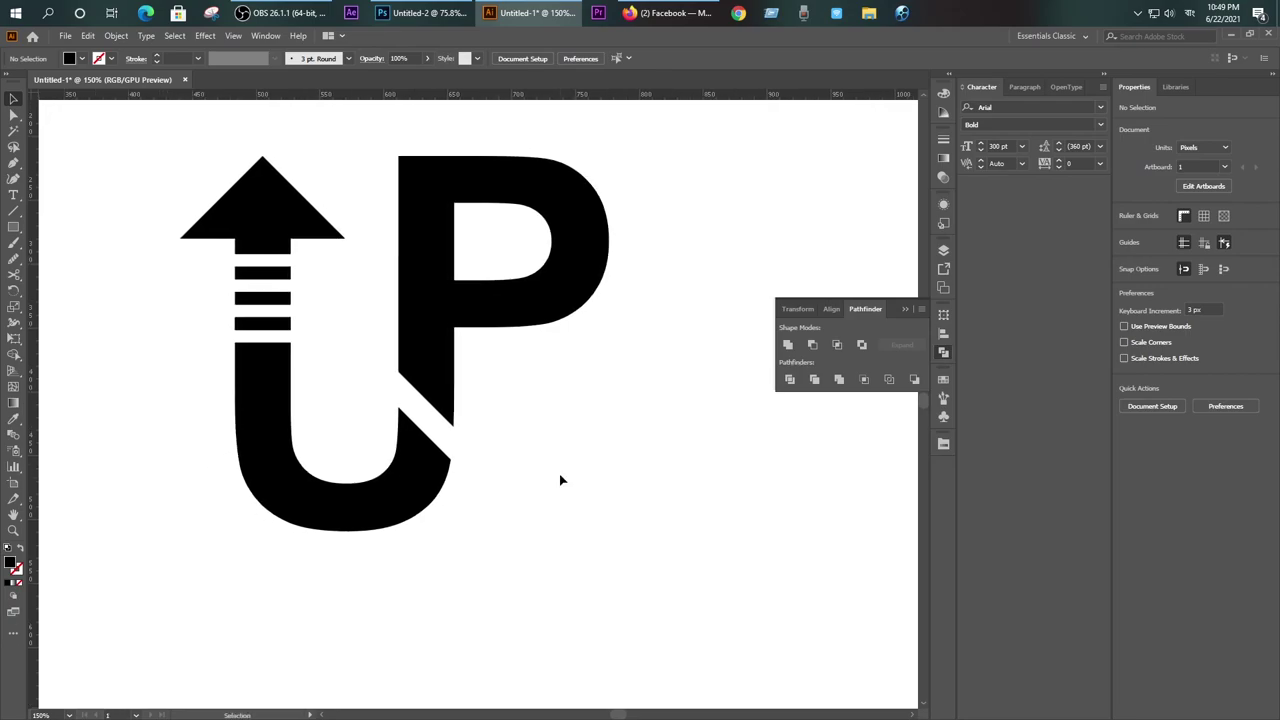
Step: Fill the P with orange from the Swatches panel
click(447, 412)
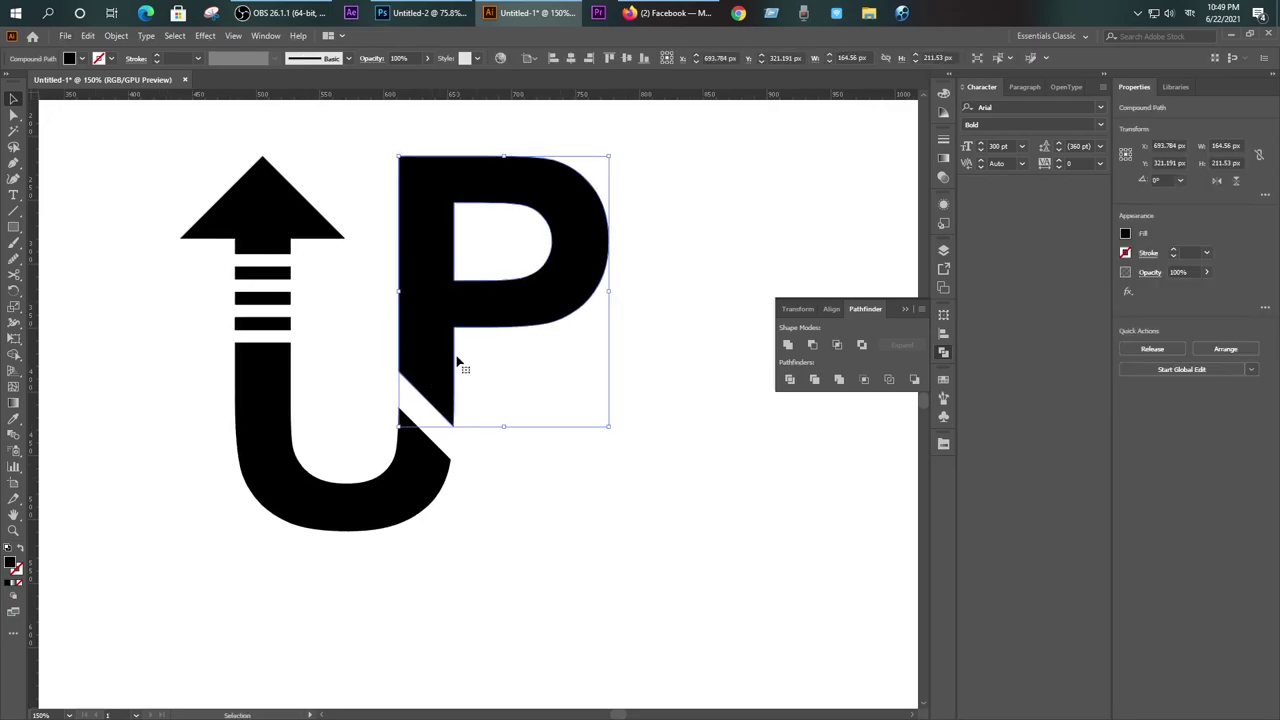
click(943, 379)
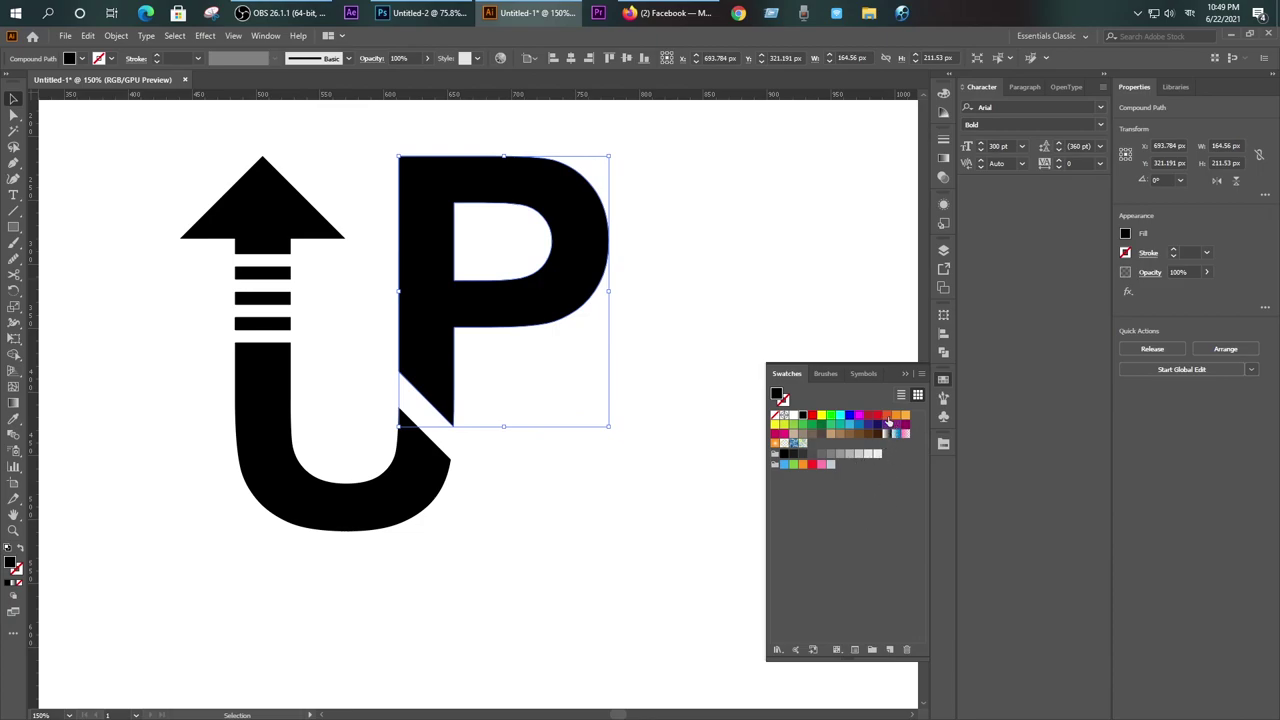
click(888, 421)
click(536, 479)
Step: Fill the U and the striped arrow with navy
click(372, 513)
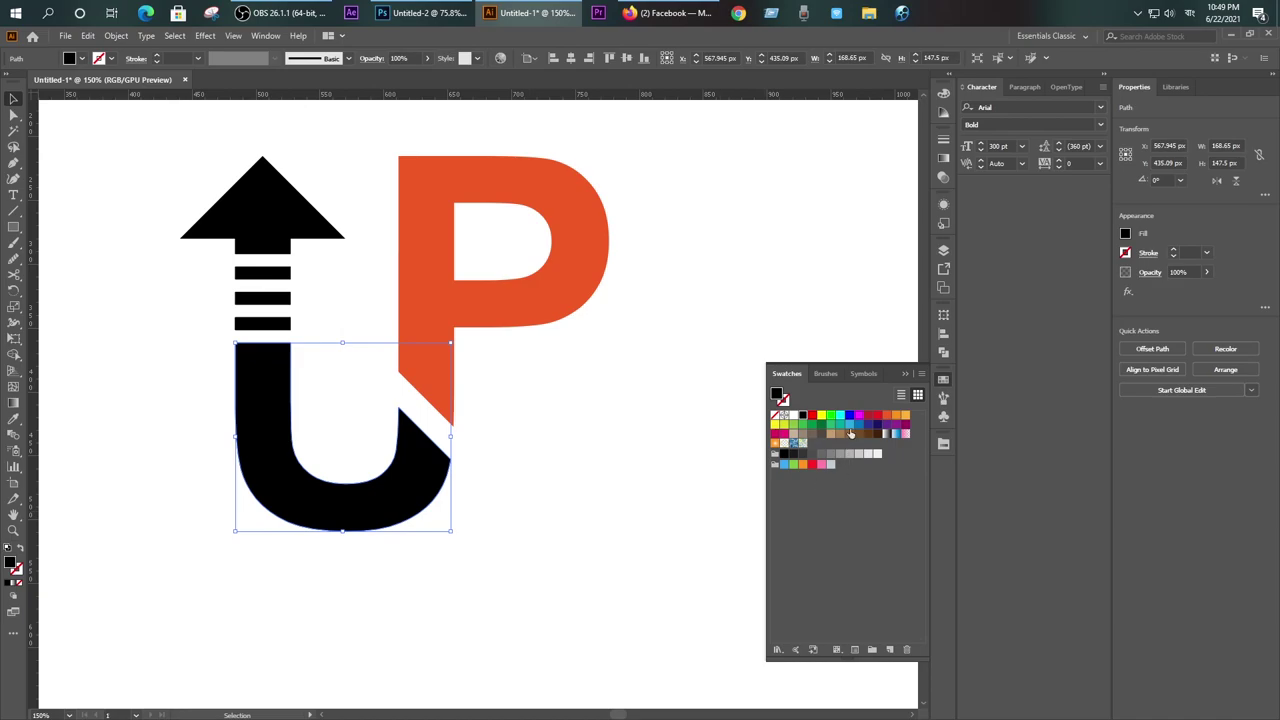
click(877, 426)
click(619, 468)
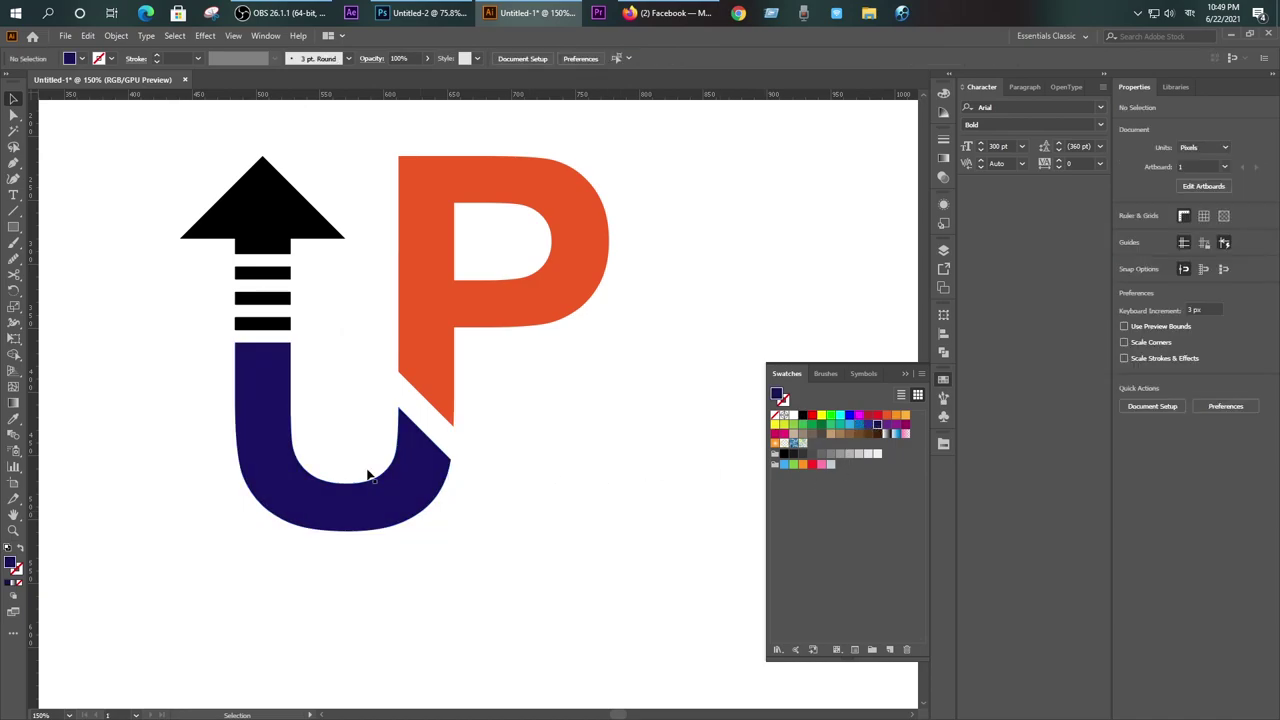
scroll(366, 480, down, 4)
scroll(296, 397, up, 3)
scroll(296, 397, up, 1)
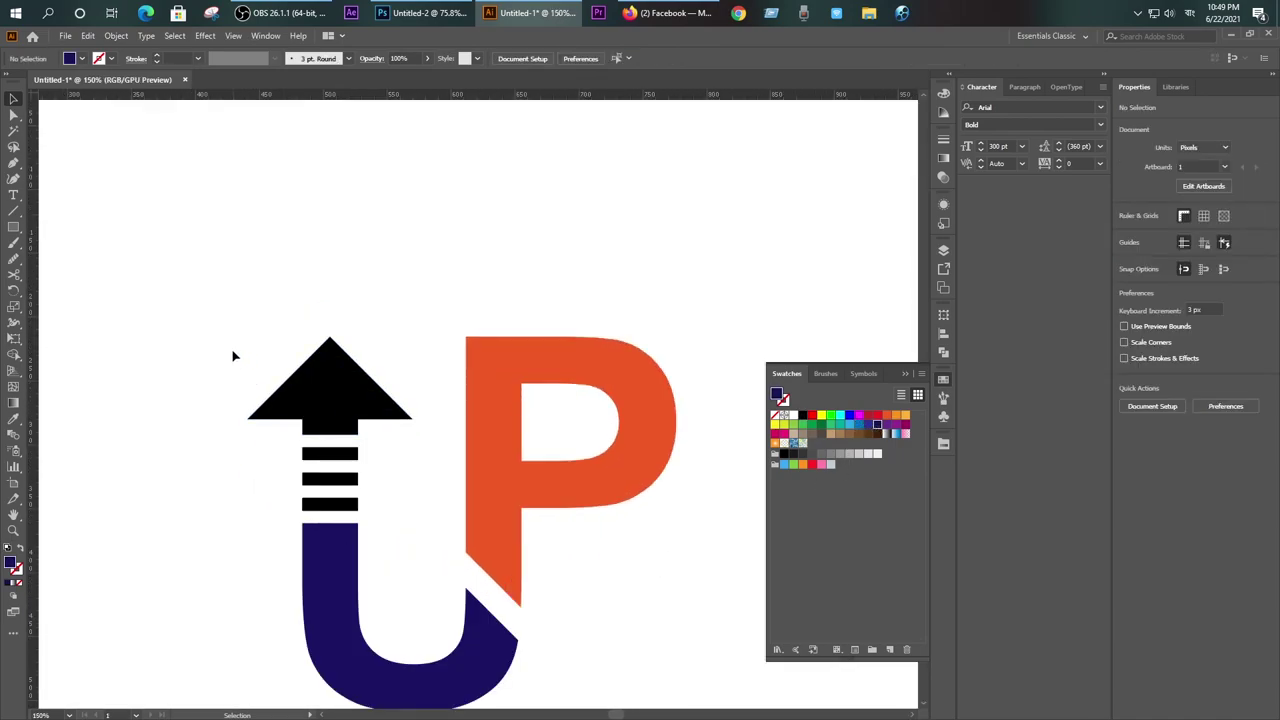
drag(233, 356, 400, 520)
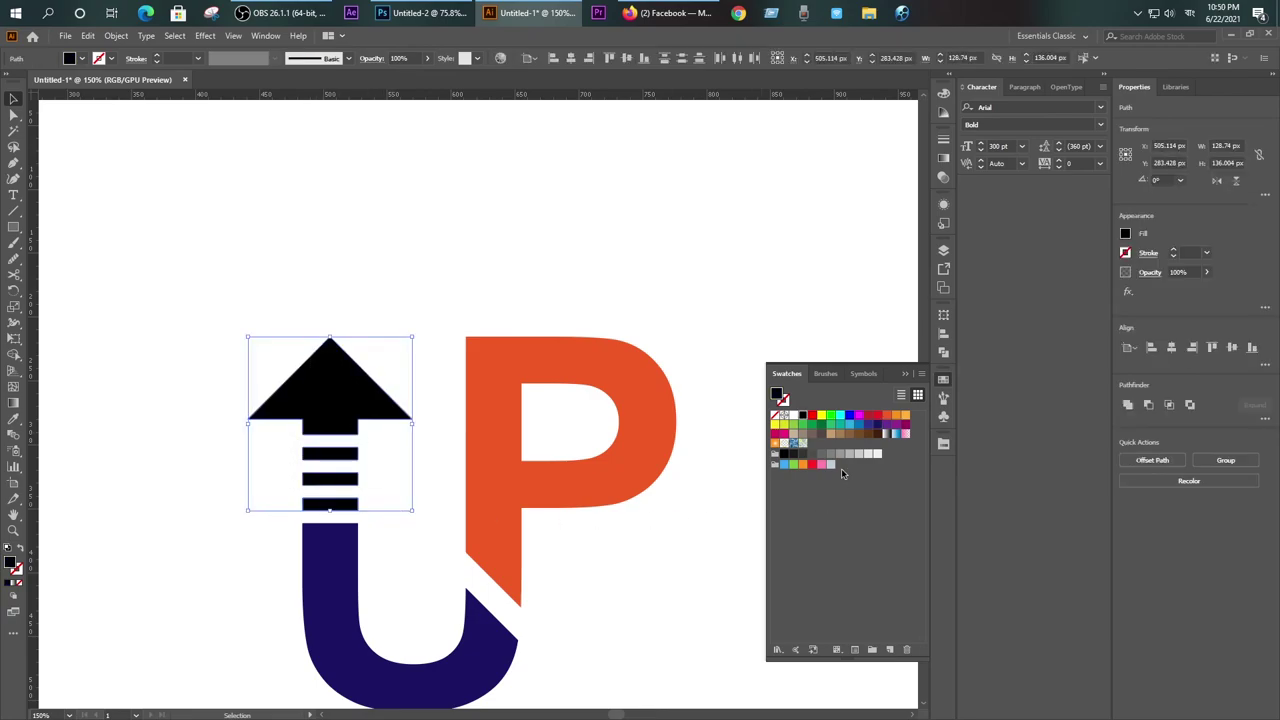
click(877, 426)
click(610, 286)
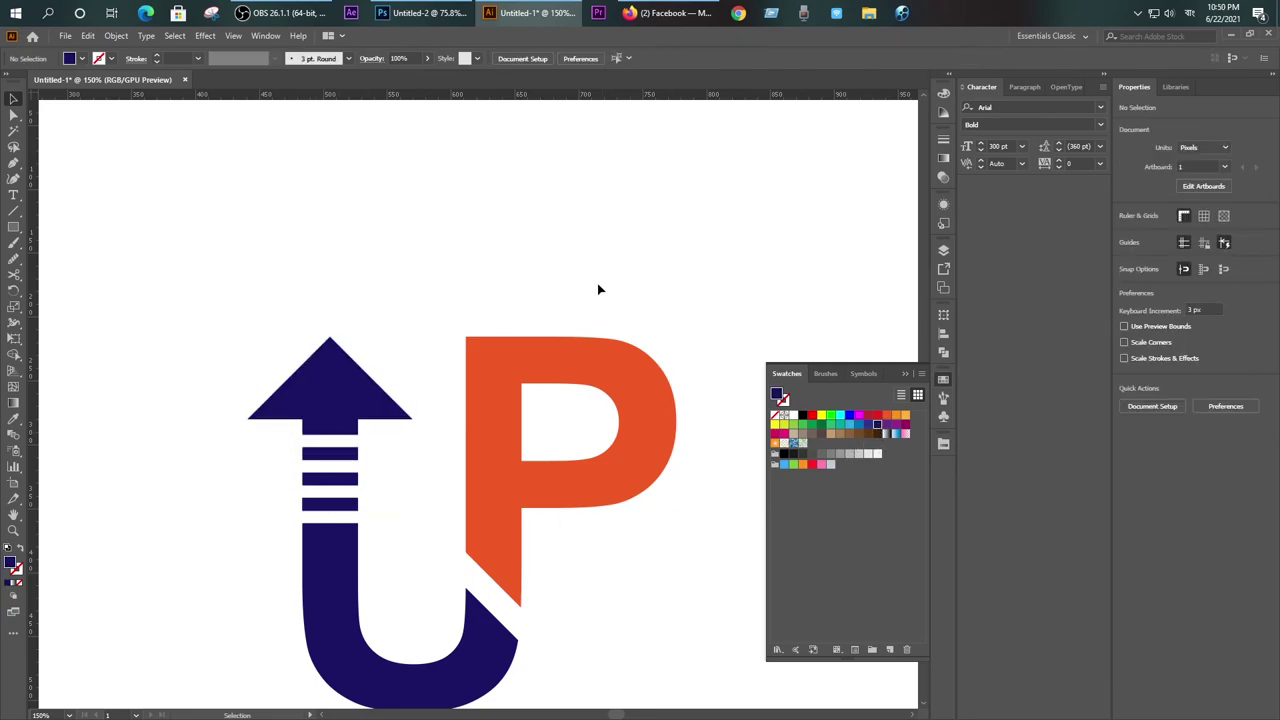
scroll(619, 401, down, 2)
scroll(619, 401, down, 1)
scroll(619, 401, up, 2)
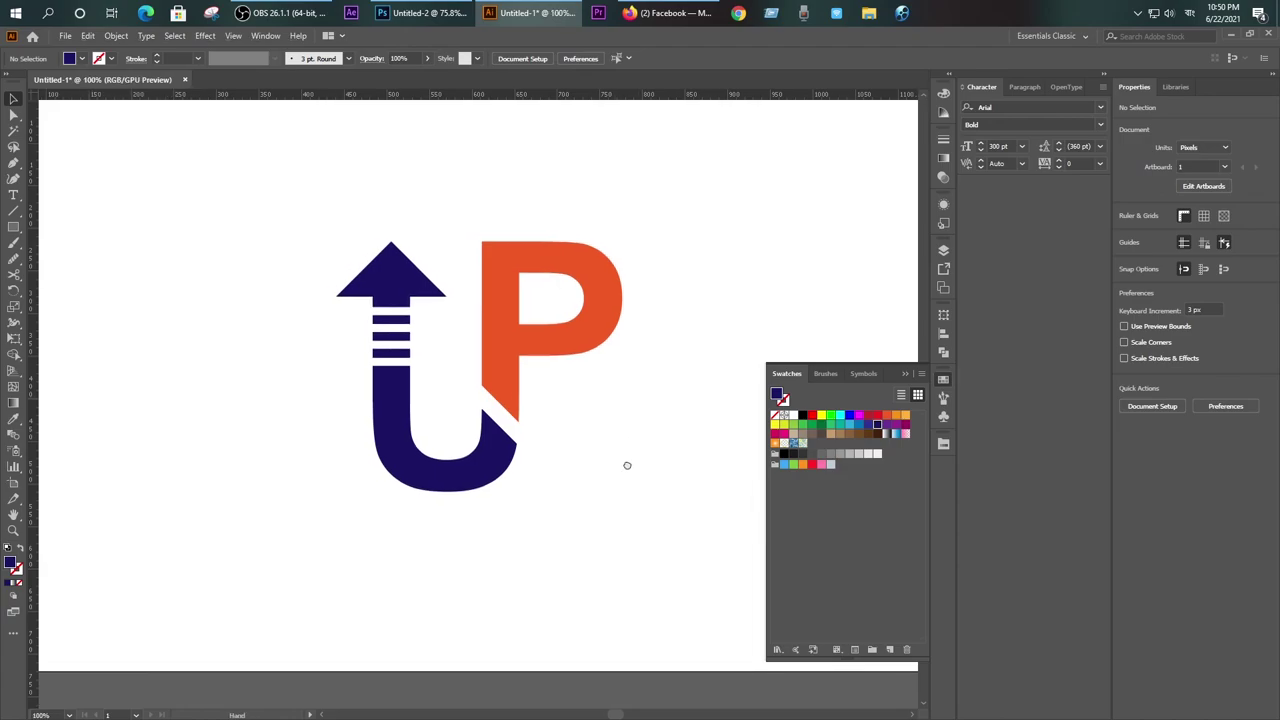
Step: Marquee-select all the logo parts and group them into one object
drag(626, 466, 569, 451)
scroll(542, 455, down, 1)
drag(346, 336, 574, 470)
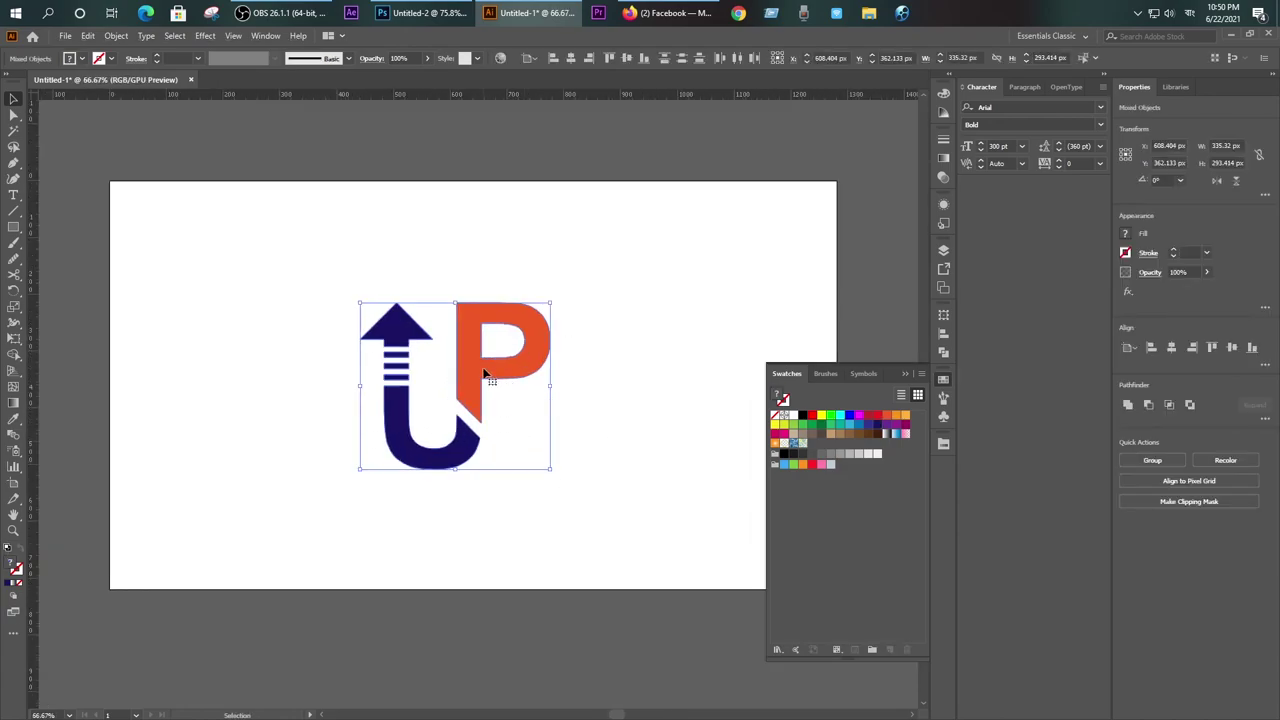
right_click(484, 372)
click(531, 467)
click(533, 491)
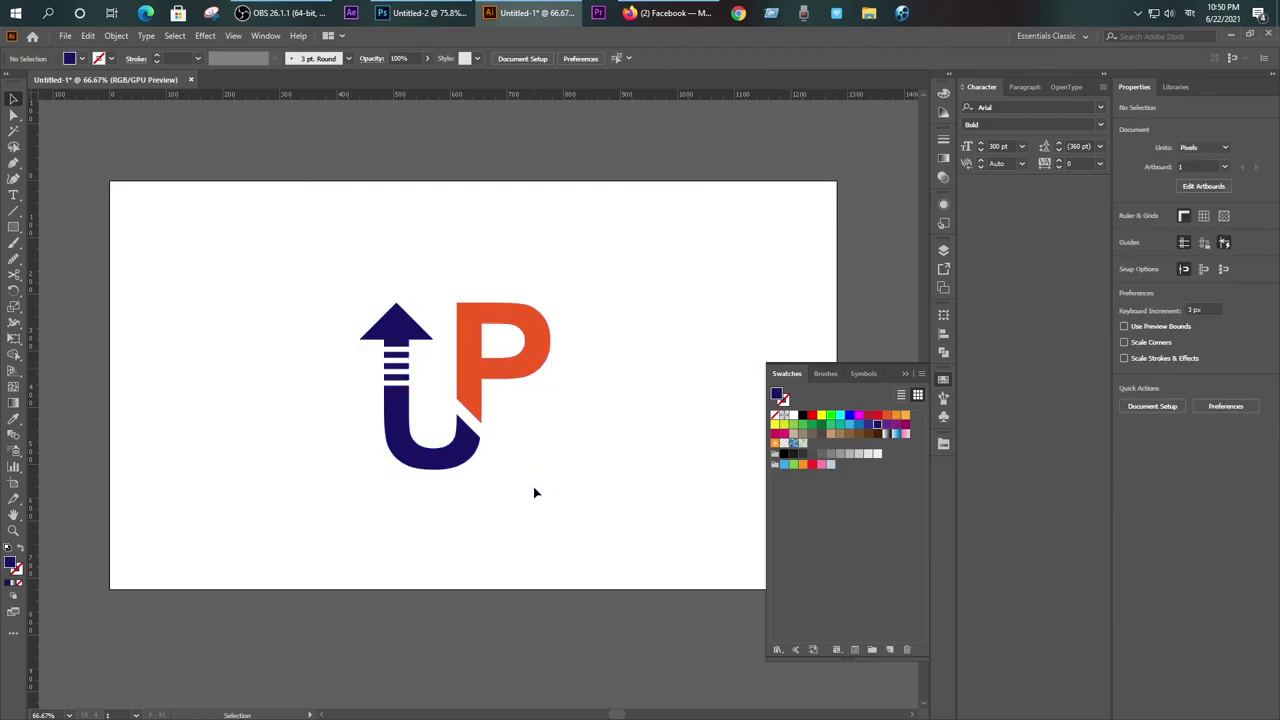
Step: Nudge the grouped logo slightly to the right
scroll(520, 491, down, 1)
scroll(528, 500, up, 1)
click(489, 414)
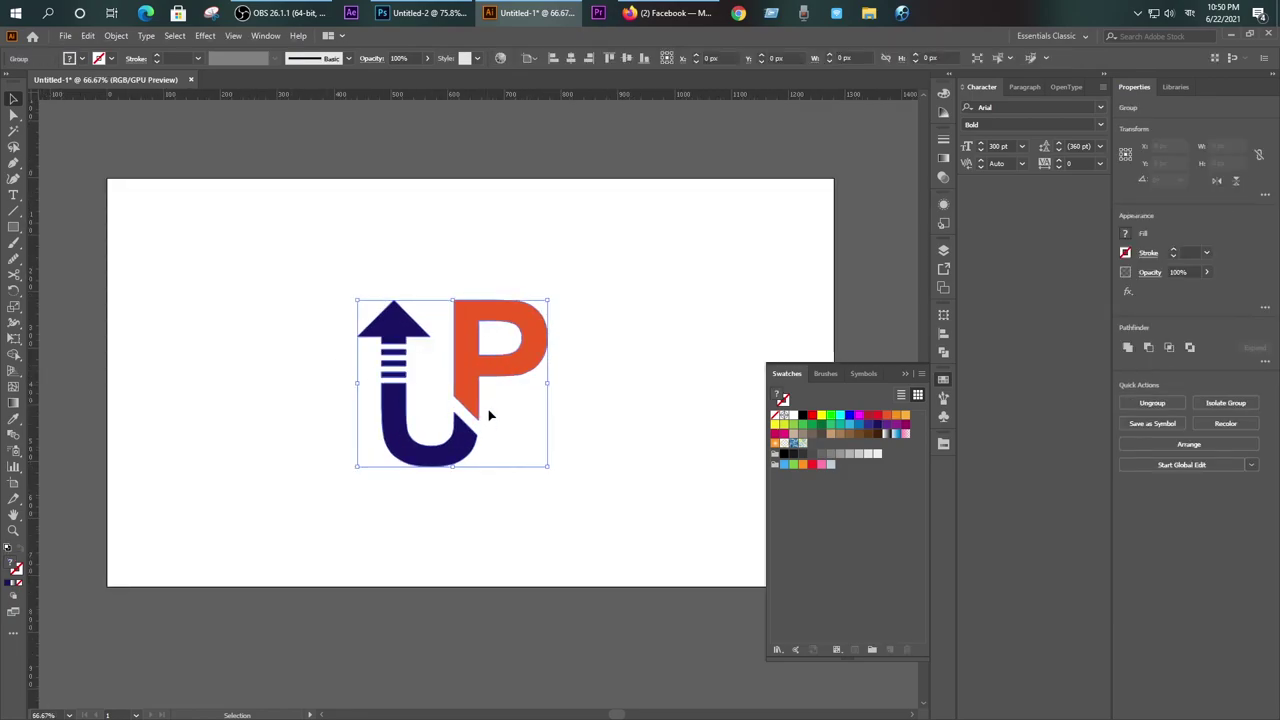
drag(486, 434, 497, 434)
click(502, 511)
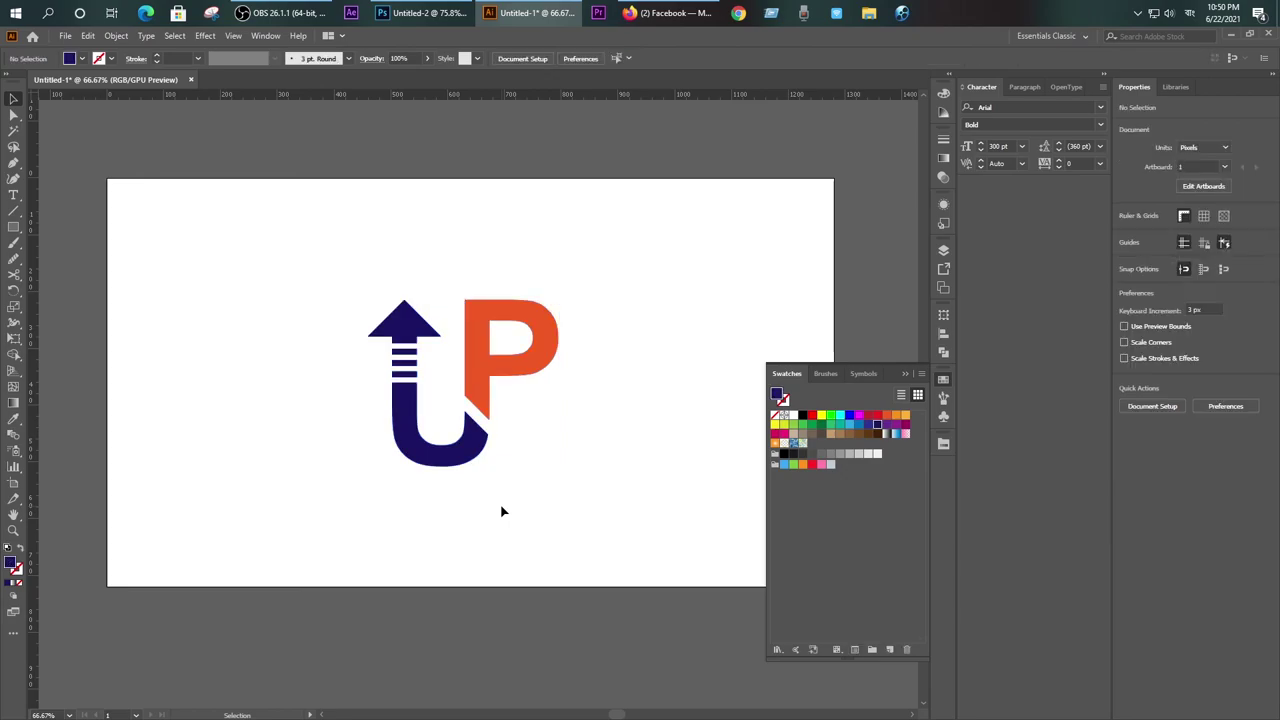
scroll(500, 508, down, 1)
scroll(489, 500, down, 1)
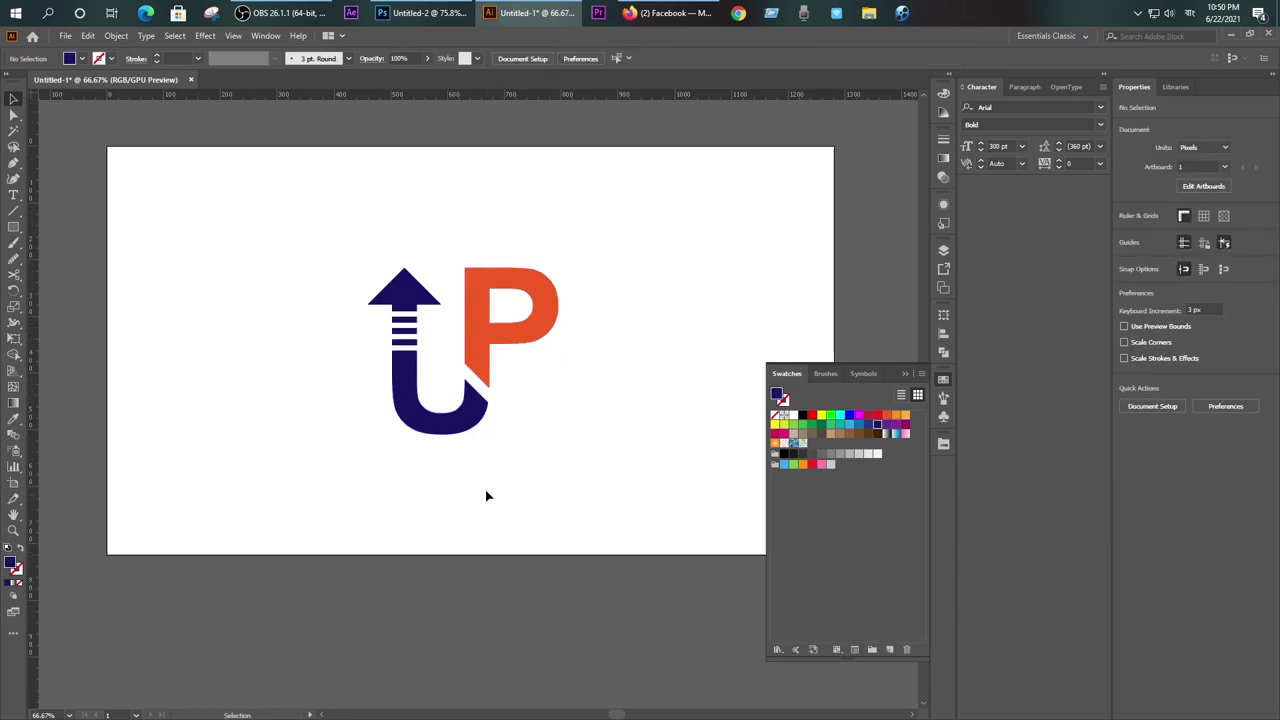